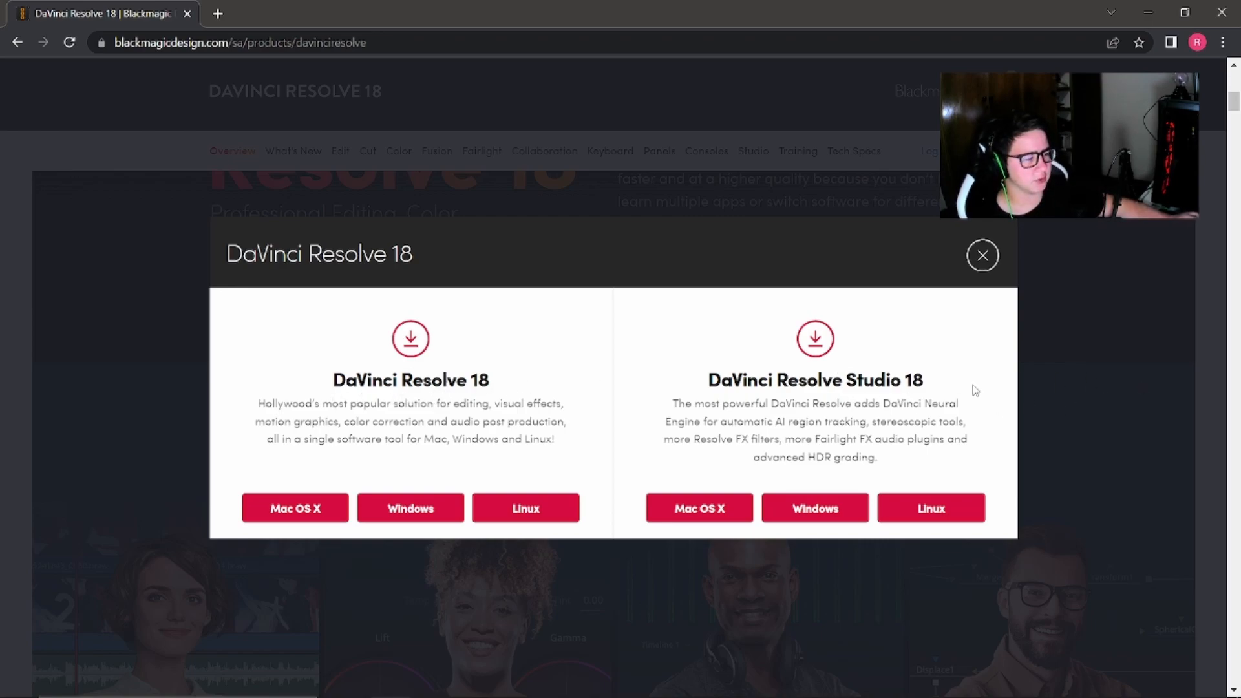
Review the registration form for downloading the free DaVinci Resolve 18 for Windows, then close it.
{"action": "left_click", "coordinate": [427, 509]}
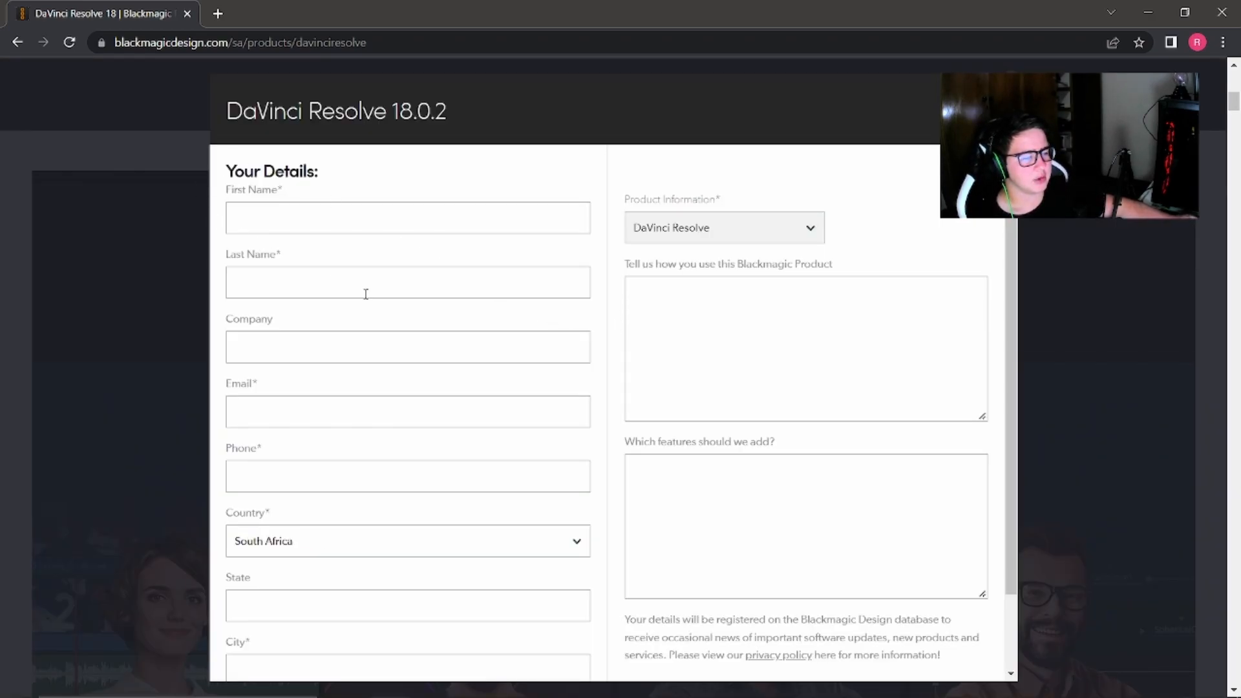
{"action": "scroll", "coordinate": [387, 342], "scroll_direction": "down", "scroll_amount": 2}
{"action": "scroll", "coordinate": [505, 414], "scroll_direction": "up", "scroll_amount": 2}
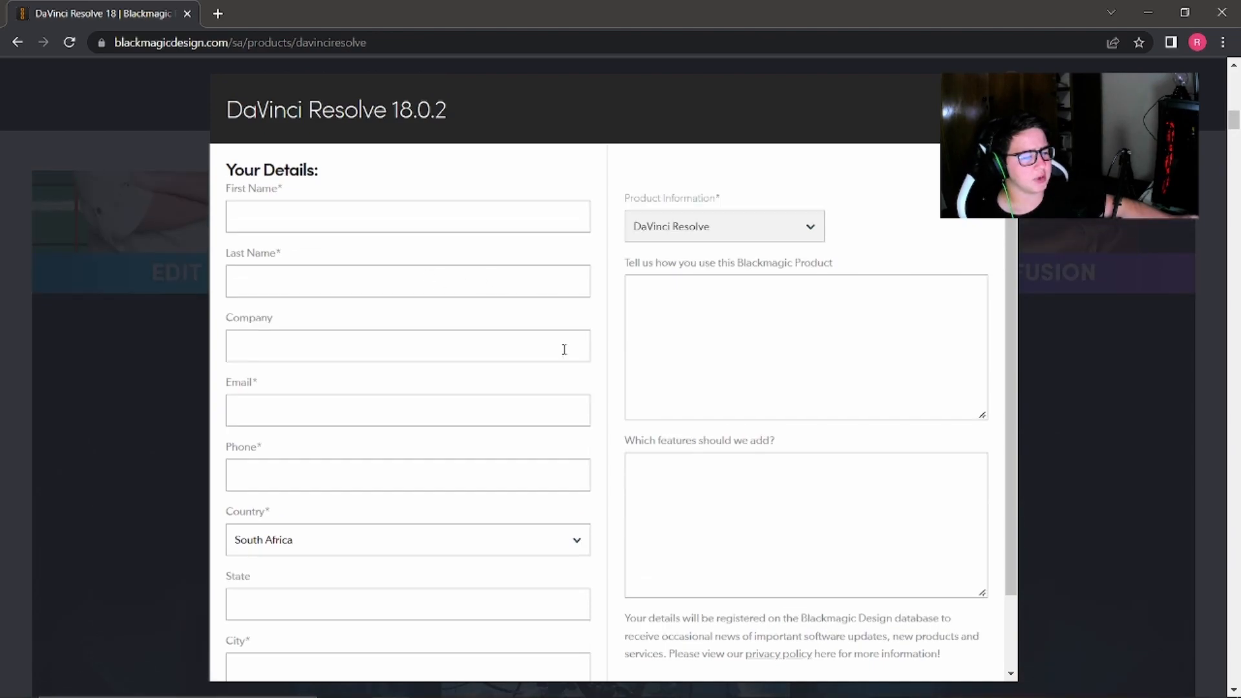
{"action": "scroll", "coordinate": [614, 388], "scroll_direction": "down", "scroll_amount": 2}
{"action": "scroll", "coordinate": [530, 234], "scroll_direction": "up", "scroll_amount": 2}
{"action": "scroll", "coordinate": [711, 420], "scroll_direction": "down", "scroll_amount": 2}
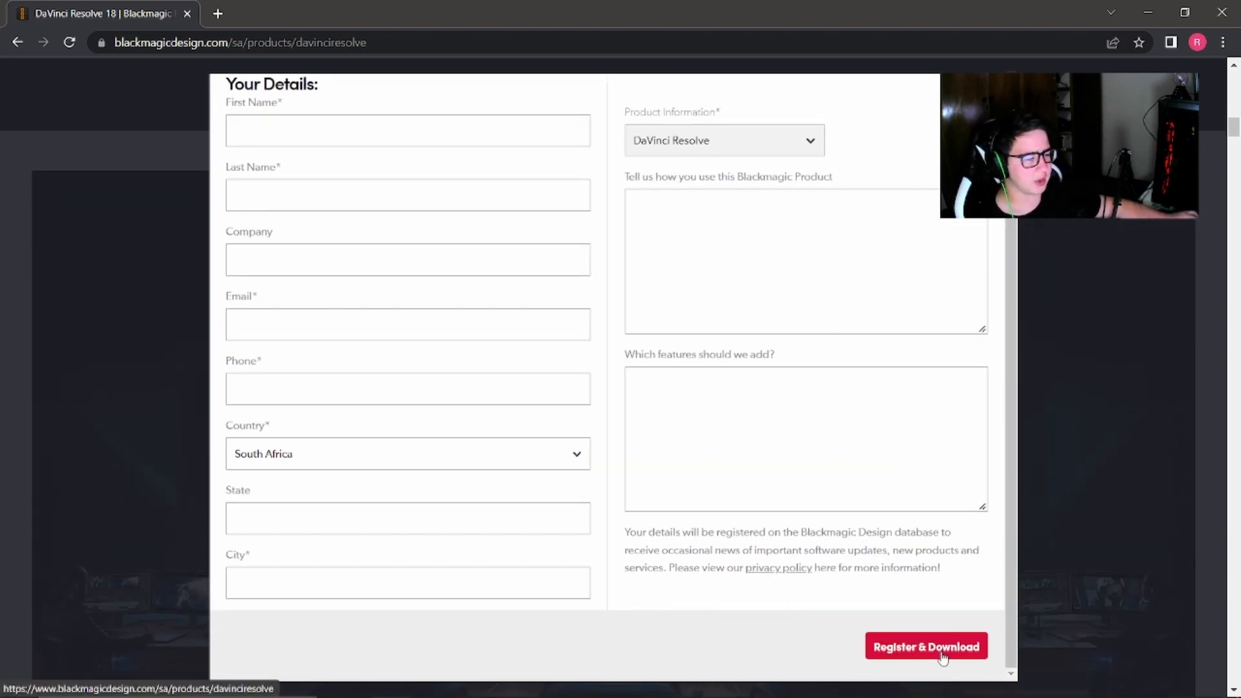
{"action": "scroll", "coordinate": [898, 324], "scroll_direction": "up", "scroll_amount": 2}
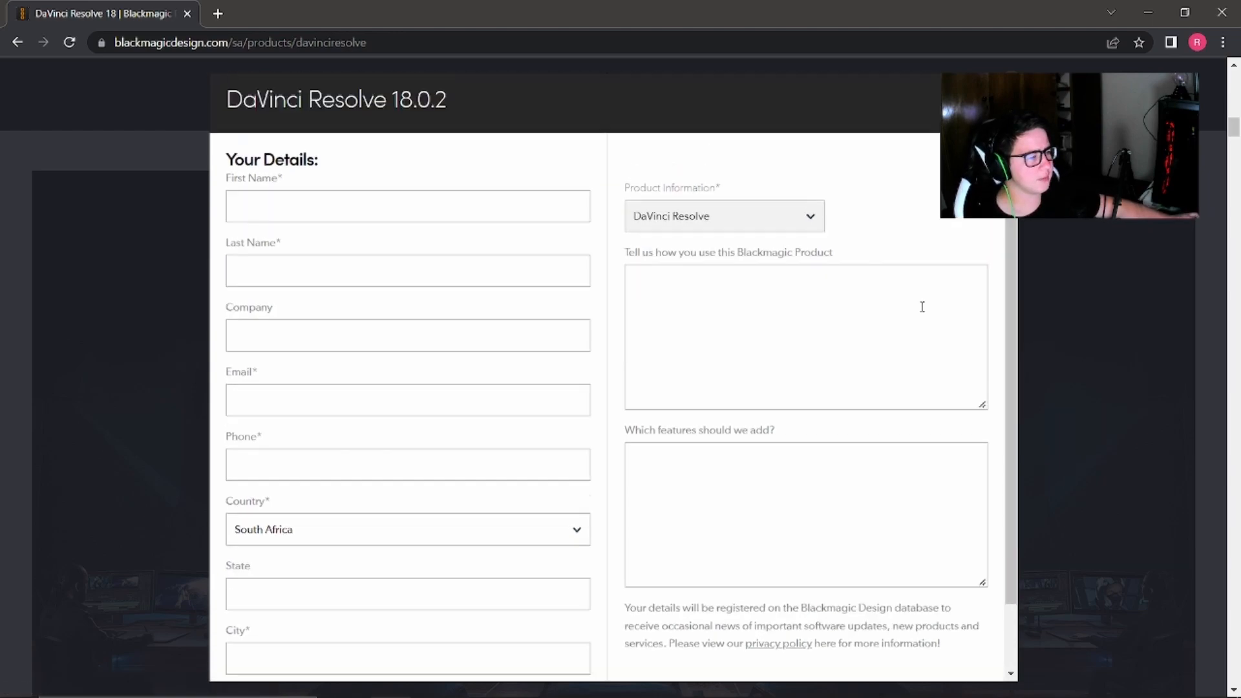
{"action": "key", "text": "Escape"}
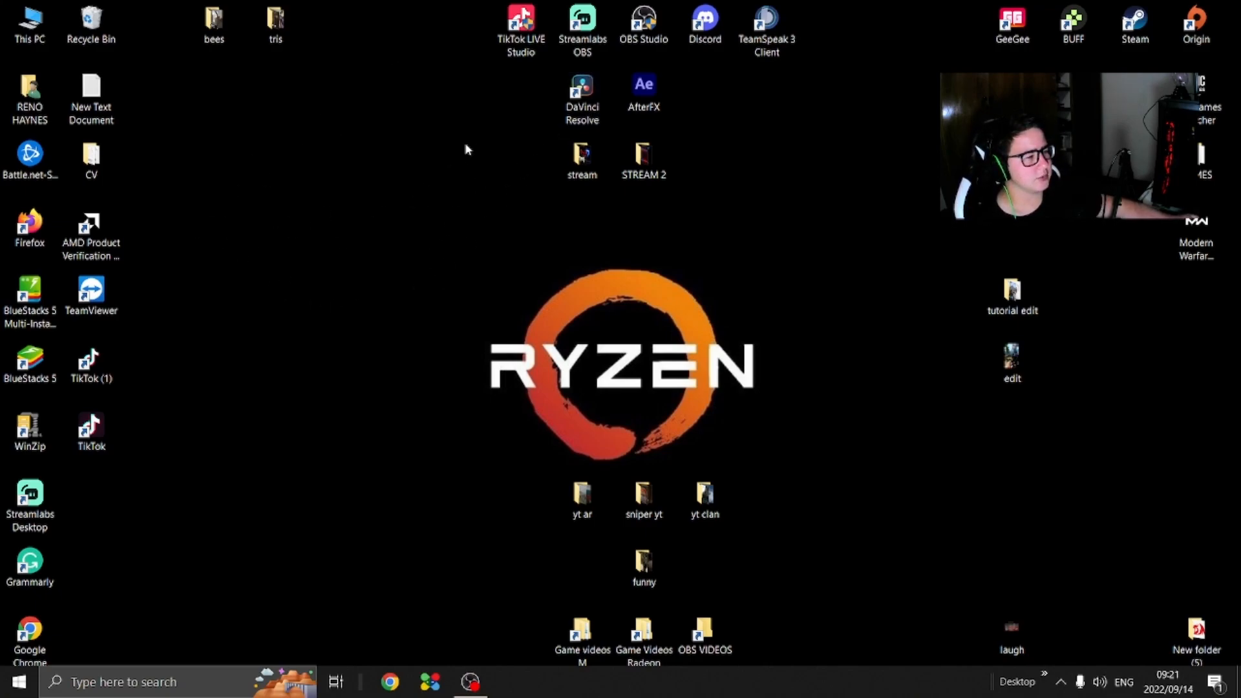
Launch DaVinci Resolve and create a new project named "slomo edit".
{"action": "double_click", "coordinate": [582, 100]}
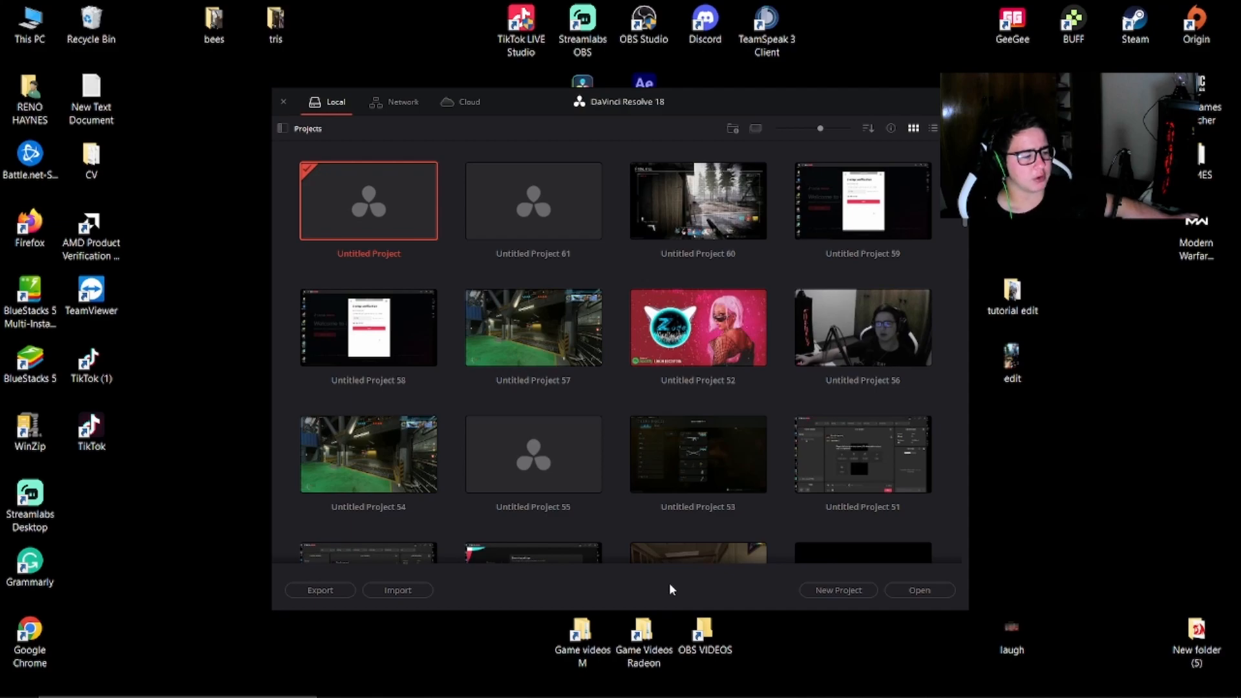
{"action": "left_click", "coordinate": [839, 591]}
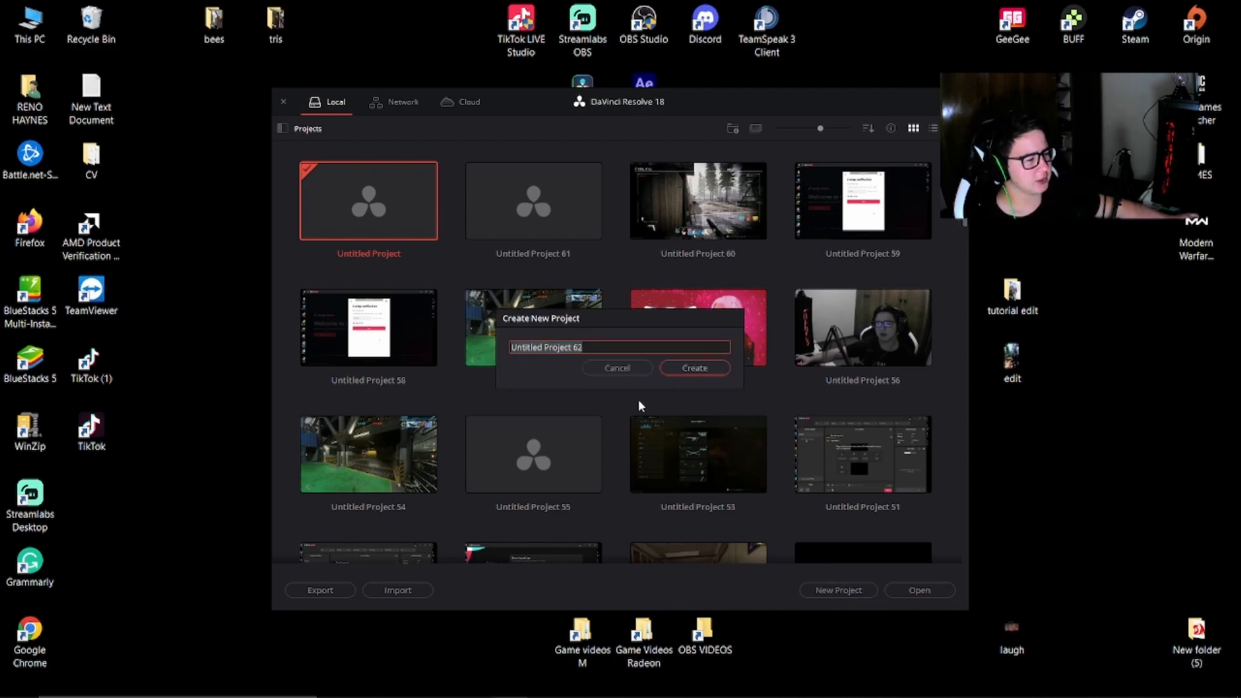
{"action": "key", "text": "BackSpace"}
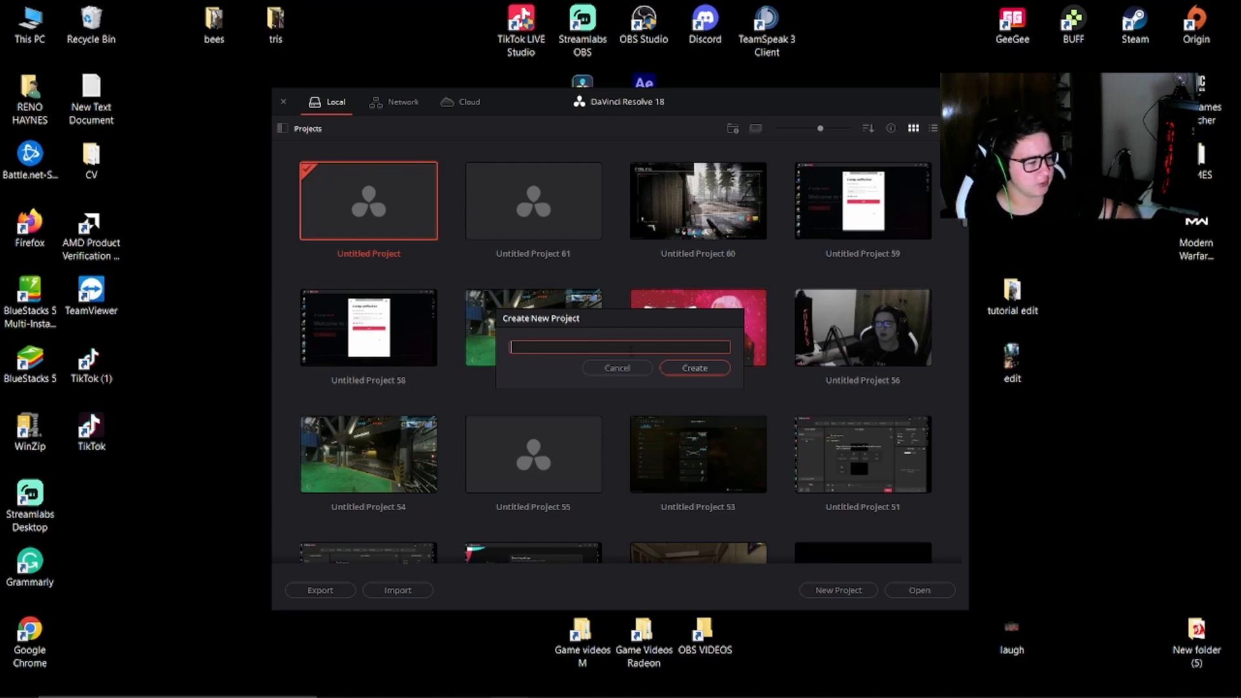
{"action": "type", "text": "slomo "}
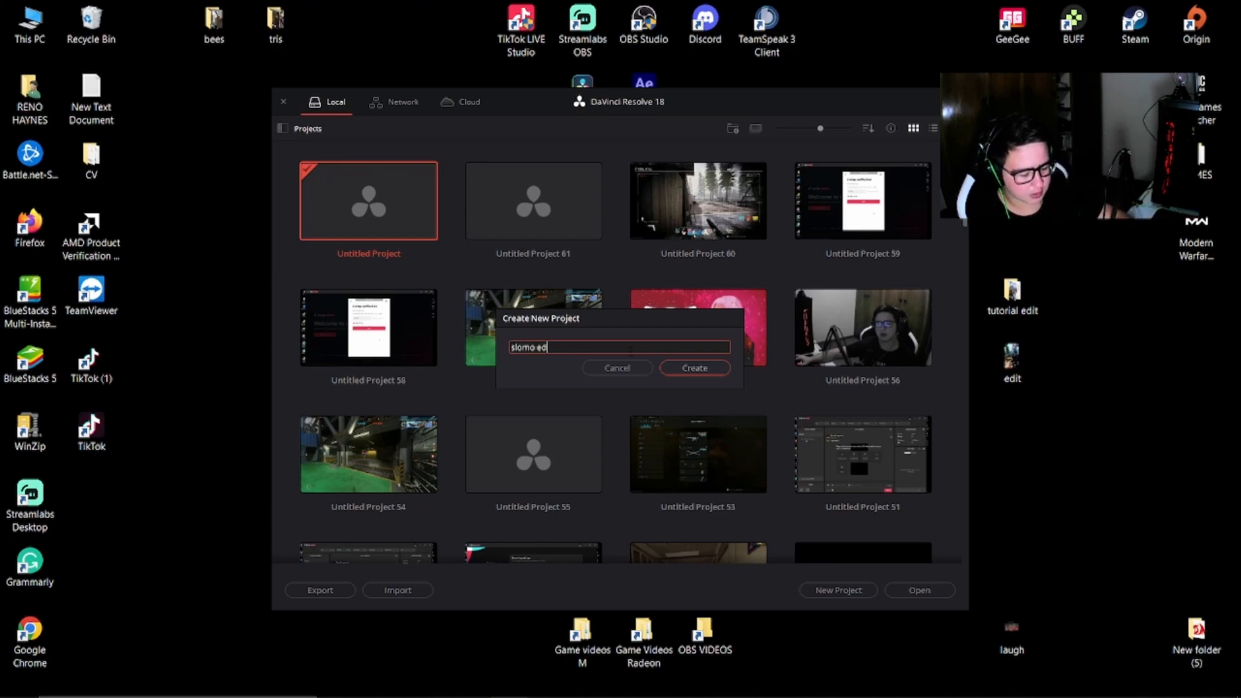
{"action": "type", "text": "ed"}
{"action": "key", "text": "Return"}
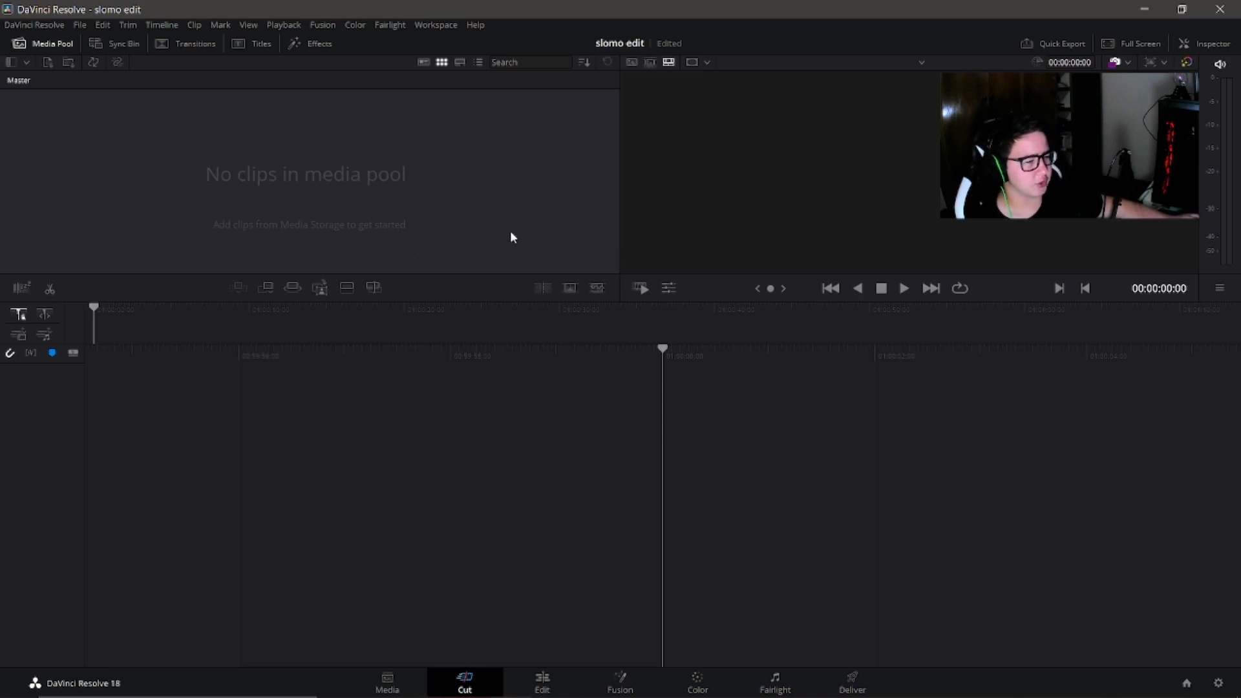
Move the editor window down to uncover the desktop and open the "tutorial edit" folder beside it.
{"action": "left_click_drag", "start_coordinate": [520, 6], "coordinate": [503, 300]}
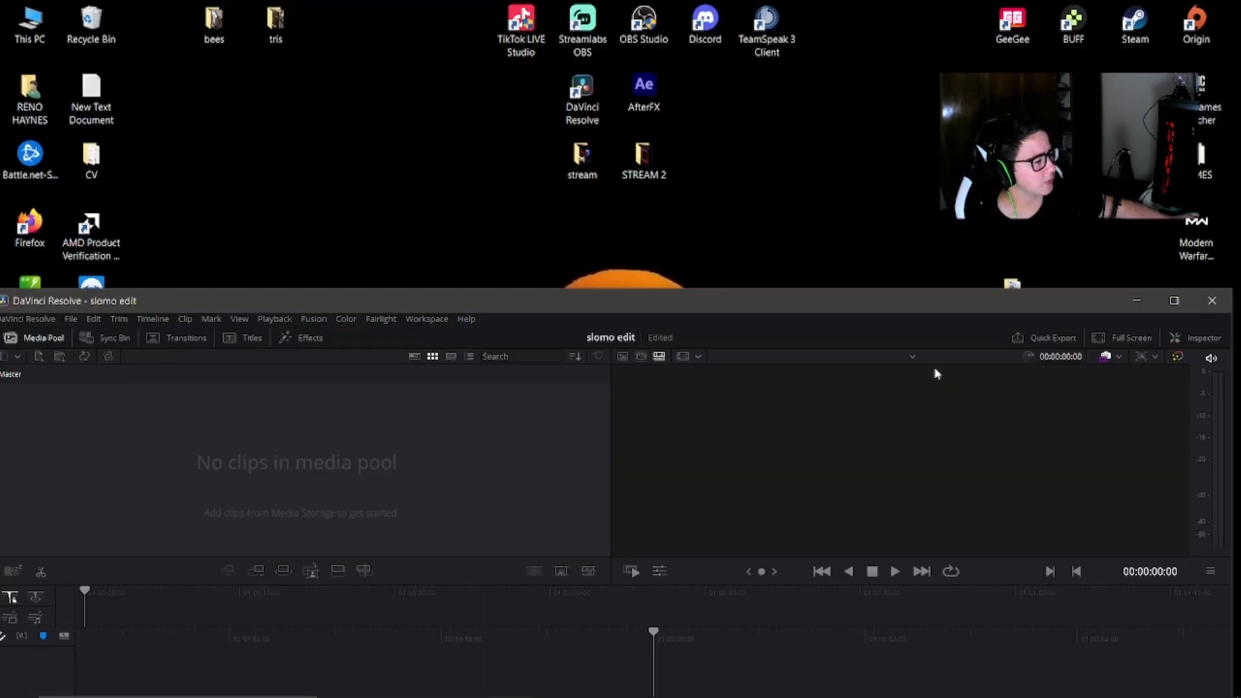
{"action": "left_click_drag", "start_coordinate": [946, 302], "coordinate": [983, 380]}
{"action": "left_click_drag", "start_coordinate": [1013, 303], "coordinate": [879, 244]}
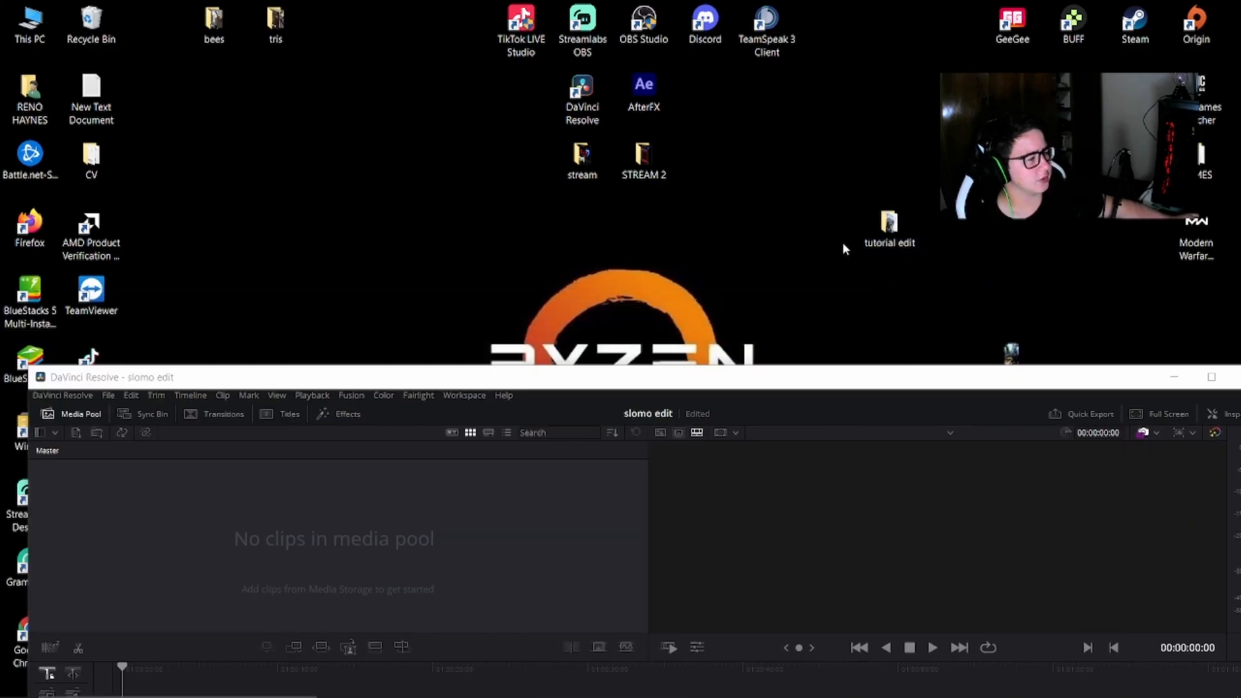
{"action": "double_click", "coordinate": [889, 225]}
{"action": "left_click_drag", "start_coordinate": [514, 130], "coordinate": [900, 91]}
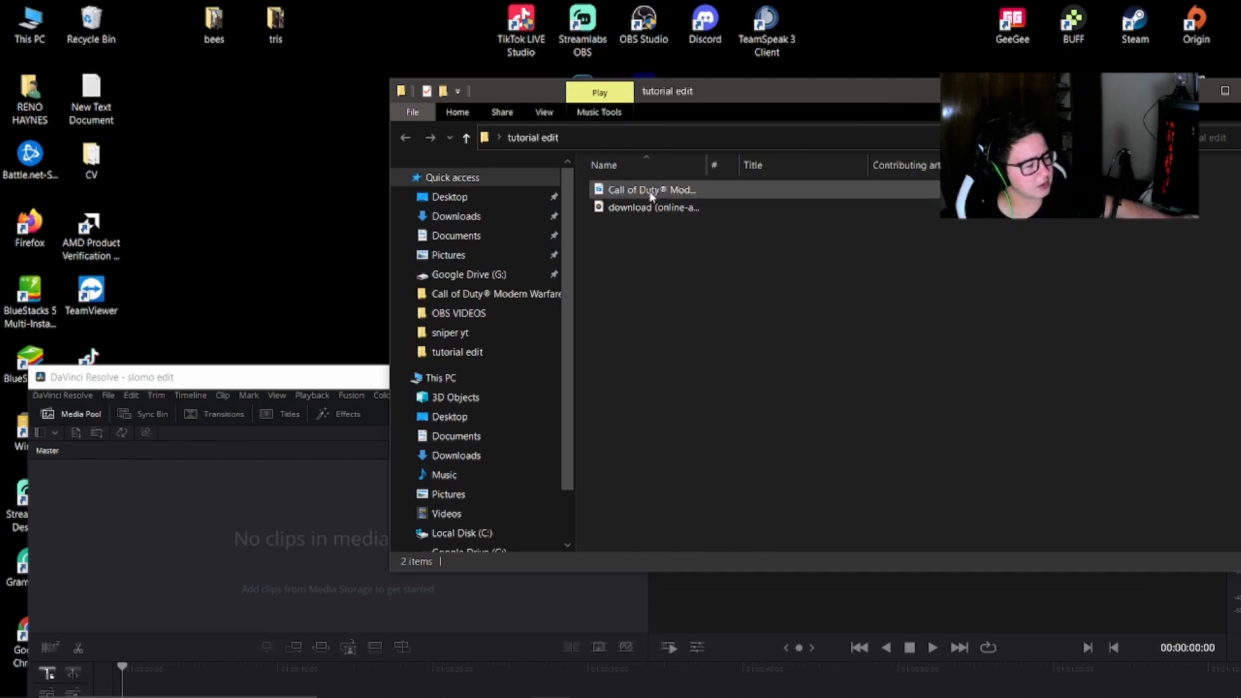
Bring the Call of Duty clip from the folder into the media pool, change the project frame rate to match, and restore the editor window.
{"action": "left_click_drag", "start_coordinate": [651, 194], "coordinate": [264, 553]}
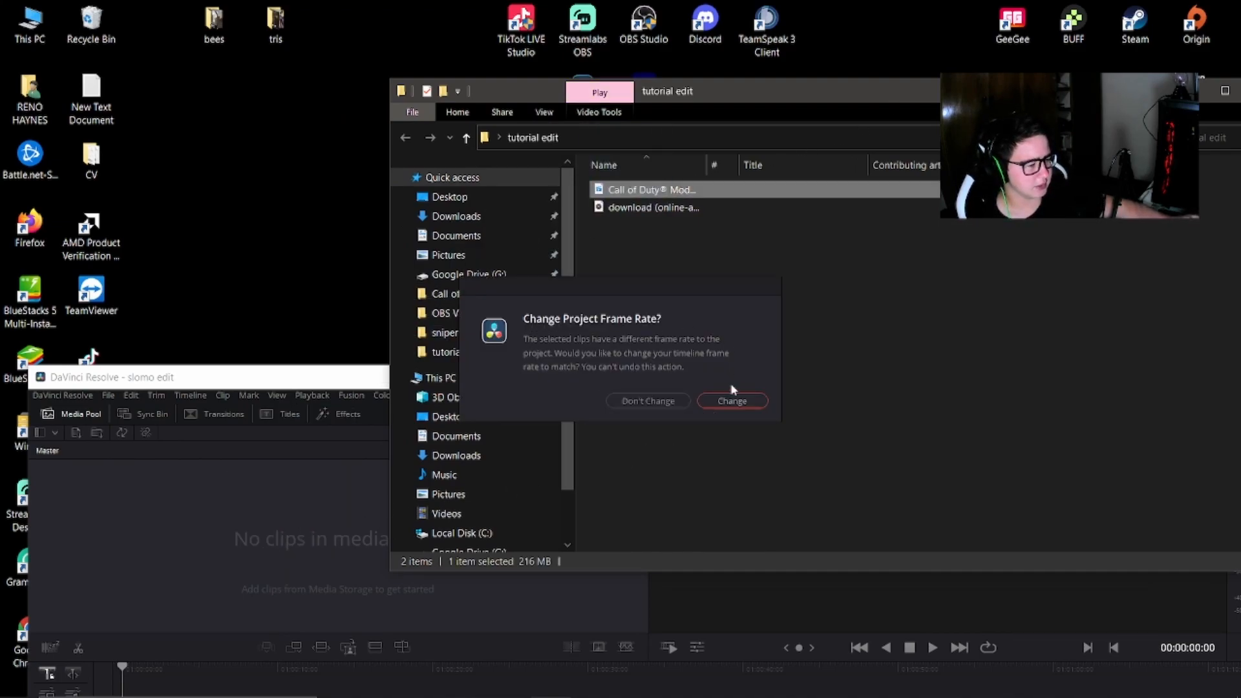
{"action": "left_click", "coordinate": [737, 402]}
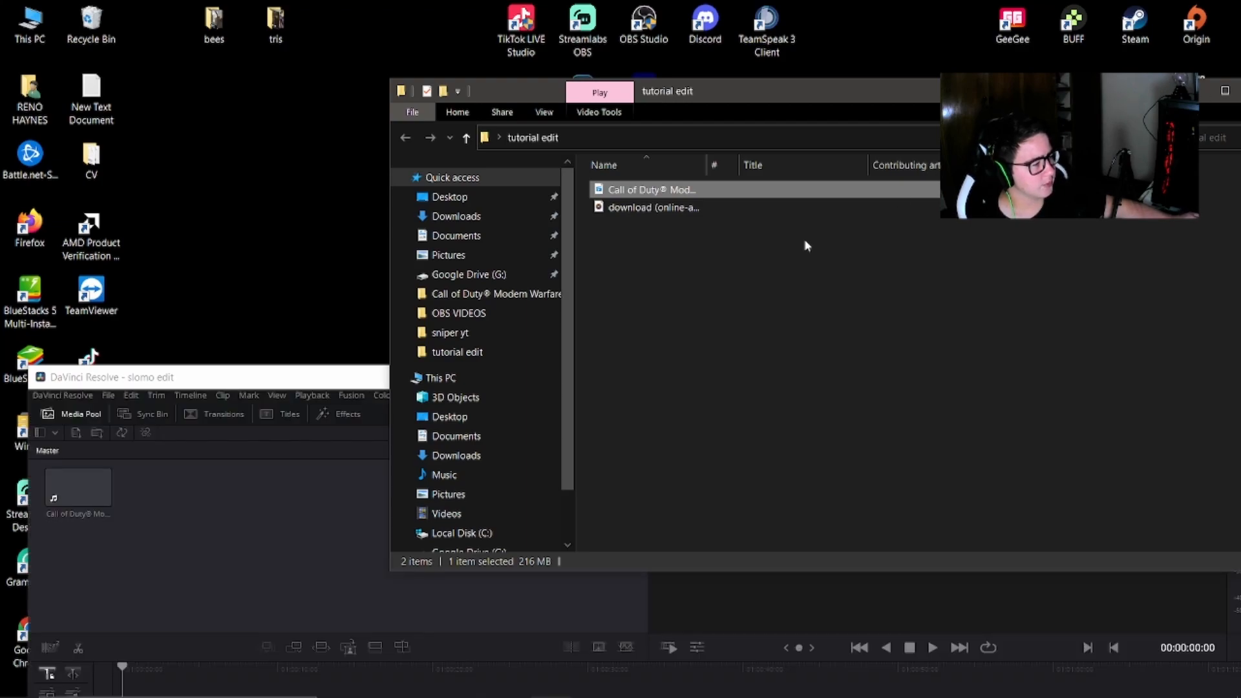
{"action": "left_click", "coordinate": [365, 378]}
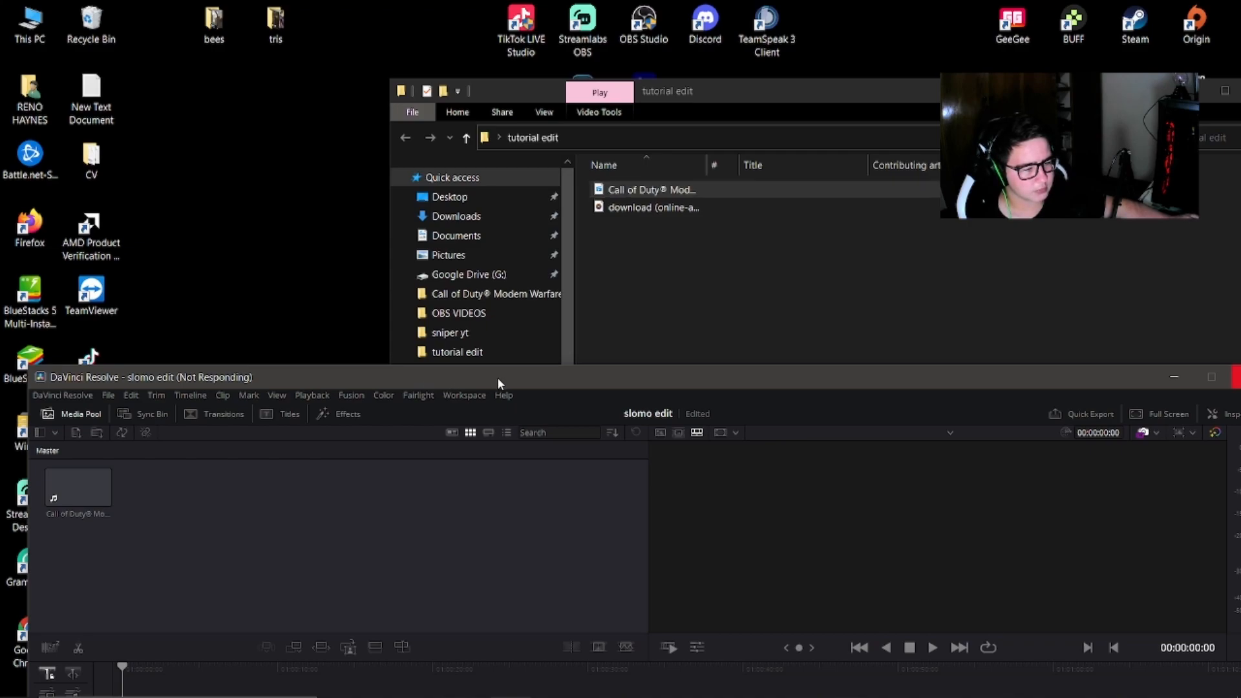
{"action": "left_click_drag", "start_coordinate": [498, 383], "coordinate": [698, 5]}
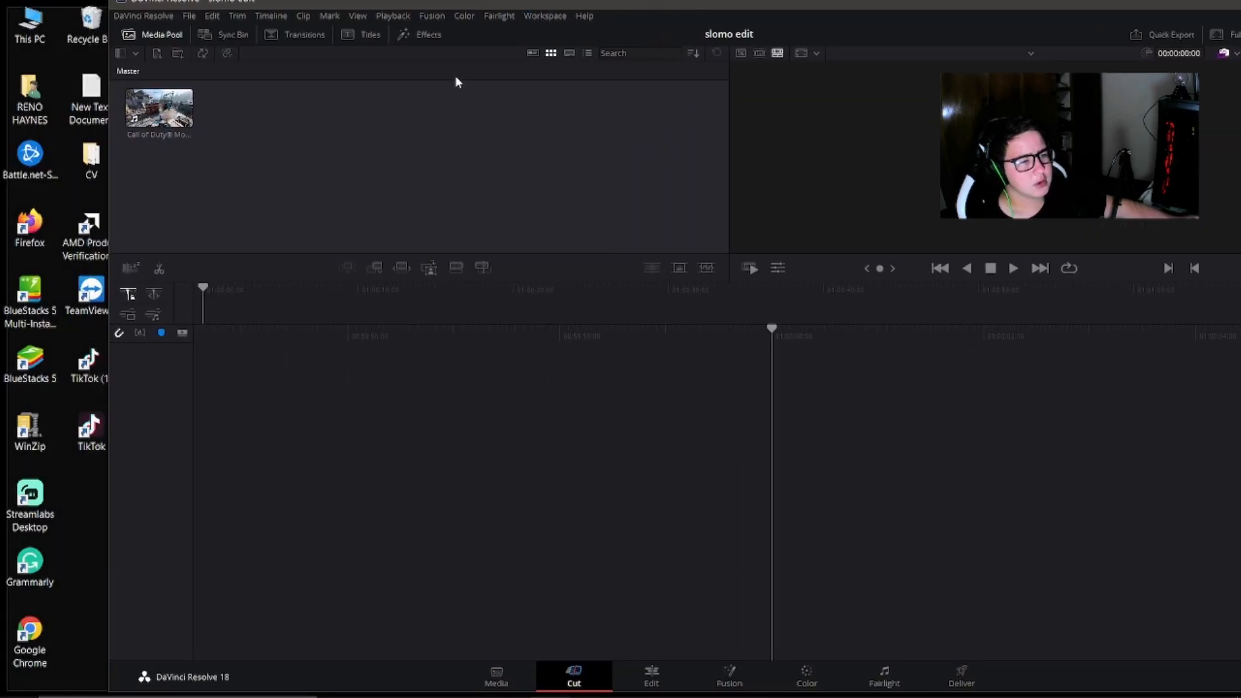
Import the audio file "download (online-audio-converter.com)" from the desktop's "tutorial edit" folder into the media pool.
{"action": "right_click", "coordinate": [384, 169]}
{"action": "left_click", "coordinate": [380, 167]}
{"action": "right_click", "coordinate": [293, 158]}
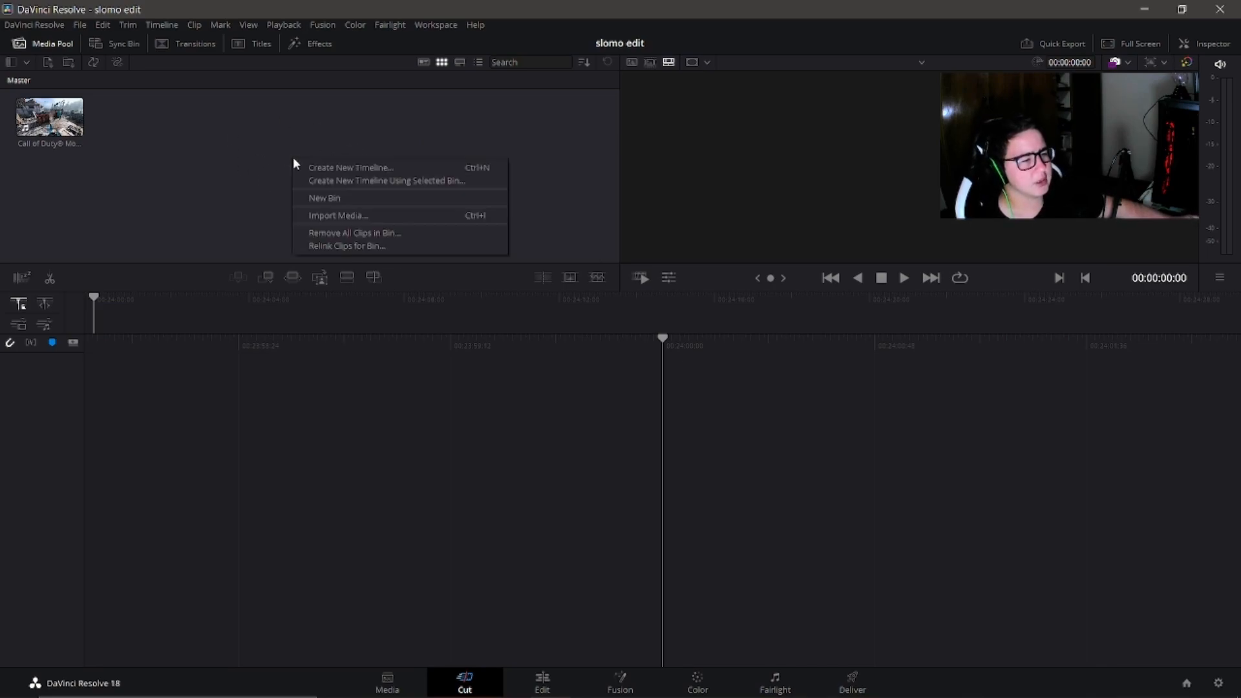
{"action": "left_click", "coordinate": [328, 217]}
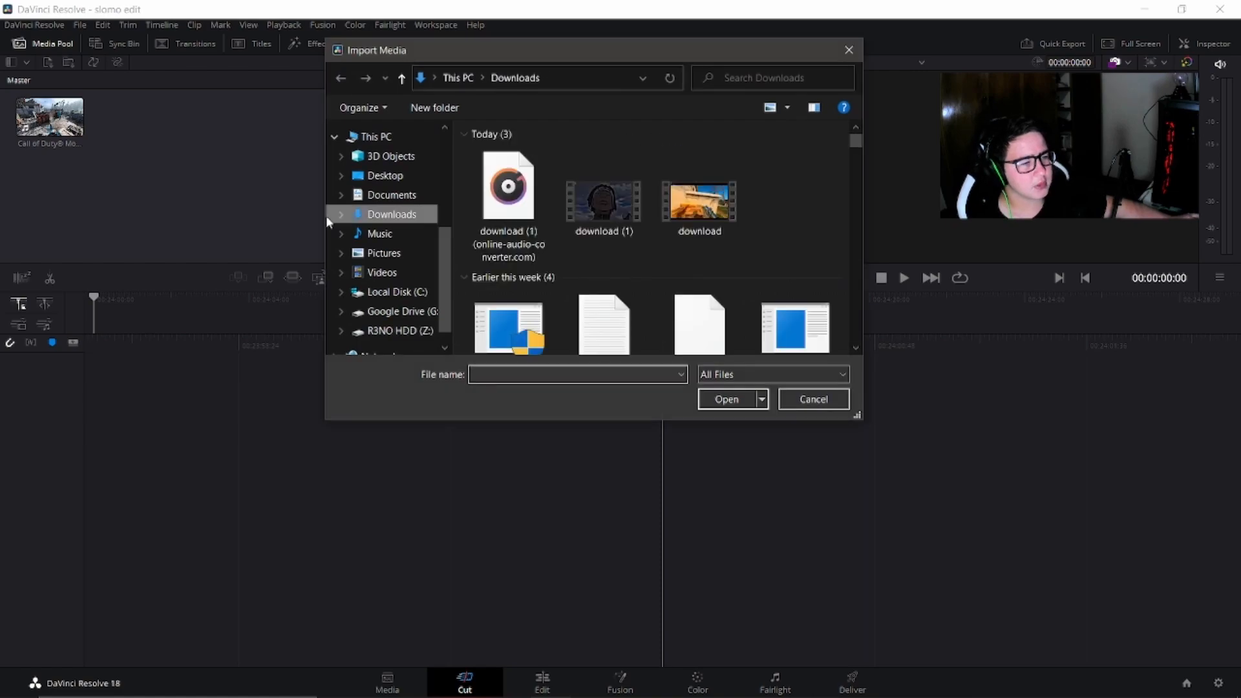
{"action": "left_click", "coordinate": [379, 175]}
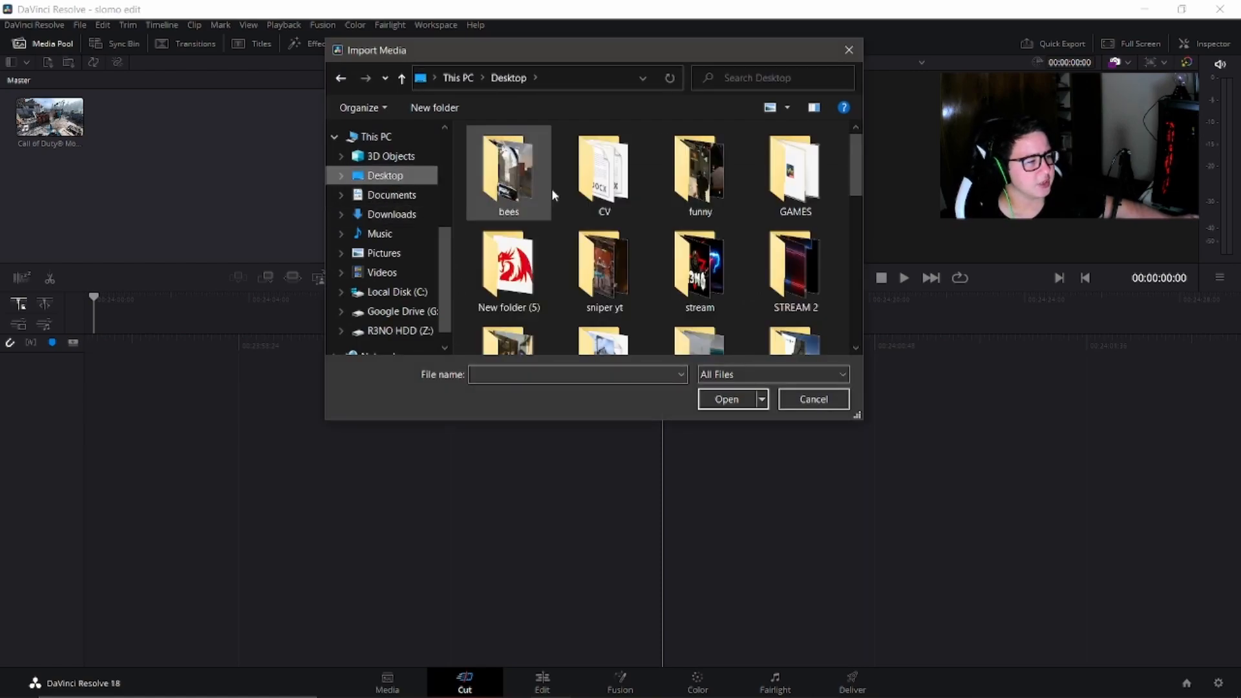
{"action": "scroll", "coordinate": [734, 257], "scroll_direction": "down", "scroll_amount": 3}
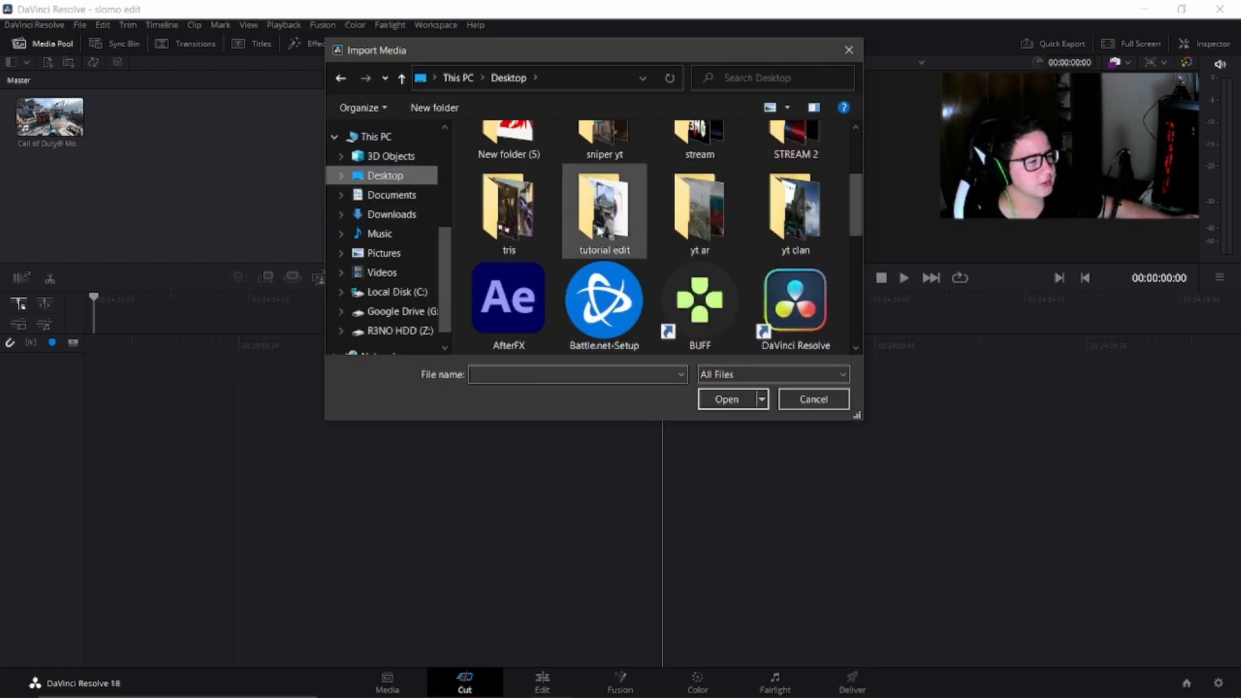
{"action": "left_click", "coordinate": [598, 229]}
{"action": "double_click", "coordinate": [599, 229]}
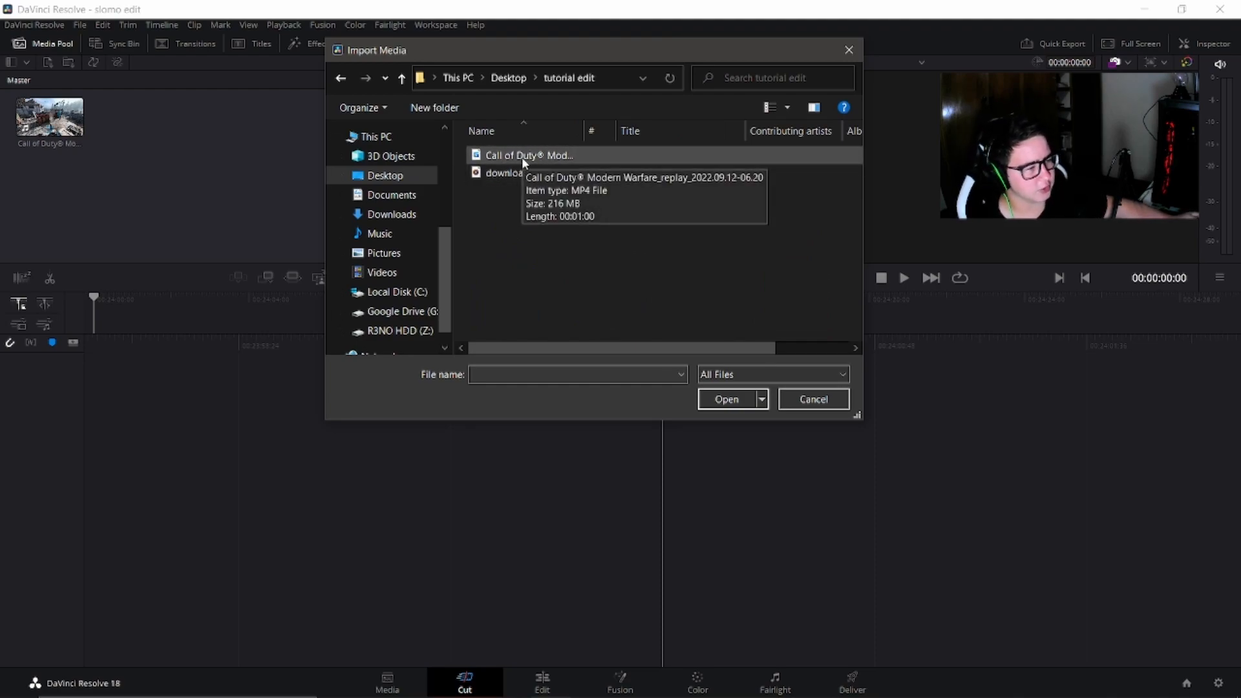
{"action": "left_click", "coordinate": [517, 173]}
{"action": "left_click", "coordinate": [726, 399]}
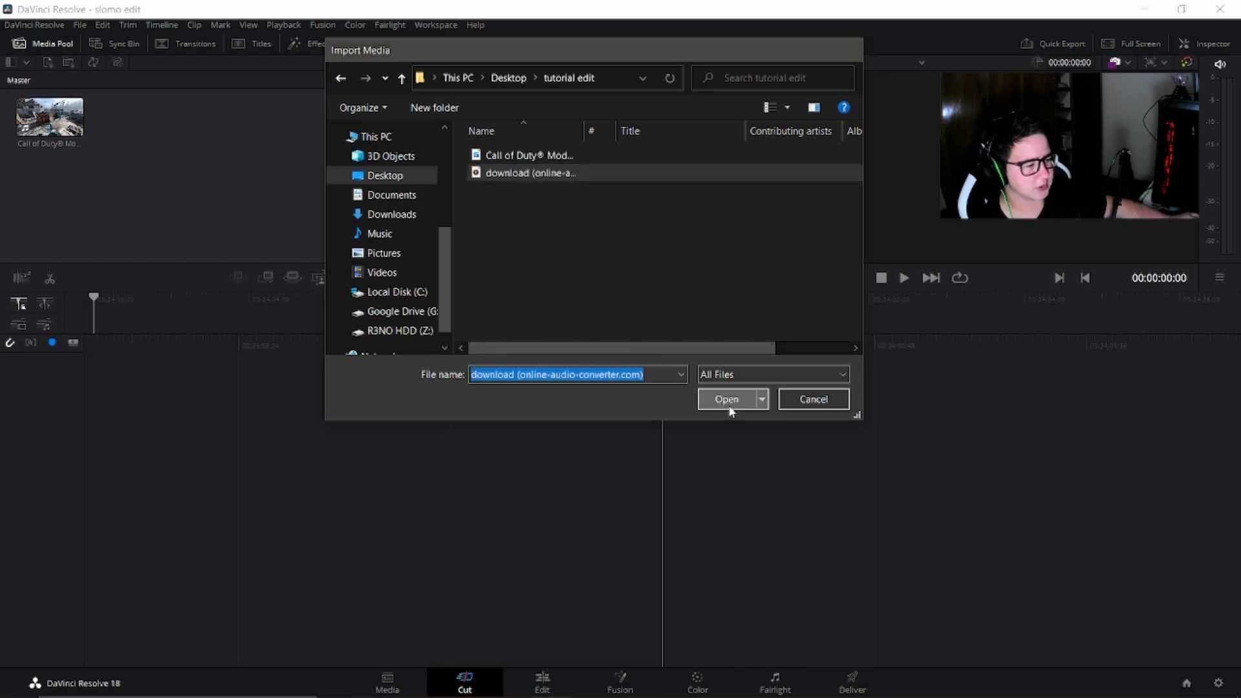
Switch to the Edit page and place the Call of Duty clip at the start of a new timeline.
{"action": "left_click", "coordinate": [542, 686]}
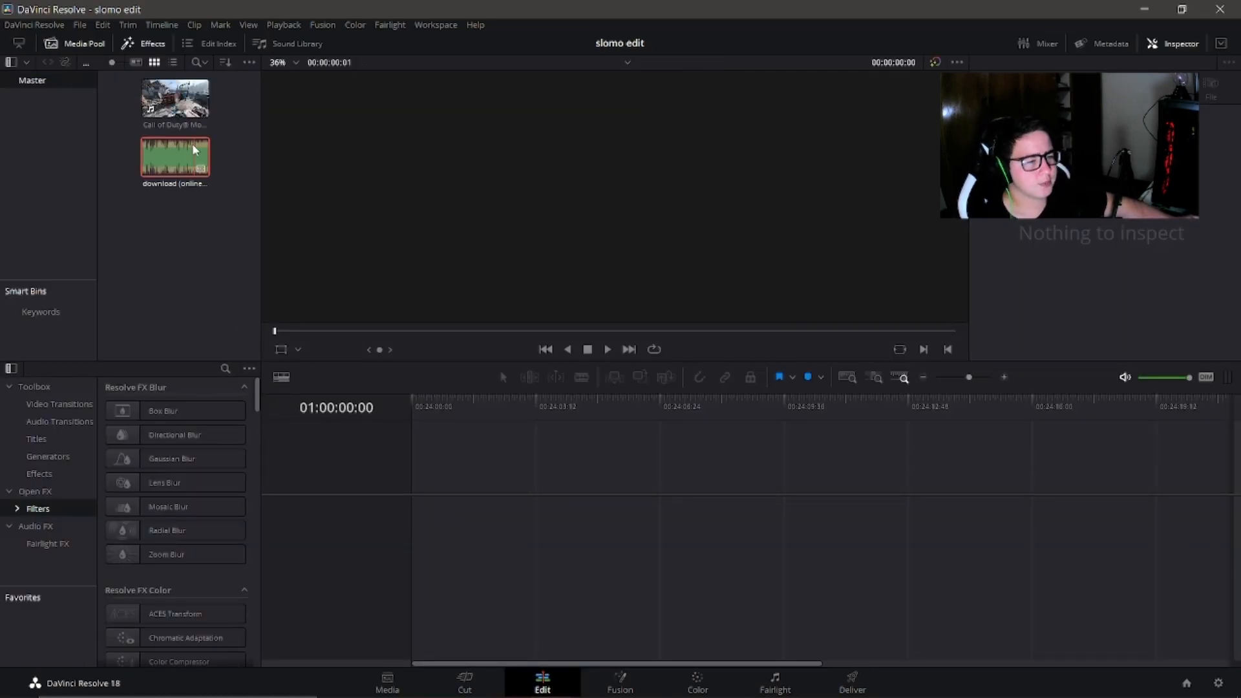
{"action": "left_click_drag", "start_coordinate": [371, 226], "coordinate": [417, 527]}
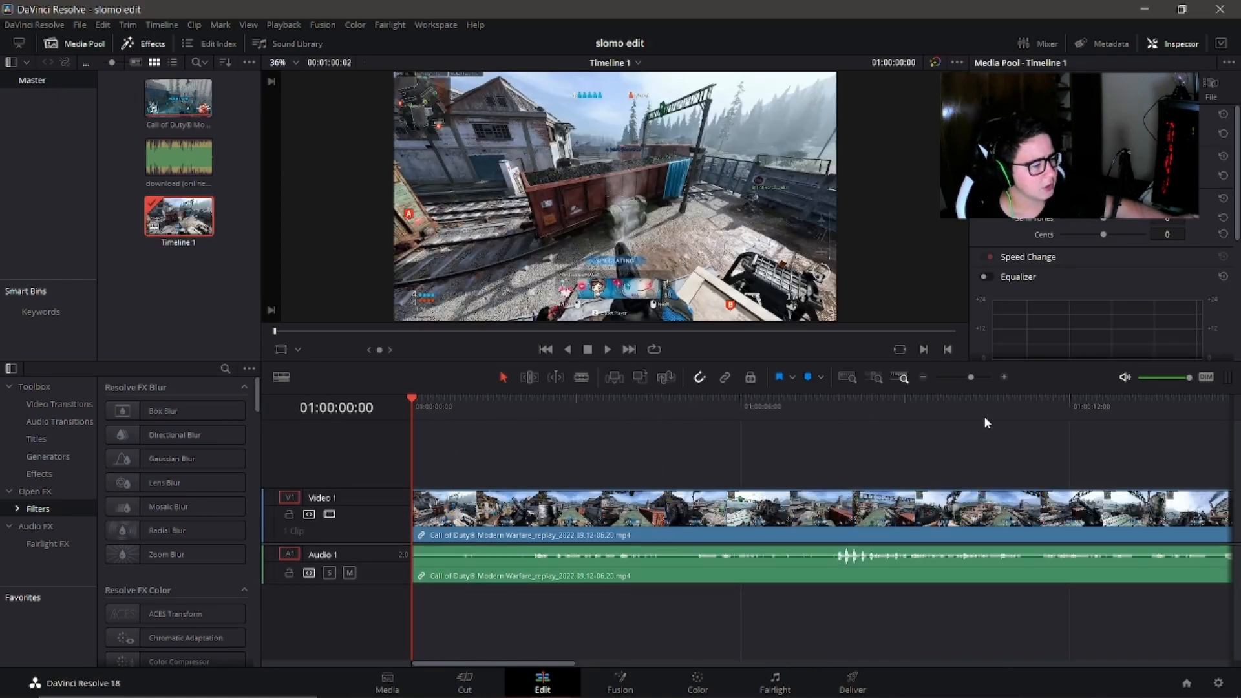
Fit the whole clip in the timeline and place the playhead on the sniper-scope shot at 01:00:54:07.
{"action": "left_click_drag", "start_coordinate": [1120, 407], "coordinate": [1144, 408]}
{"action": "left_click_drag", "start_coordinate": [518, 665], "coordinate": [708, 642]}
{"action": "left_click", "coordinate": [924, 379]}
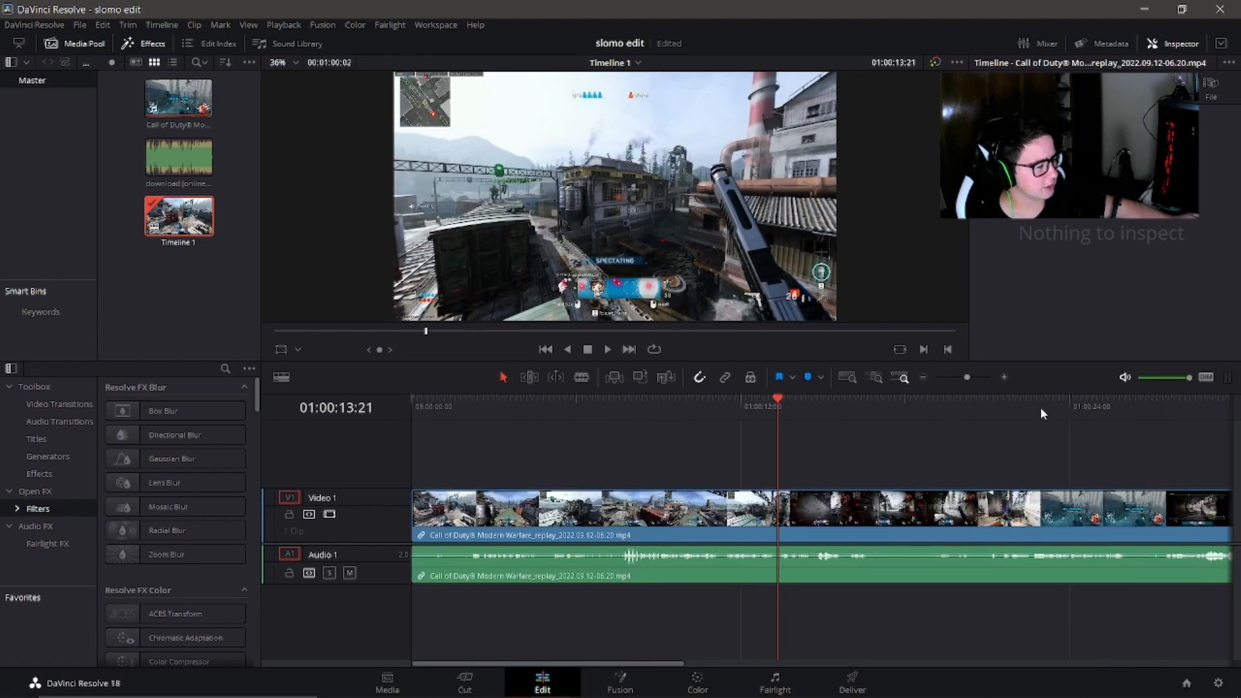
{"action": "left_click", "coordinate": [929, 378]}
{"action": "left_click", "coordinate": [928, 378]}
{"action": "left_click", "coordinate": [928, 379]}
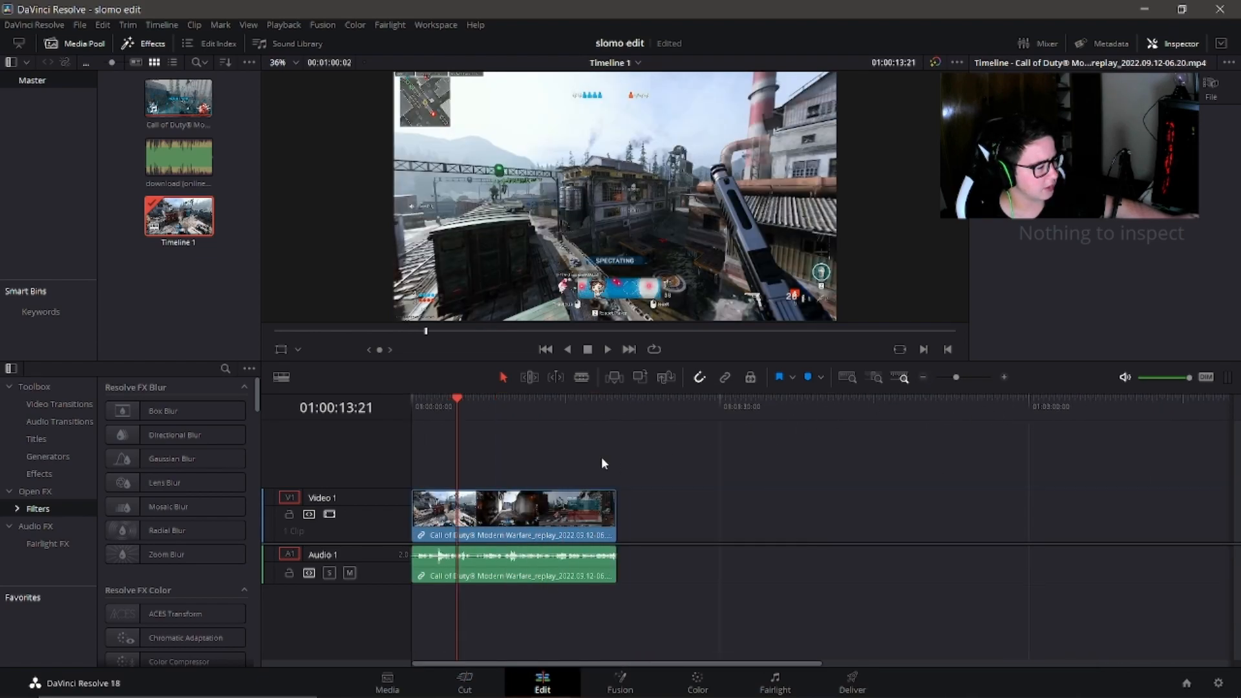
{"action": "left_click", "coordinate": [576, 404]}
{"action": "left_click", "coordinate": [596, 404]}
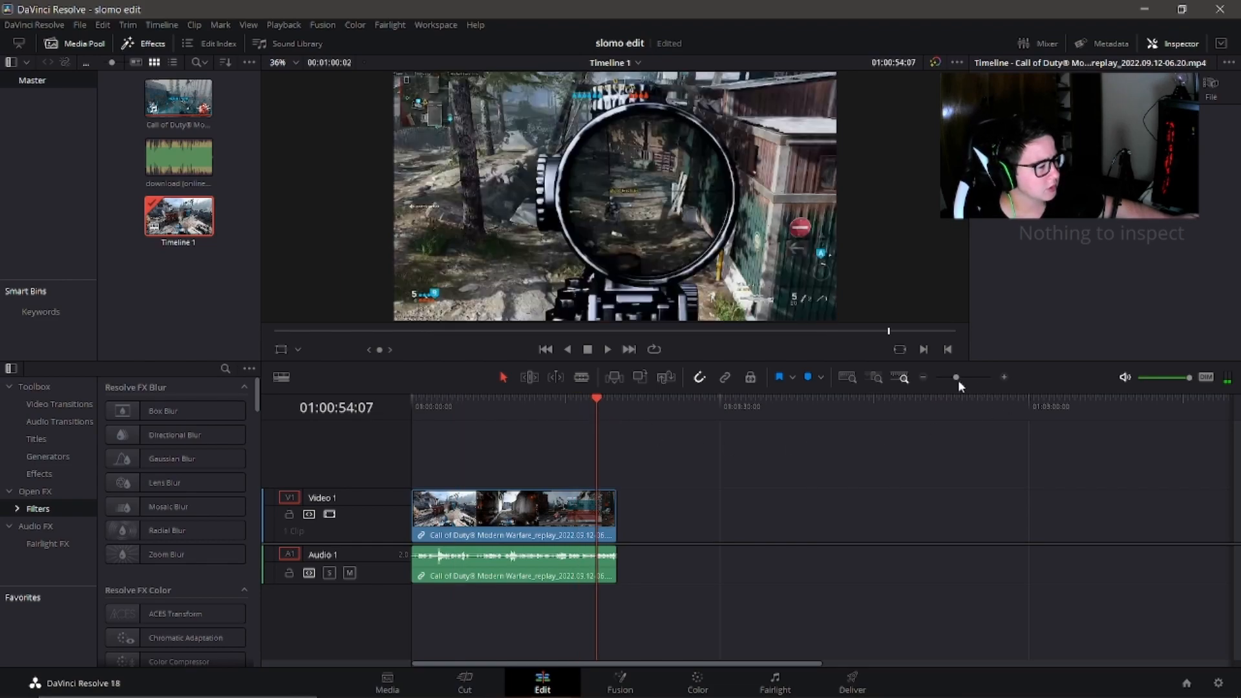
{"action": "left_click", "coordinate": [923, 379]}
{"action": "left_click", "coordinate": [1004, 377]}
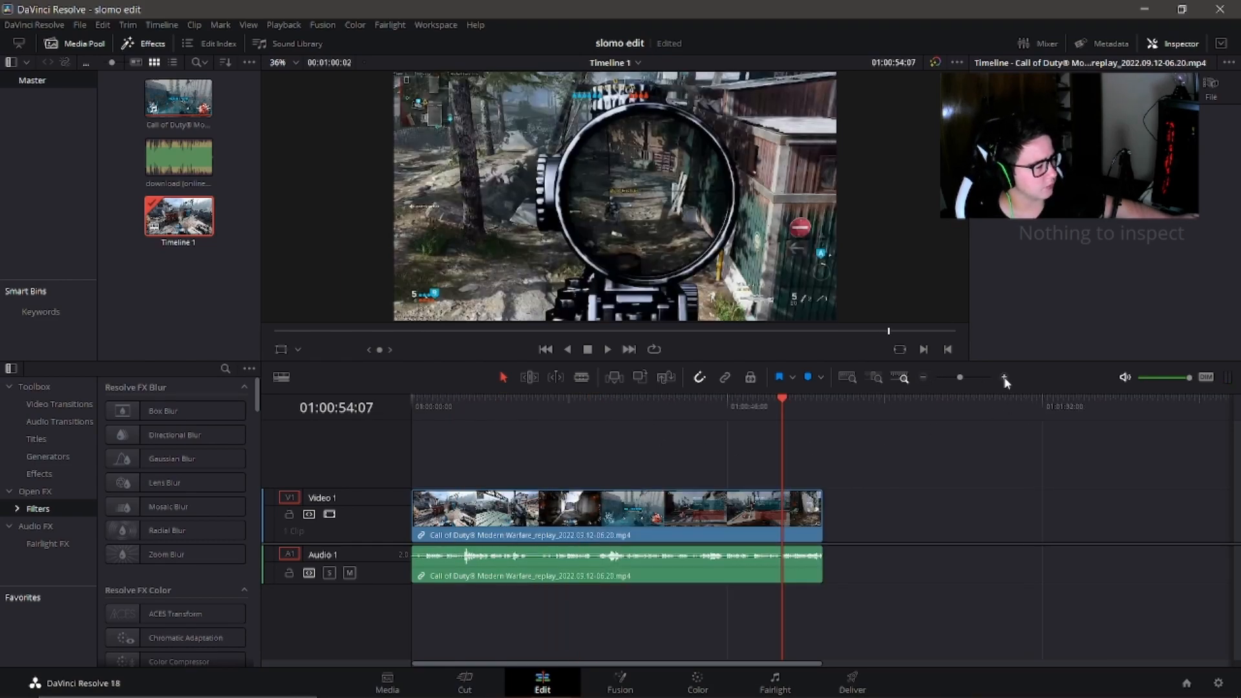
{"action": "left_click", "coordinate": [1004, 377]}
{"action": "left_click", "coordinate": [1006, 377]}
{"action": "left_click", "coordinate": [925, 378]}
{"action": "left_click", "coordinate": [924, 379]}
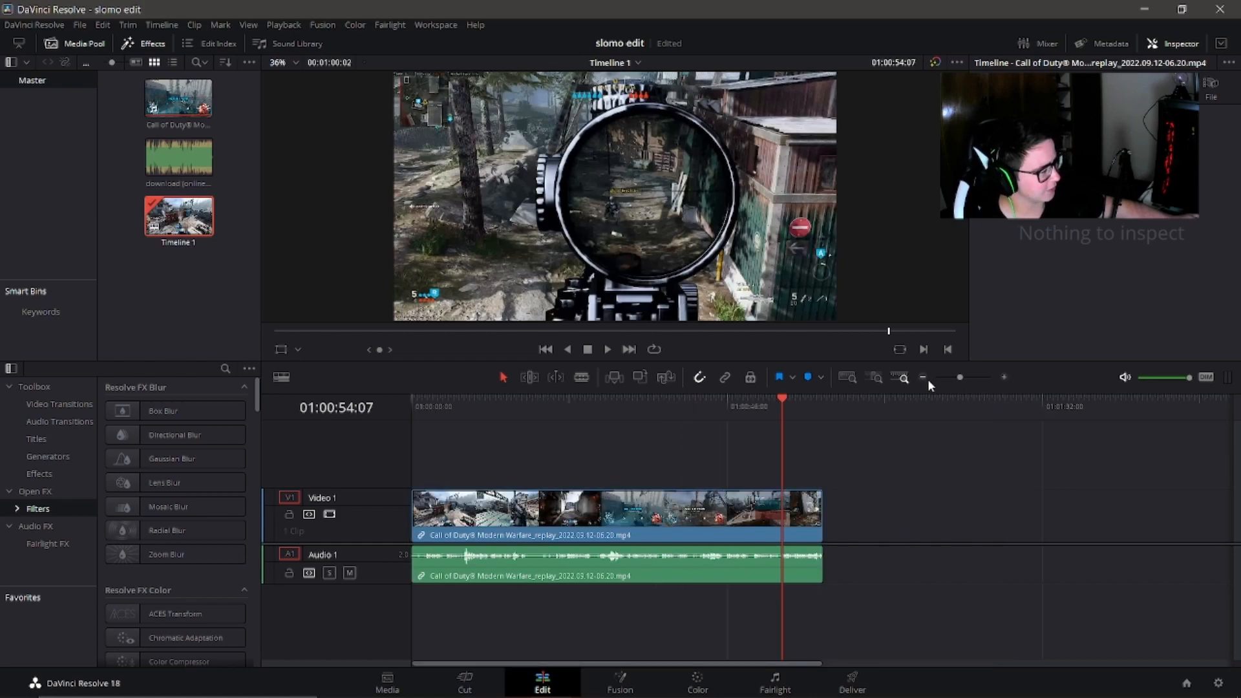
{"action": "left_click", "coordinate": [924, 378]}
{"action": "left_click_drag", "start_coordinate": [967, 377], "coordinate": [957, 382]}
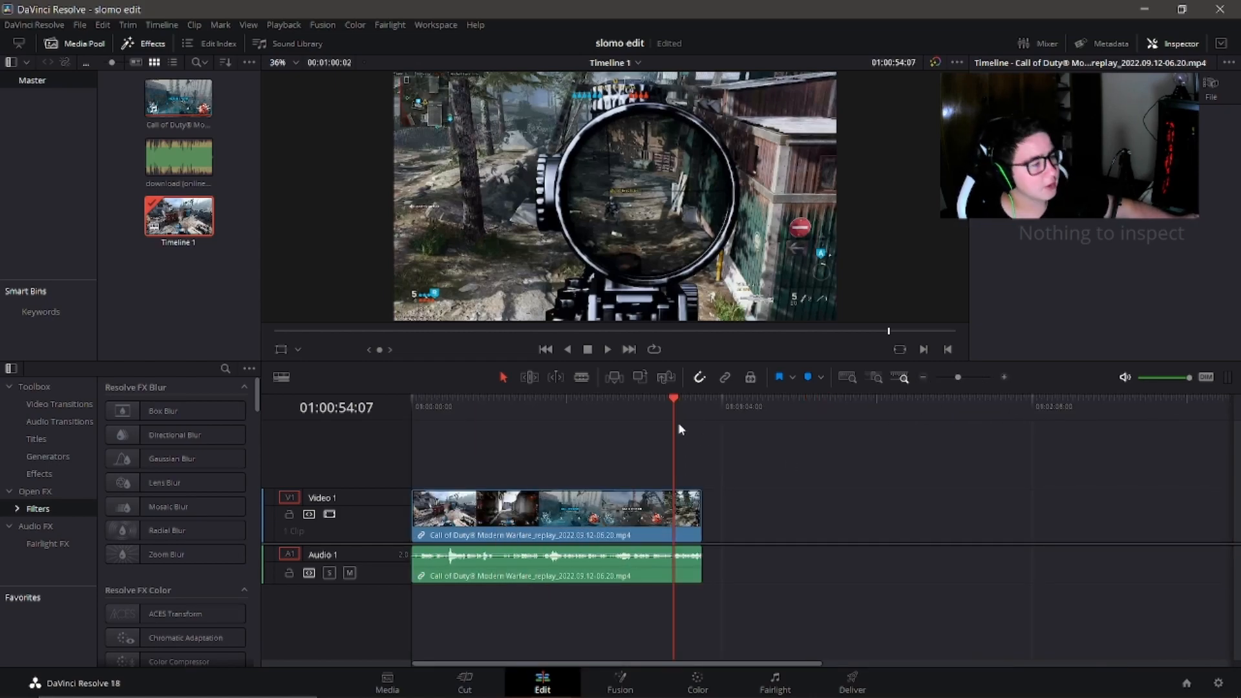
Move the playhead frame by frame back to 01:00:53:42, just before the sniper scope is raised.
{"action": "key", "text": "Left"}
{"action": "key", "text": "Left"}
{"action": "key", "text": "Left"}
{"action": "key", "text": "Left"}
{"action": "key", "text": "Left"}
{"action": "key", "text": "Left"}
{"action": "key", "text": "Left"}
{"action": "key", "text": "Left"}
{"action": "key", "text": "Left"}
{"action": "key", "text": "Left"}
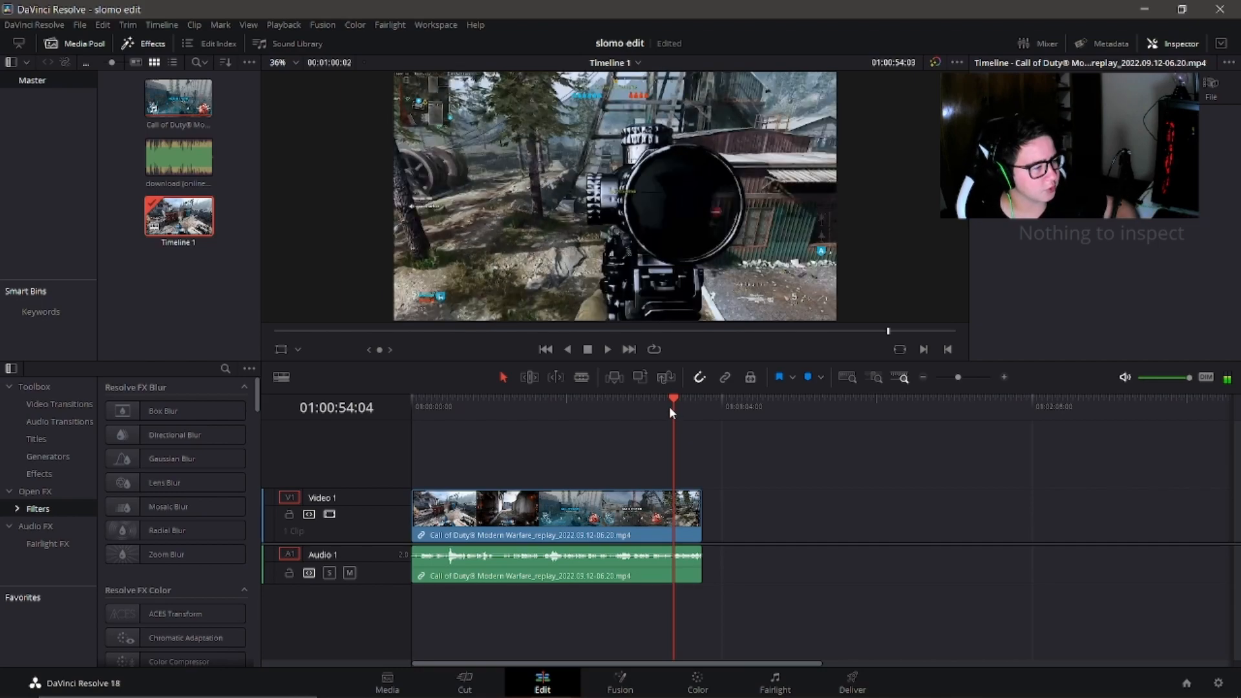
{"action": "key", "text": "Left"}
{"action": "key", "text": "Left"}
{"action": "key", "text": "Left"}
{"action": "key", "text": "Left"}
{"action": "key", "text": "Left"}
{"action": "key", "text": "Left"}
{"action": "key", "text": "Left"}
{"action": "key", "text": "Left"}
{"action": "key", "text": "Left"}
{"action": "key", "text": "Left"}
{"action": "key", "text": "Left"}
{"action": "key", "text": "Left"}
{"action": "key", "text": "Left"}
{"action": "key", "text": "Left"}
{"action": "key", "text": "Left"}
{"action": "key", "text": "Left"}
{"action": "key", "text": "Left"}
{"action": "key", "text": "Left"}
{"action": "key", "text": "Left"}
{"action": "key", "text": "Left"}
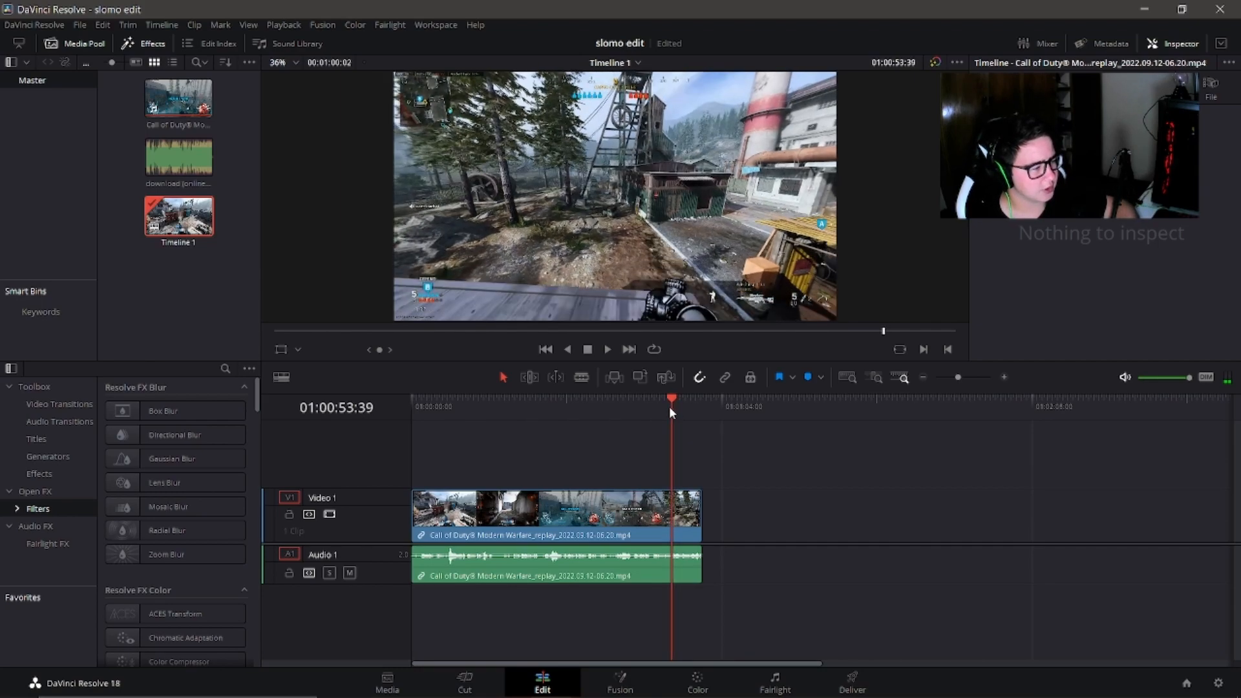
{"action": "key", "text": "Left"}
{"action": "key", "text": "Left"}
{"action": "key", "text": "Left"}
{"action": "key", "text": "Left"}
{"action": "key", "text": "Left"}
{"action": "key", "text": "Left"}
{"action": "key", "text": "Left"}
{"action": "key", "text": "Left"}
{"action": "key", "text": "Left"}
{"action": "key", "text": "Left"}
{"action": "key", "text": "Left"}
{"action": "key", "text": "Left"}
{"action": "key", "text": "Left"}
{"action": "key", "text": "Left"}
{"action": "key", "text": "Left"}
{"action": "key", "text": "Left"}
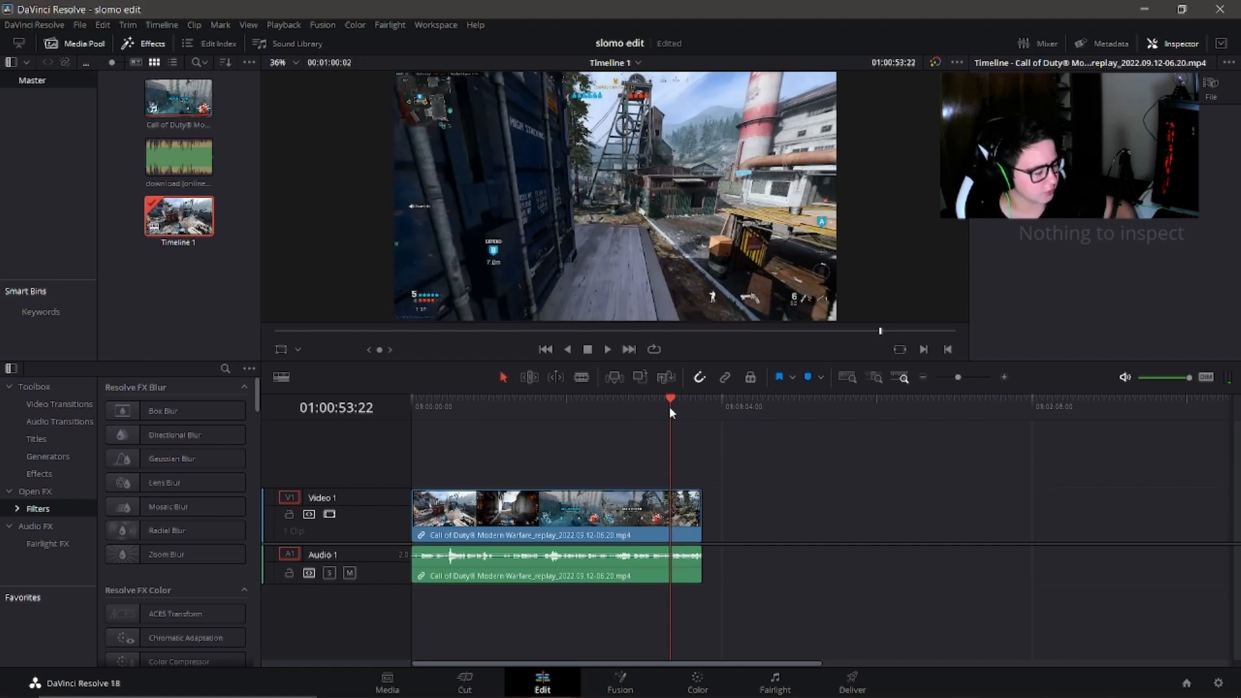
{"action": "key", "text": "Right"}
{"action": "key", "text": "Right"}
{"action": "key", "text": "Right"}
{"action": "key", "text": "Right"}
{"action": "key", "text": "Right"}
{"action": "key", "text": "Right"}
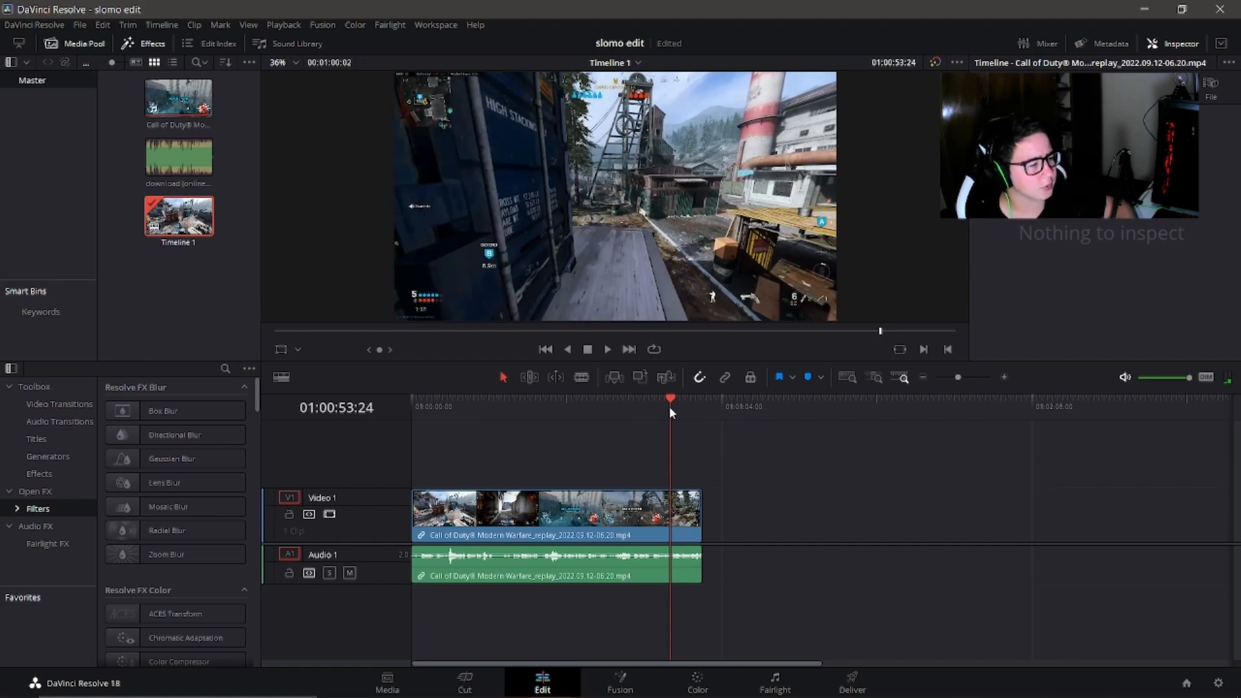
{"action": "key", "text": "Right"}
{"action": "key", "text": "Right"}
{"action": "key", "text": "Right"}
{"action": "key", "text": "Right"}
{"action": "key", "text": "Right"}
{"action": "key", "text": "Right"}
{"action": "key", "text": "Right"}
{"action": "key", "text": "Right"}
{"action": "key", "text": "Right"}
{"action": "key", "text": "Right"}
{"action": "key", "text": "Right"}
{"action": "key", "text": "Right"}
{"action": "key", "text": "Right"}
{"action": "key", "text": "Right"}
{"action": "key", "text": "Right"}
{"action": "key", "text": "Right"}
{"action": "key", "text": "Right"}
{"action": "key", "text": "Right"}
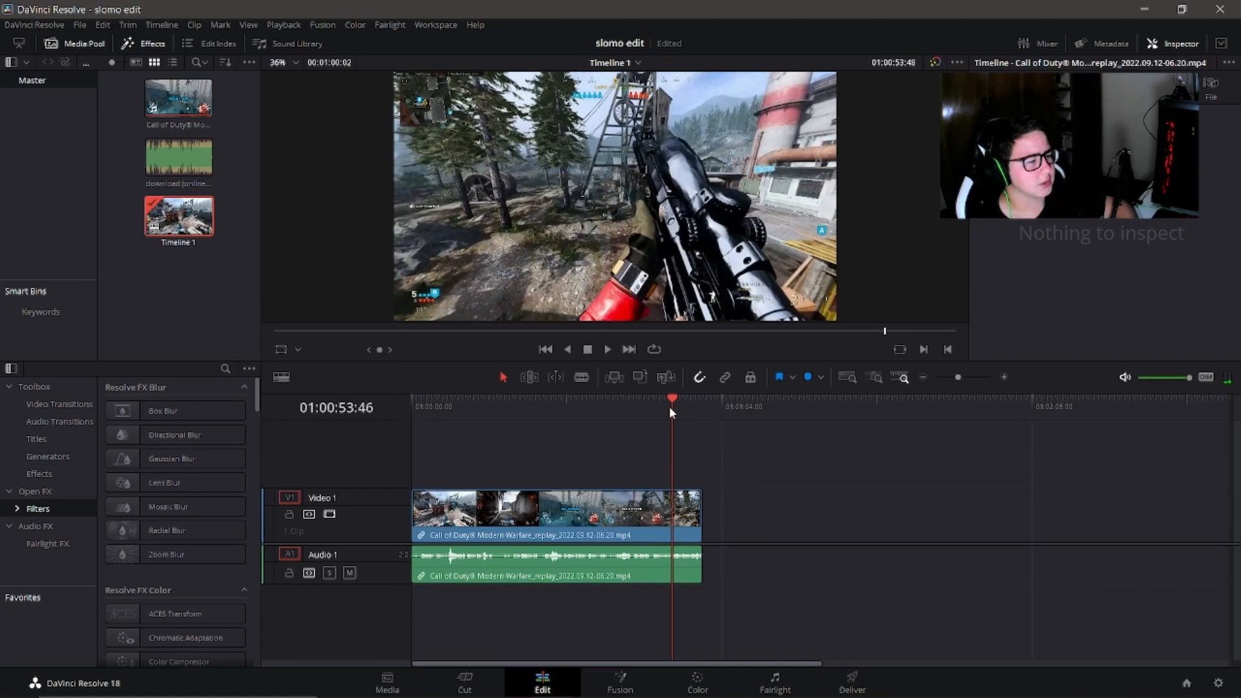
{"action": "key", "text": "Left"}
{"action": "key", "text": "Left"}
{"action": "key", "text": "Left"}
{"action": "key", "text": "Left"}
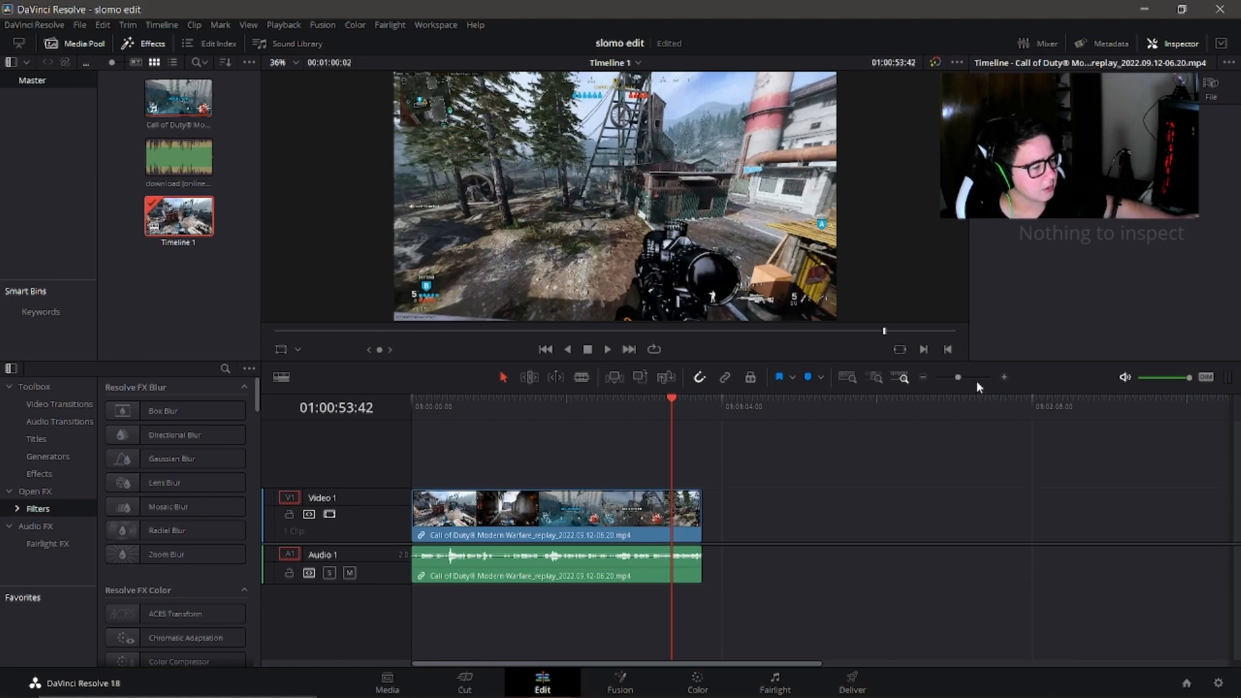
Split the Call of Duty clip at the playhead and ripple delete the long part before the cut.
{"action": "left_click", "coordinate": [1004, 378]}
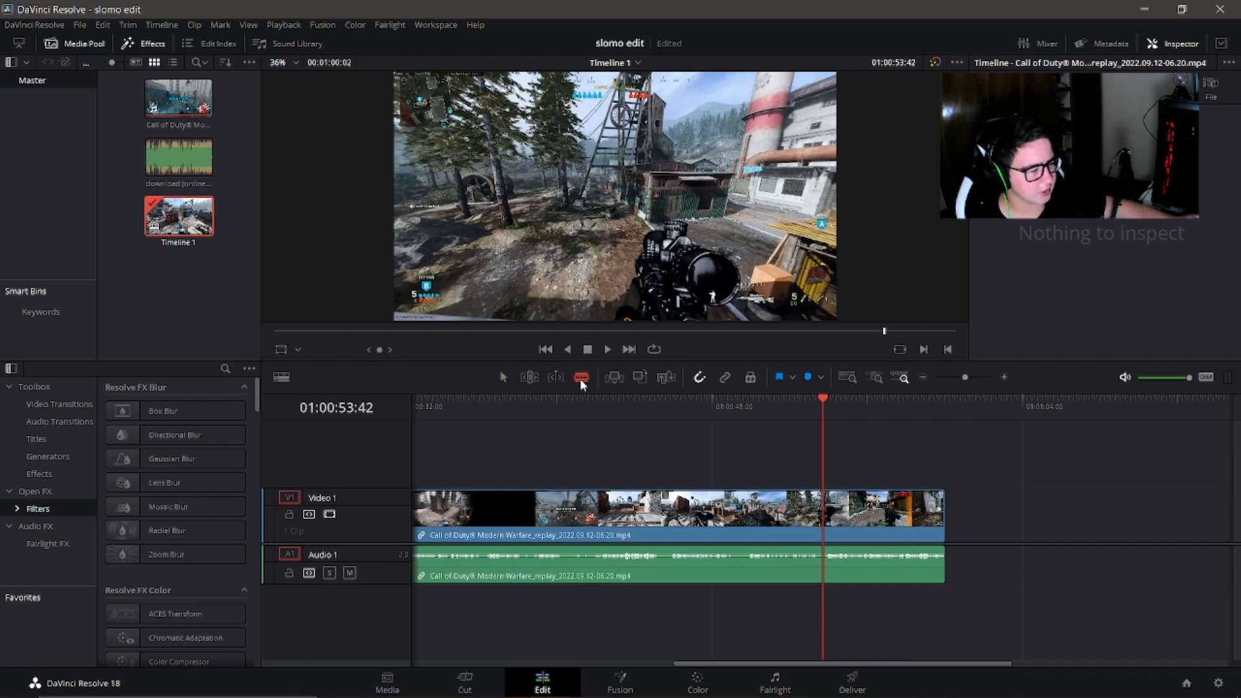
{"action": "left_click", "coordinate": [823, 560]}
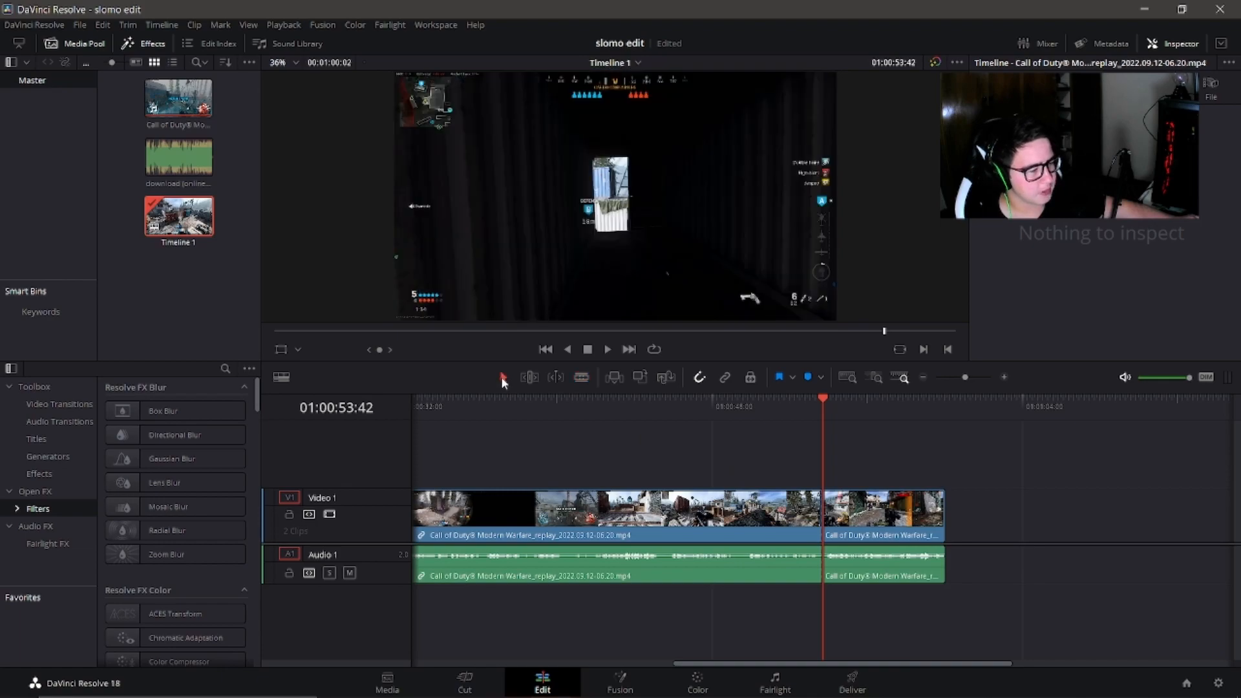
{"action": "left_click", "coordinate": [503, 382]}
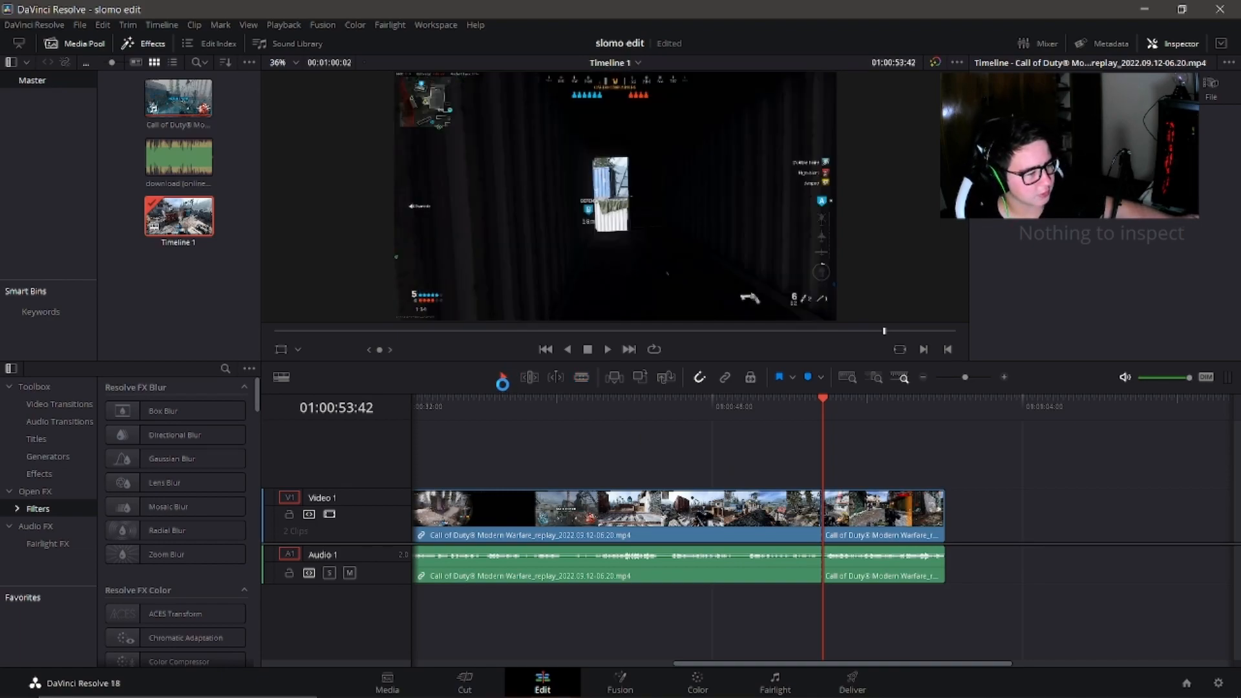
{"action": "left_click_drag", "start_coordinate": [750, 469], "coordinate": [637, 566]}
{"action": "right_click", "coordinate": [659, 521]}
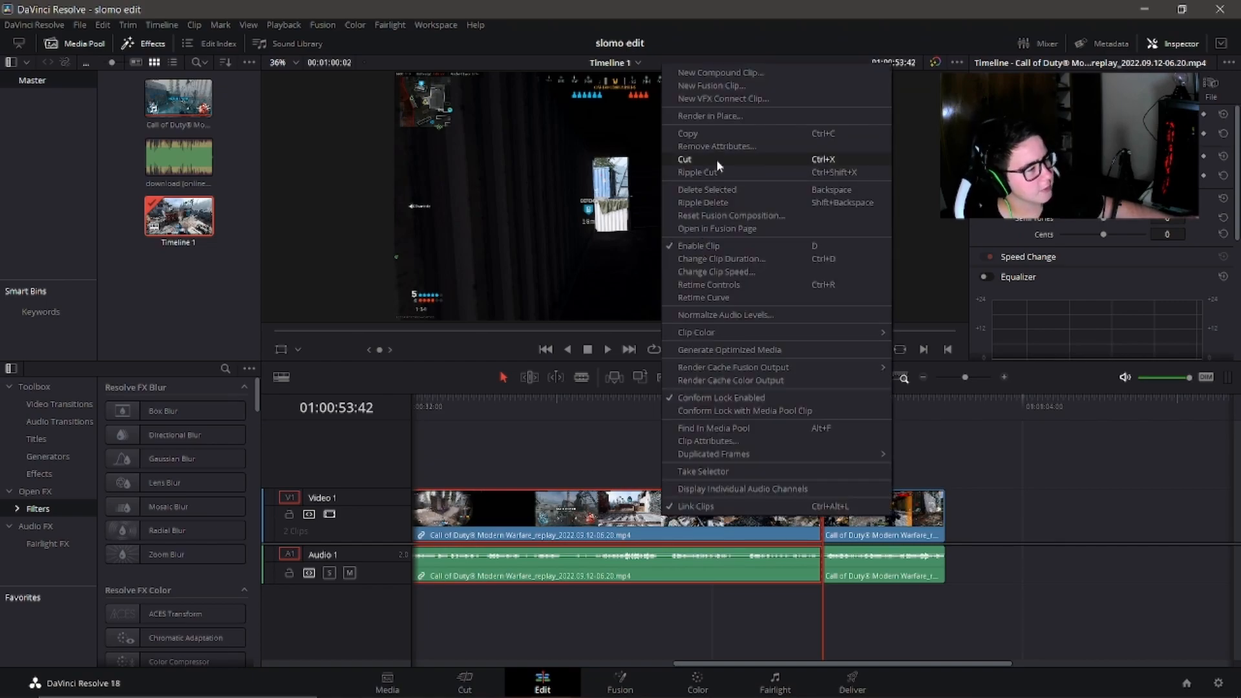
{"action": "left_click", "coordinate": [708, 203]}
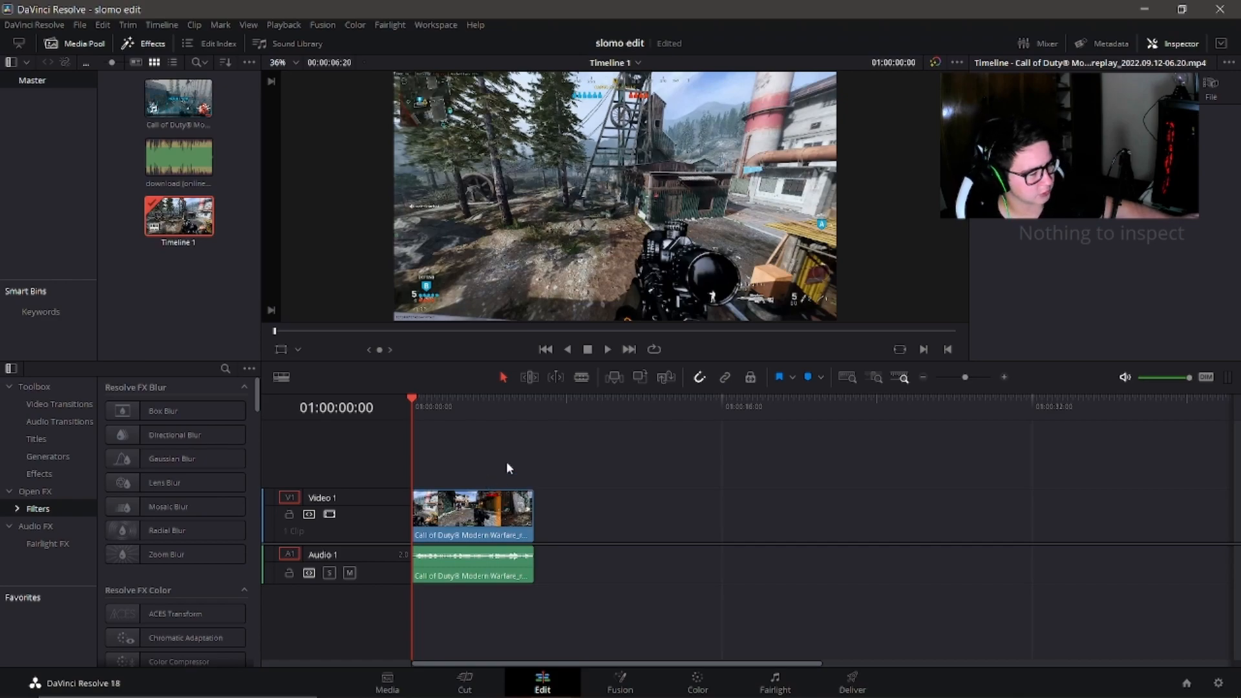
Play back the trimmed clip and return the playhead to the start of the timeline.
{"action": "left_click", "coordinate": [607, 350]}
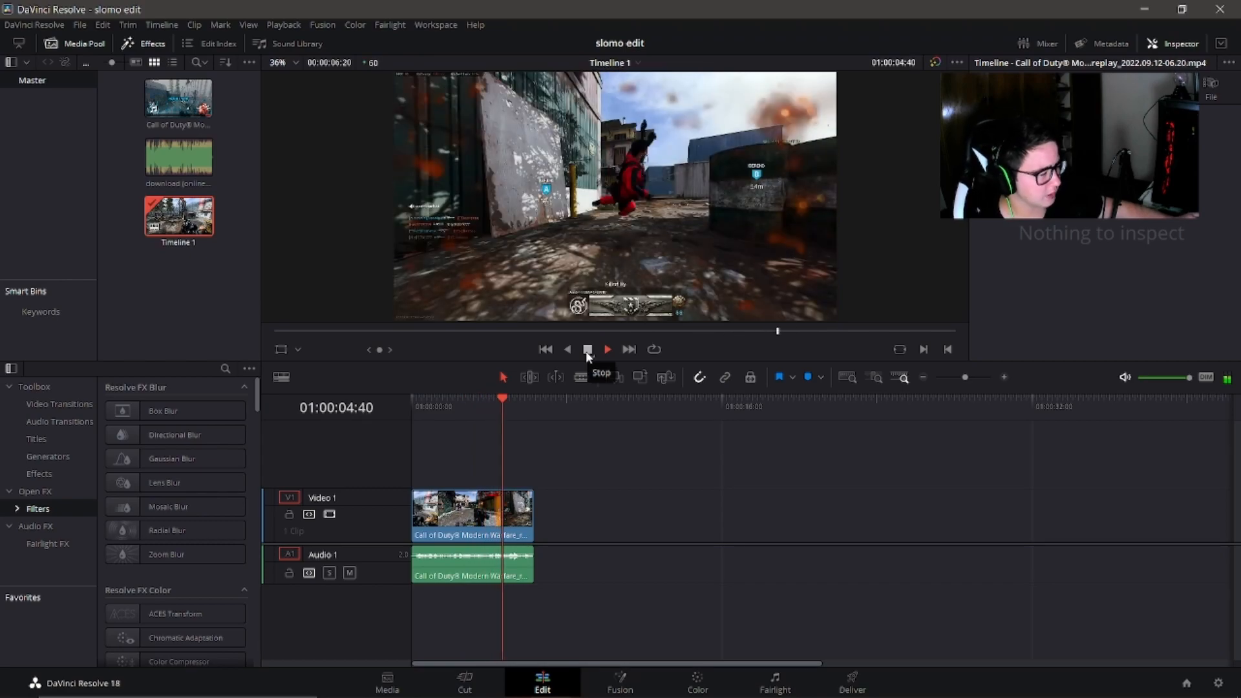
{"action": "left_click", "coordinate": [587, 350]}
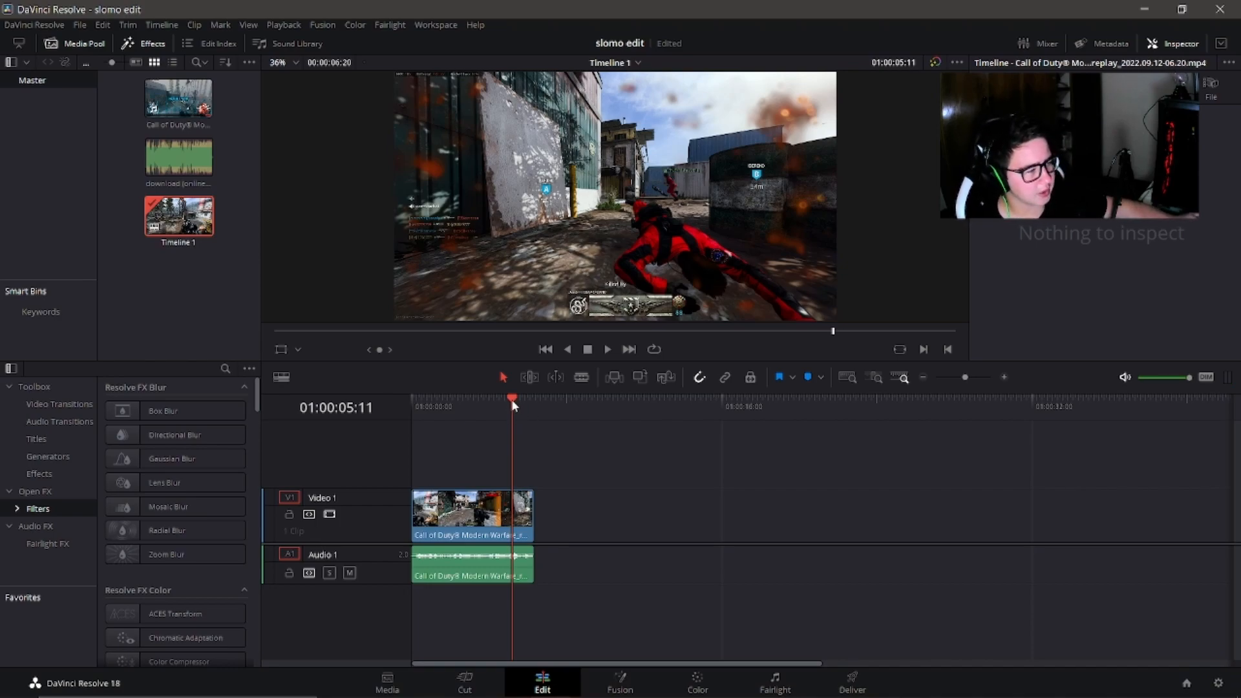
{"action": "left_click_drag", "start_coordinate": [512, 406], "coordinate": [404, 401]}
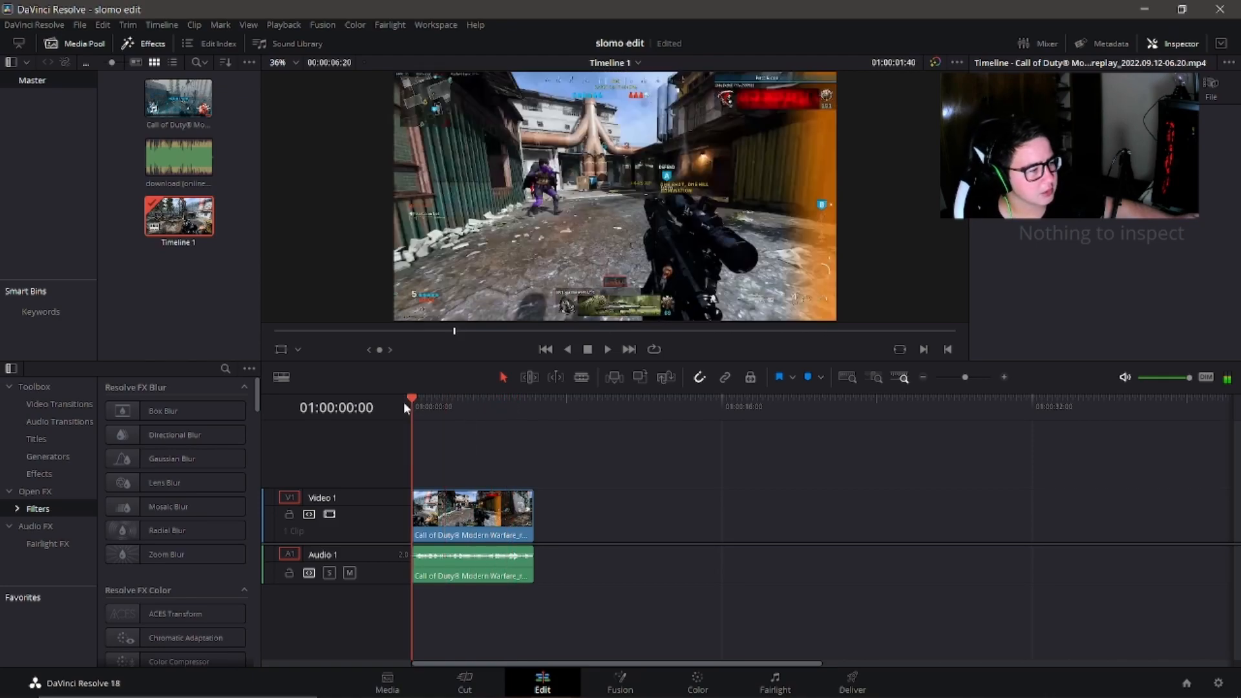
Place the playhead at 01:00:00:15, where the rifle starts to rise, and split the clip there.
{"action": "key", "text": "space"}
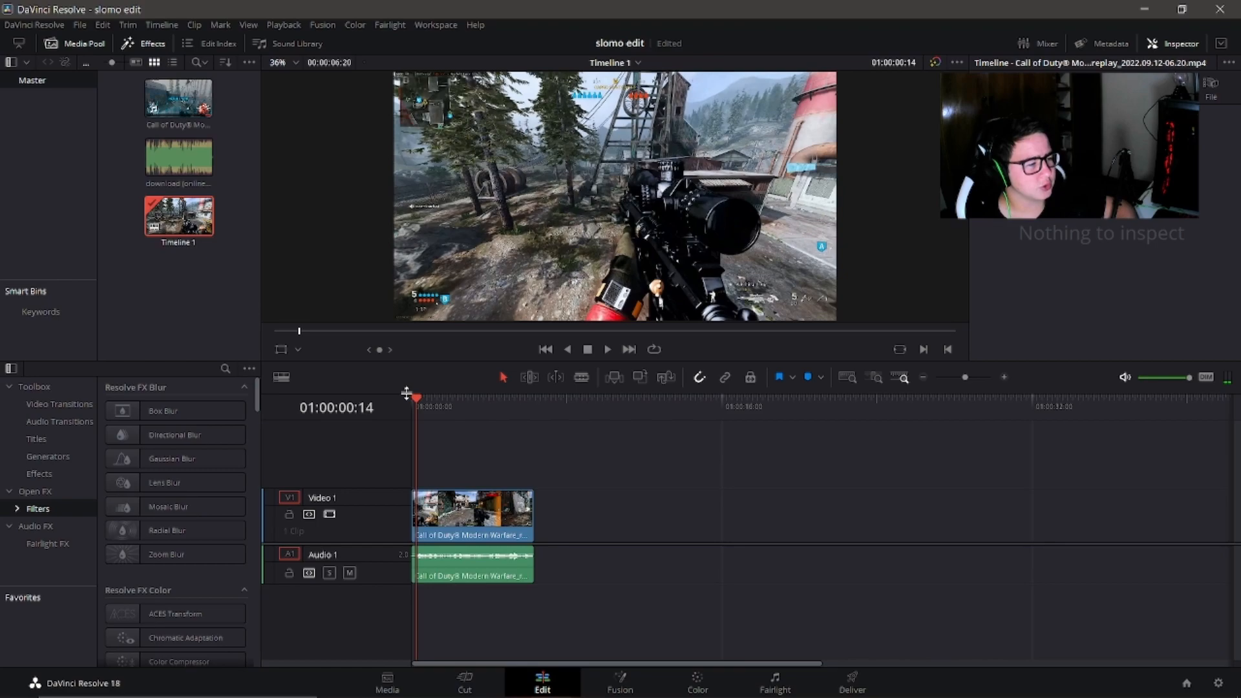
{"action": "key", "text": "Left"}
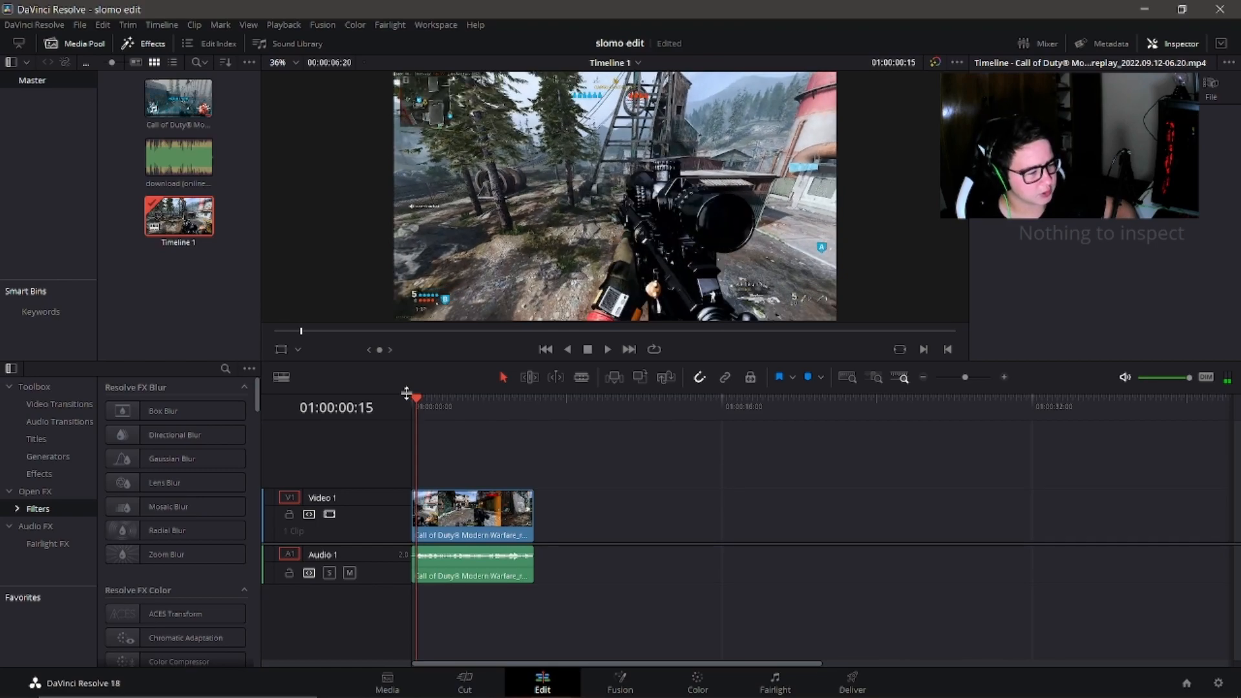
{"action": "left_click", "coordinate": [1004, 376]}
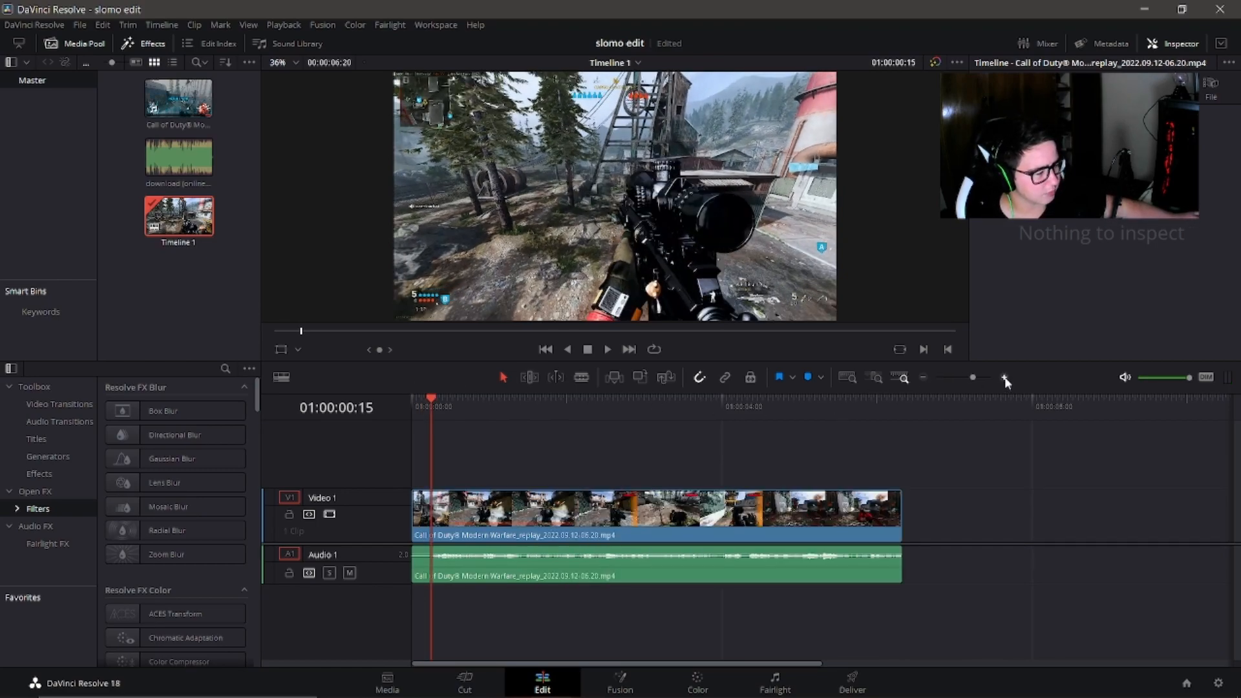
{"action": "left_click", "coordinate": [1004, 376]}
{"action": "left_click", "coordinate": [581, 377]}
{"action": "left_click", "coordinate": [452, 508]}
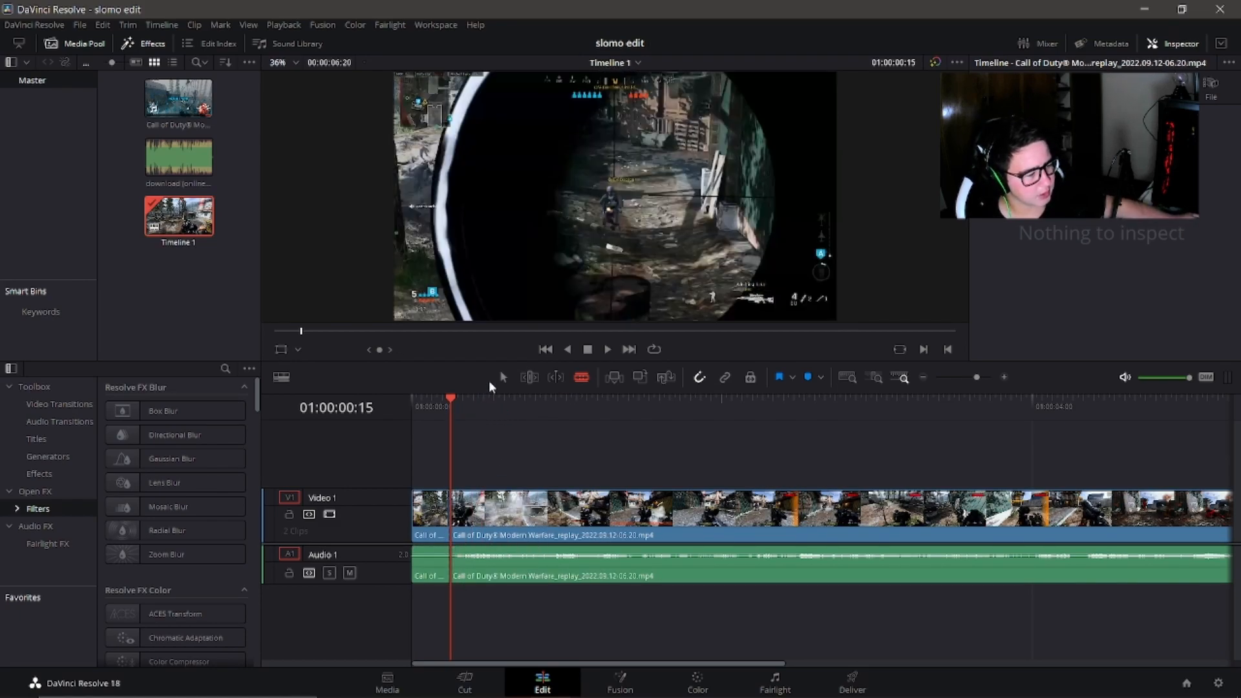
Advance the playhead to the shot's smoke at 01:00:00:29, split the clip there, and return to the Selection tool.
{"action": "key", "text": "space"}
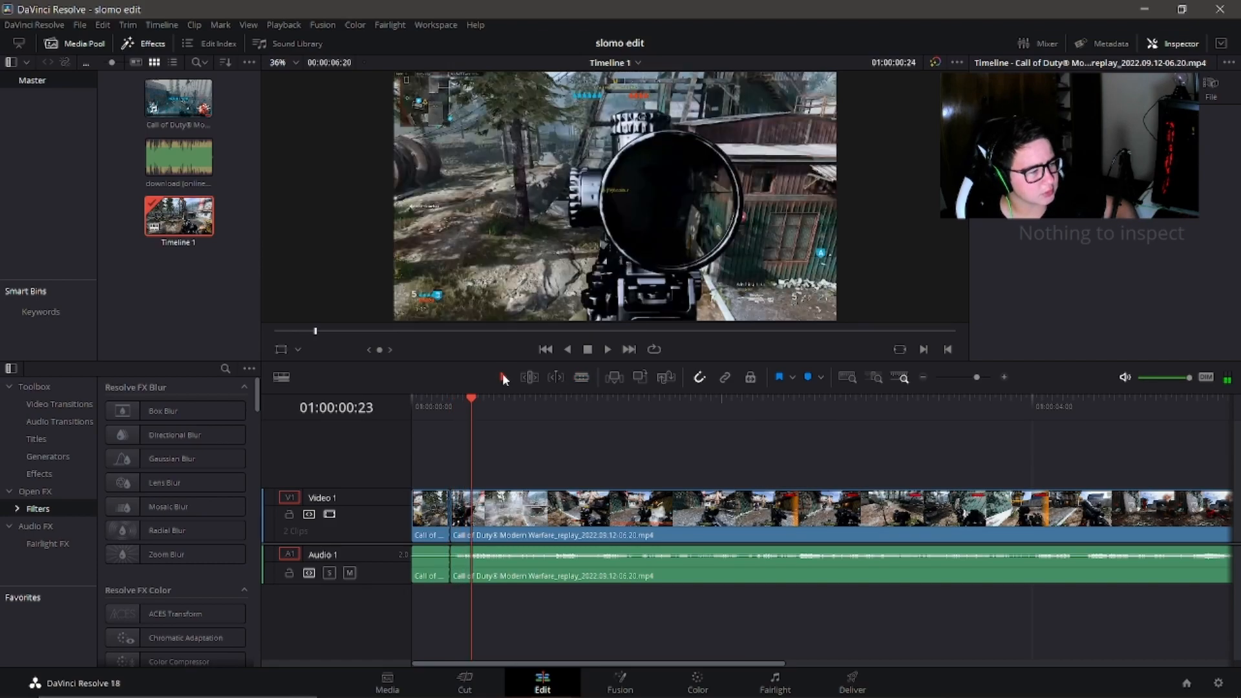
{"action": "key", "text": "space"}
{"action": "key", "text": "Left"}
{"action": "key", "text": "Left"}
{"action": "key", "text": "Left"}
{"action": "key", "text": "Left"}
{"action": "key", "text": "Left"}
{"action": "key", "text": "Left"}
{"action": "key", "text": "Left"}
{"action": "key", "text": "Left"}
{"action": "key", "text": "Left"}
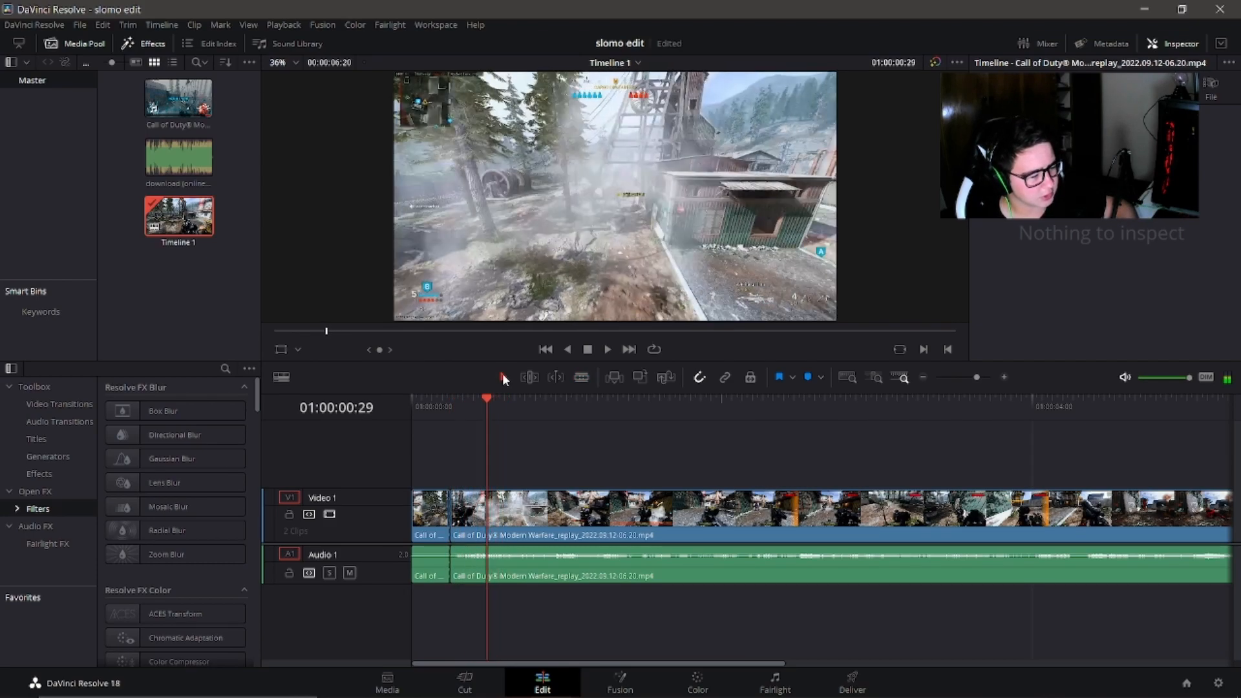
{"action": "key", "text": "Right"}
{"action": "key", "text": "Right"}
{"action": "key", "text": "Right"}
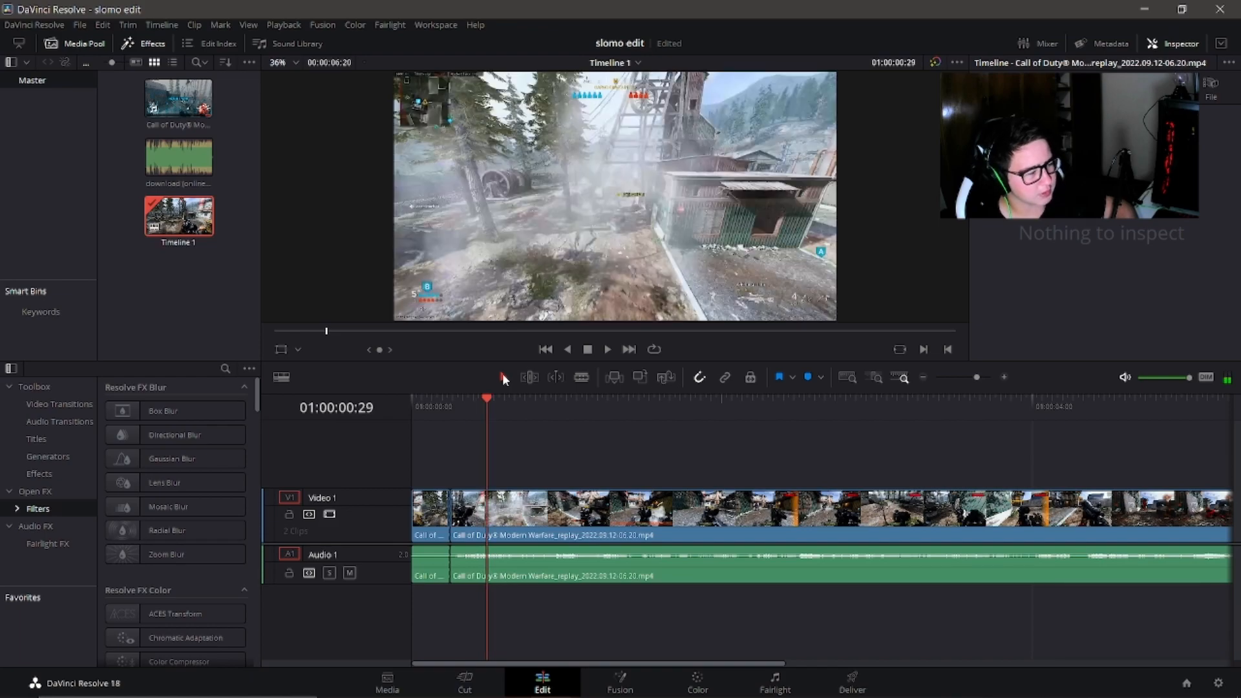
{"action": "key", "text": "Left"}
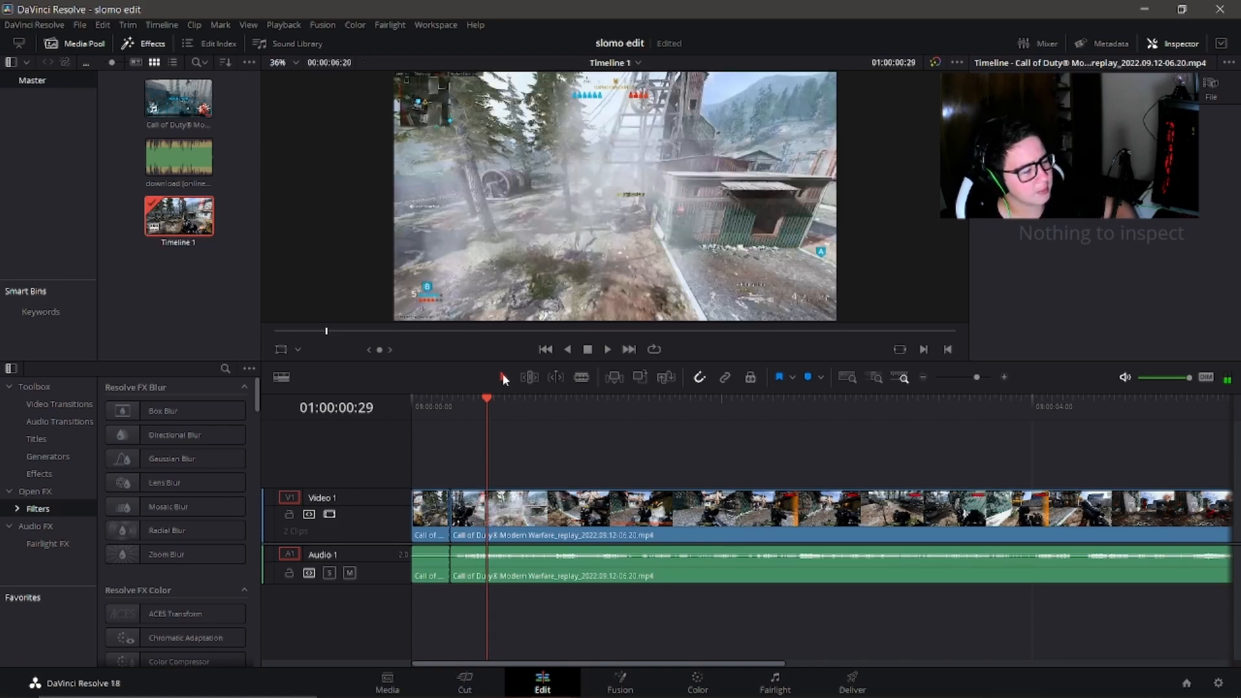
{"action": "key", "text": "b"}
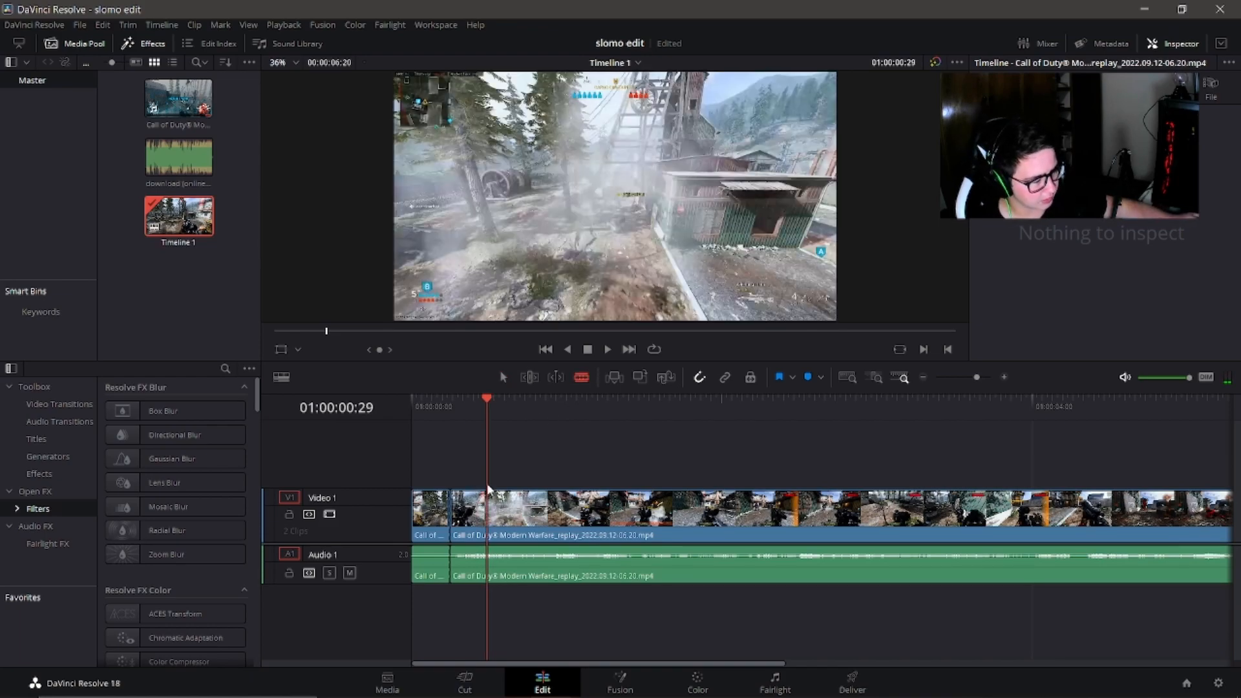
{"action": "left_click", "coordinate": [487, 508]}
{"action": "left_click", "coordinate": [504, 378]}
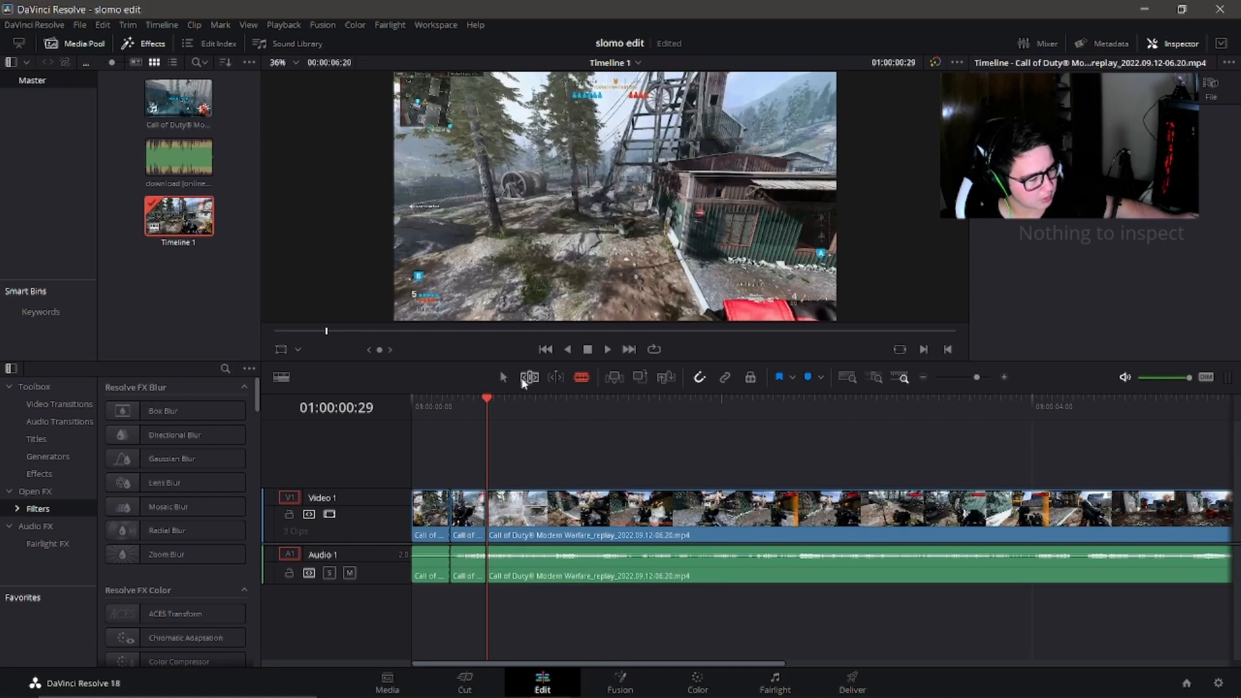
Cut out only the audio of the short middle segment between the two splits.
{"action": "left_click", "coordinate": [467, 557]}
{"action": "right_click", "coordinate": [475, 560]}
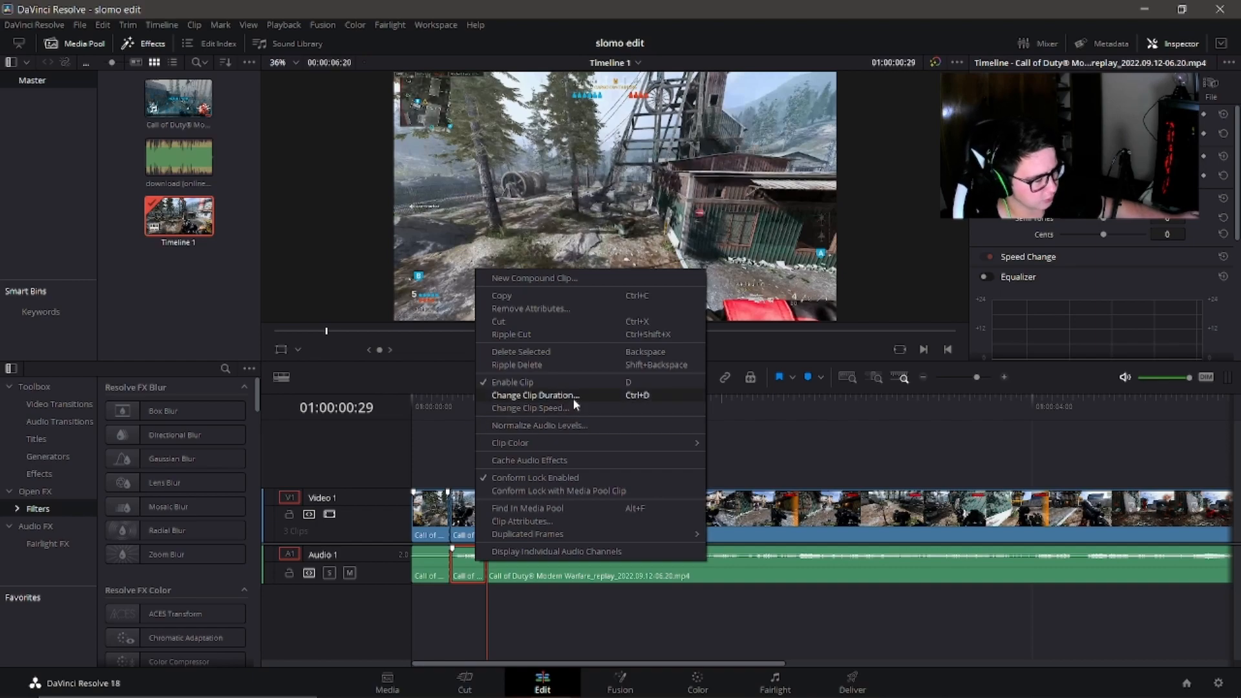
{"action": "left_click", "coordinate": [542, 322]}
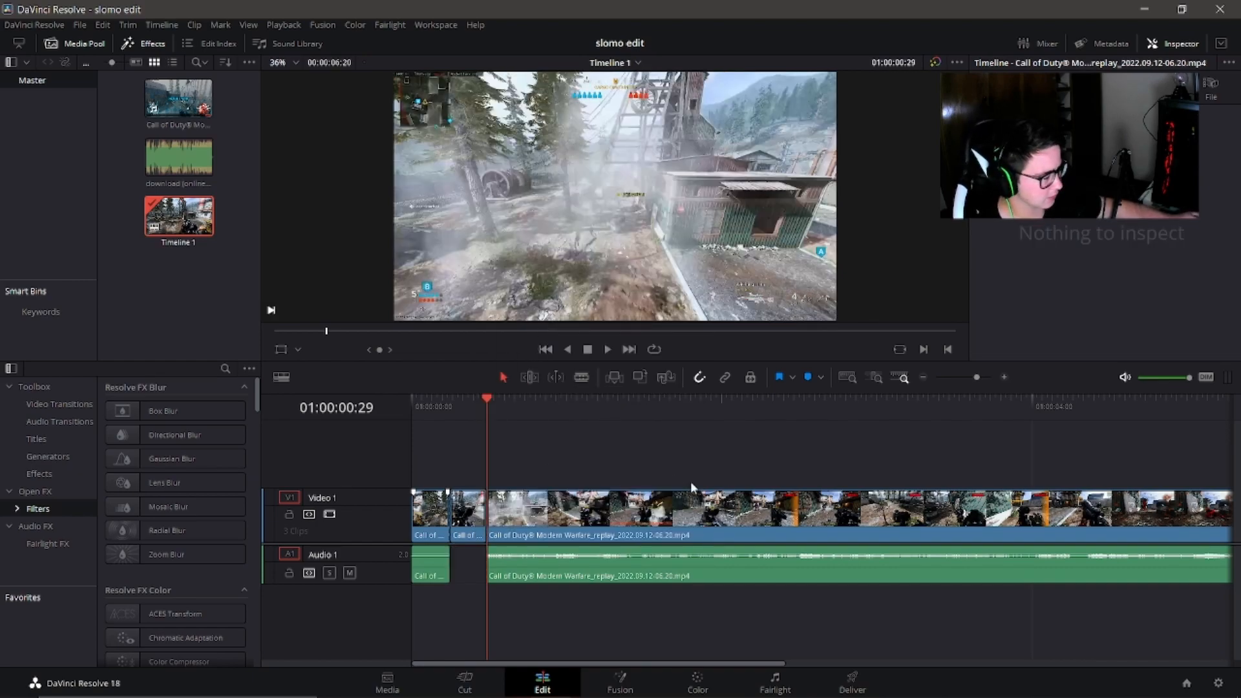
Split the last segment at 01:00:01:00 and delete everything after the cut.
{"action": "left_click", "coordinate": [923, 377]}
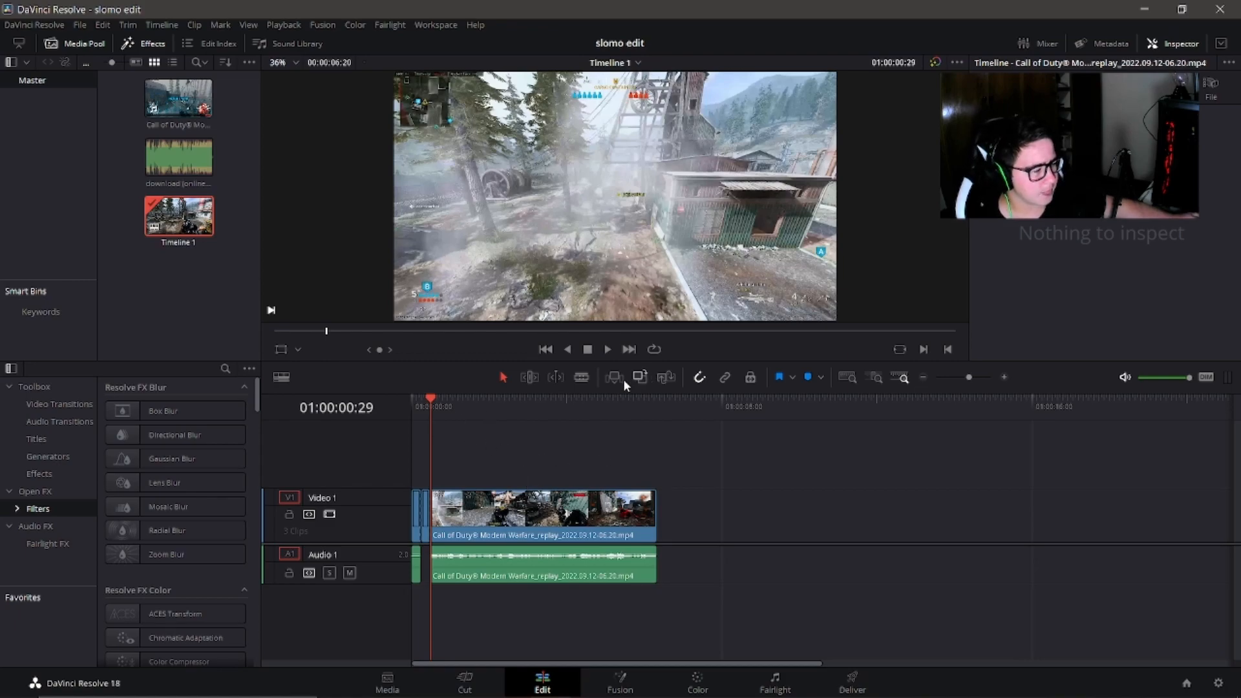
{"action": "key", "text": "space"}
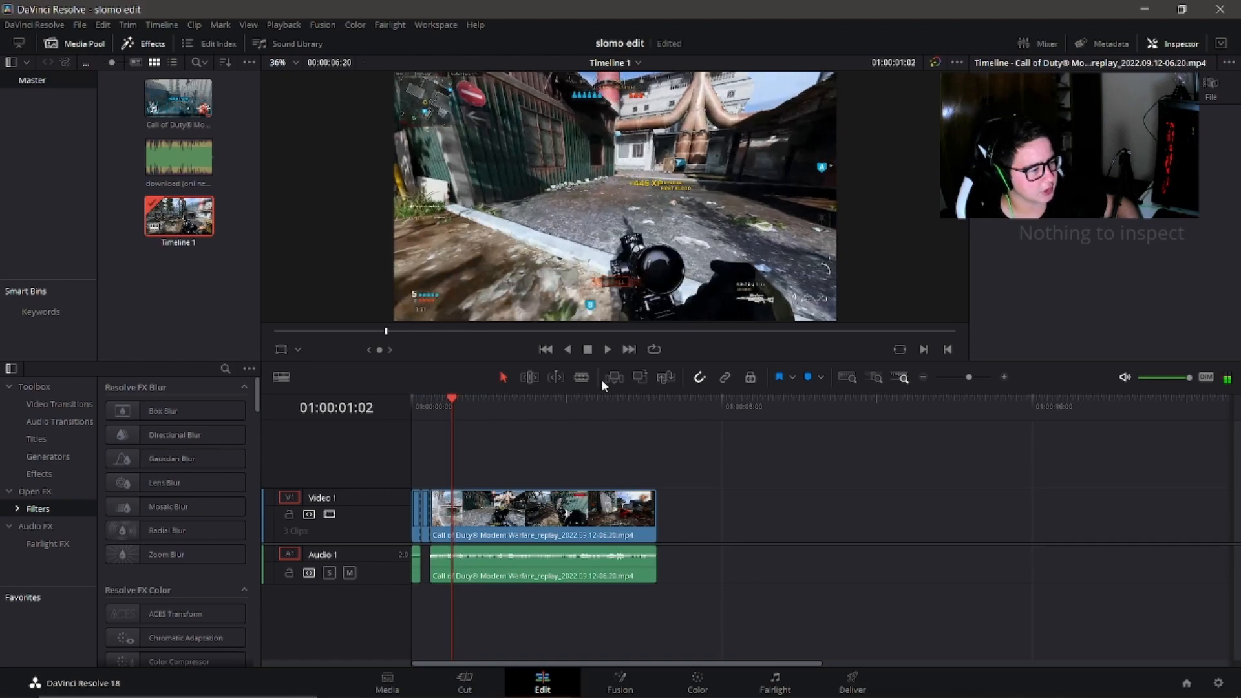
{"action": "left_click", "coordinate": [585, 377]}
{"action": "left_click", "coordinate": [452, 514]}
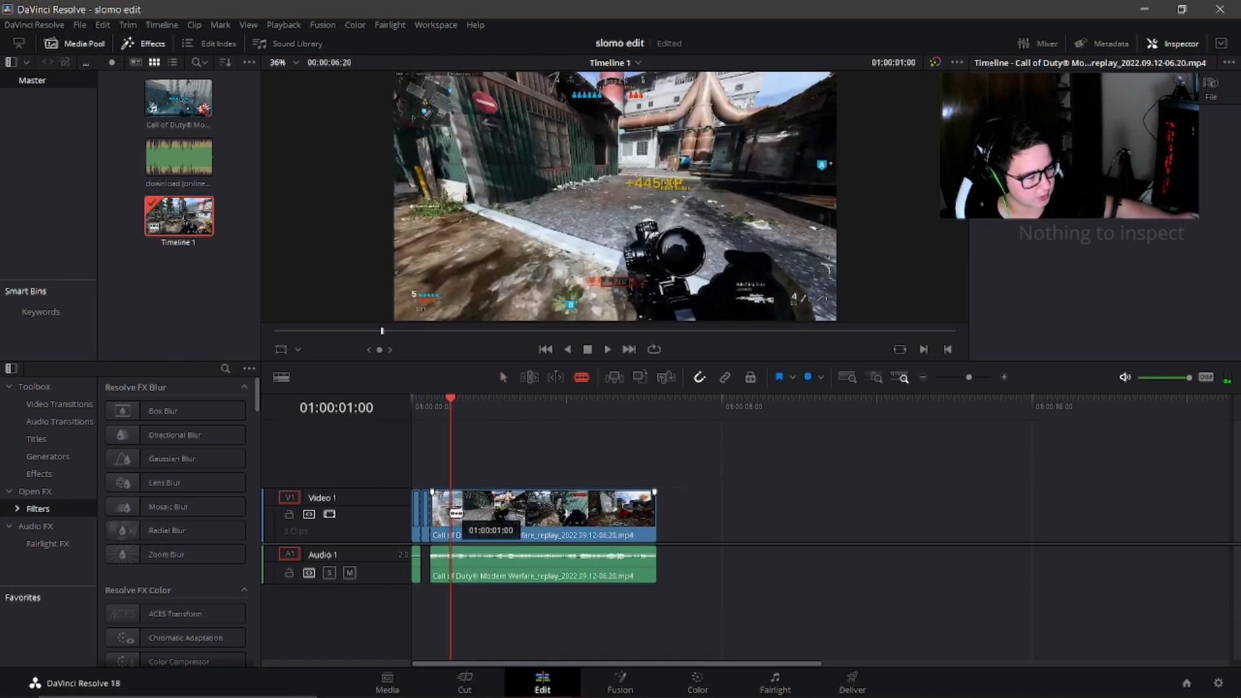
{"action": "left_click_drag", "start_coordinate": [714, 460], "coordinate": [578, 587]}
{"action": "right_click", "coordinate": [584, 523]}
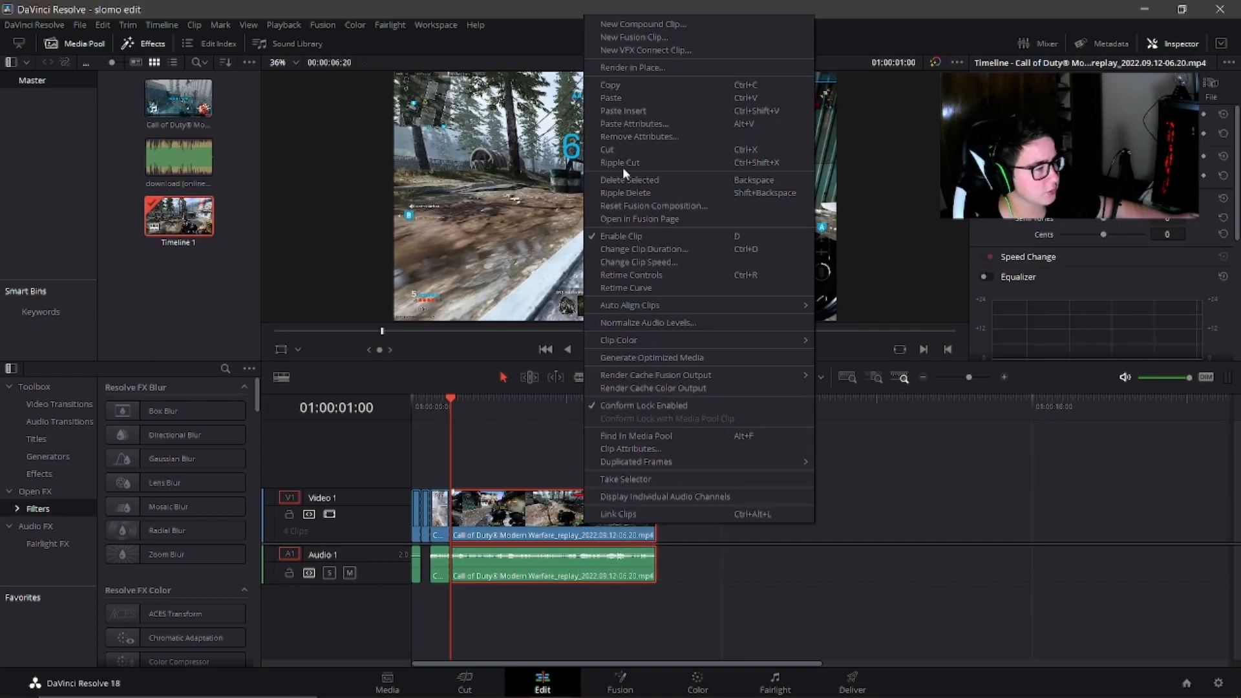
{"action": "left_click", "coordinate": [626, 180]}
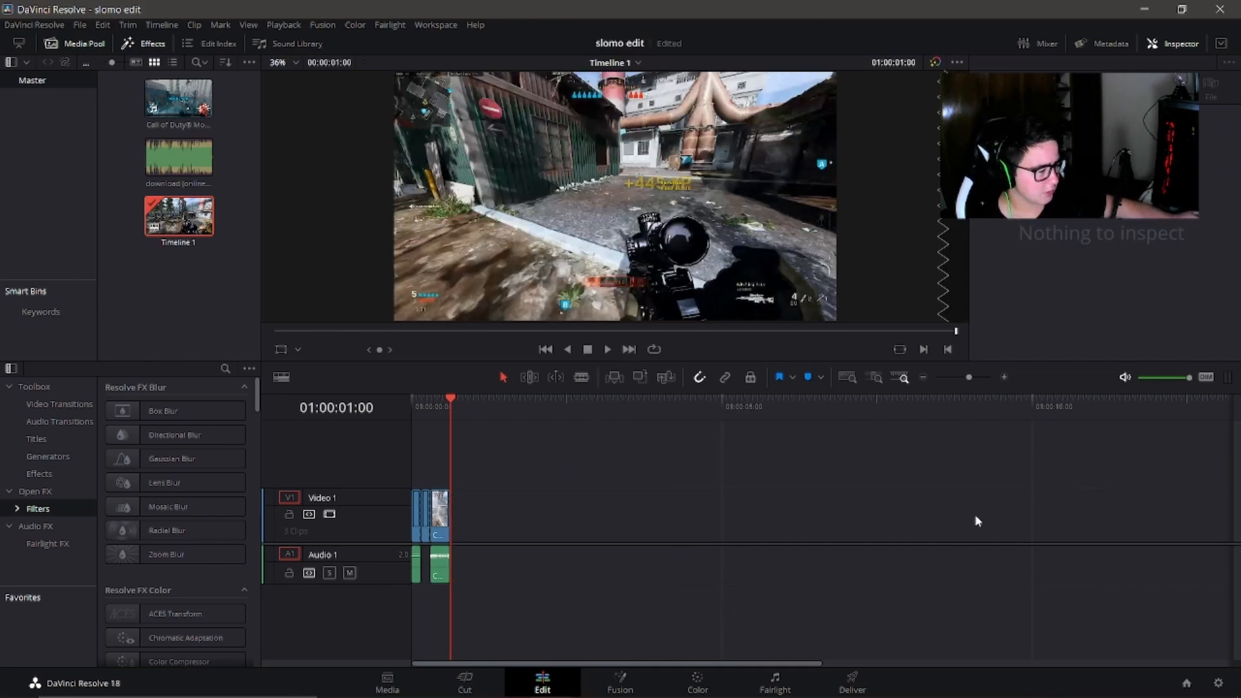
Place the "download (online-audio-converter.com).mp3" track on a new audio track beneath the clips, starting at the beginning of the timeline.
{"action": "left_click", "coordinate": [1005, 378]}
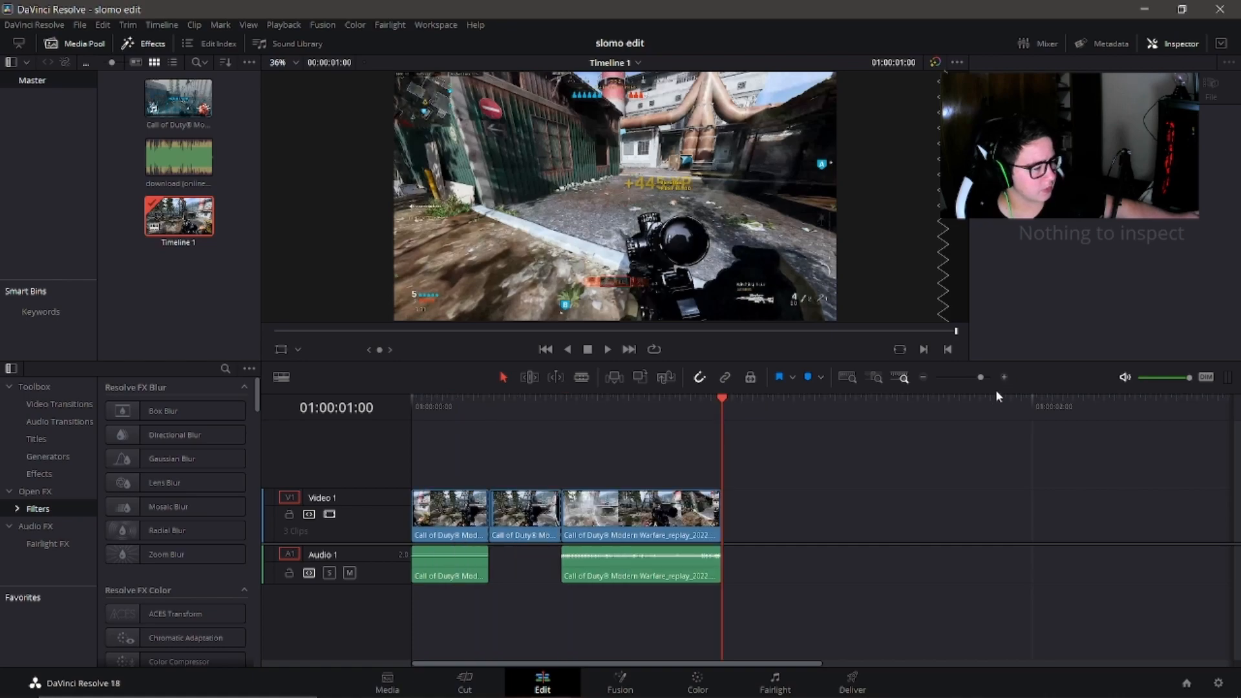
{"action": "left_click_drag", "start_coordinate": [178, 156], "coordinate": [424, 614]}
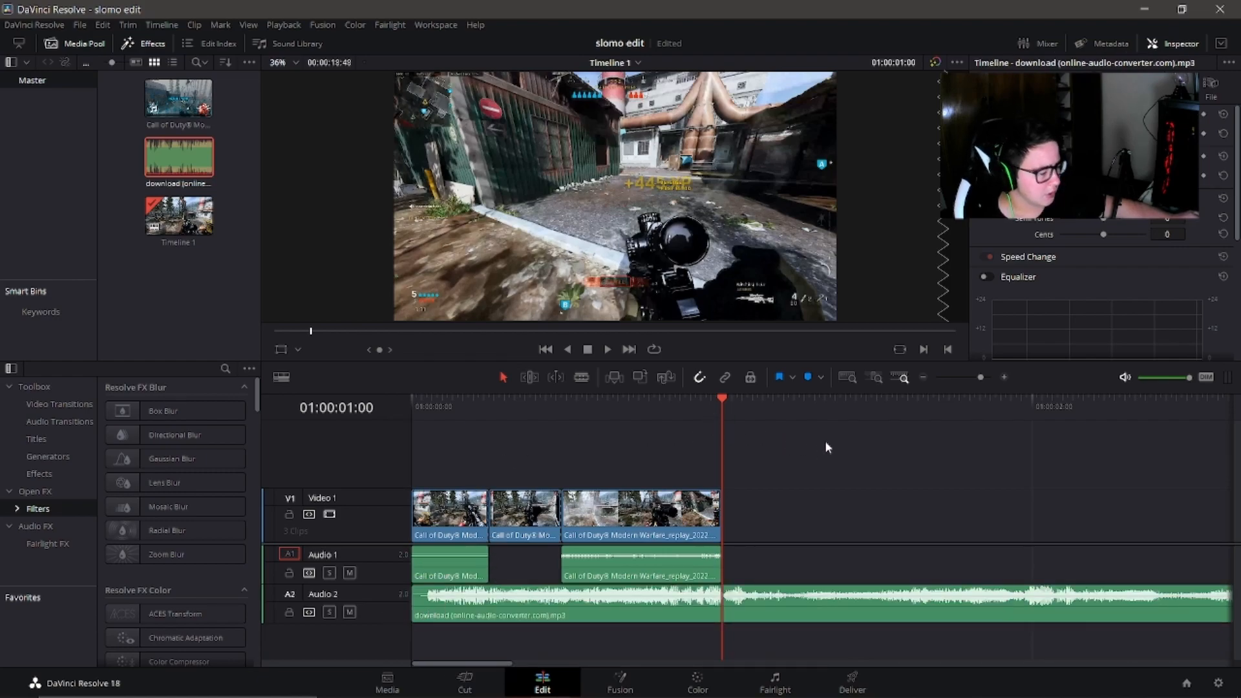
Play through the music track to find its beat drop, stopping just after the 16-second mark.
{"action": "left_click", "coordinate": [1027, 406]}
{"action": "left_click", "coordinate": [955, 407]}
{"action": "left_click", "coordinate": [607, 349]}
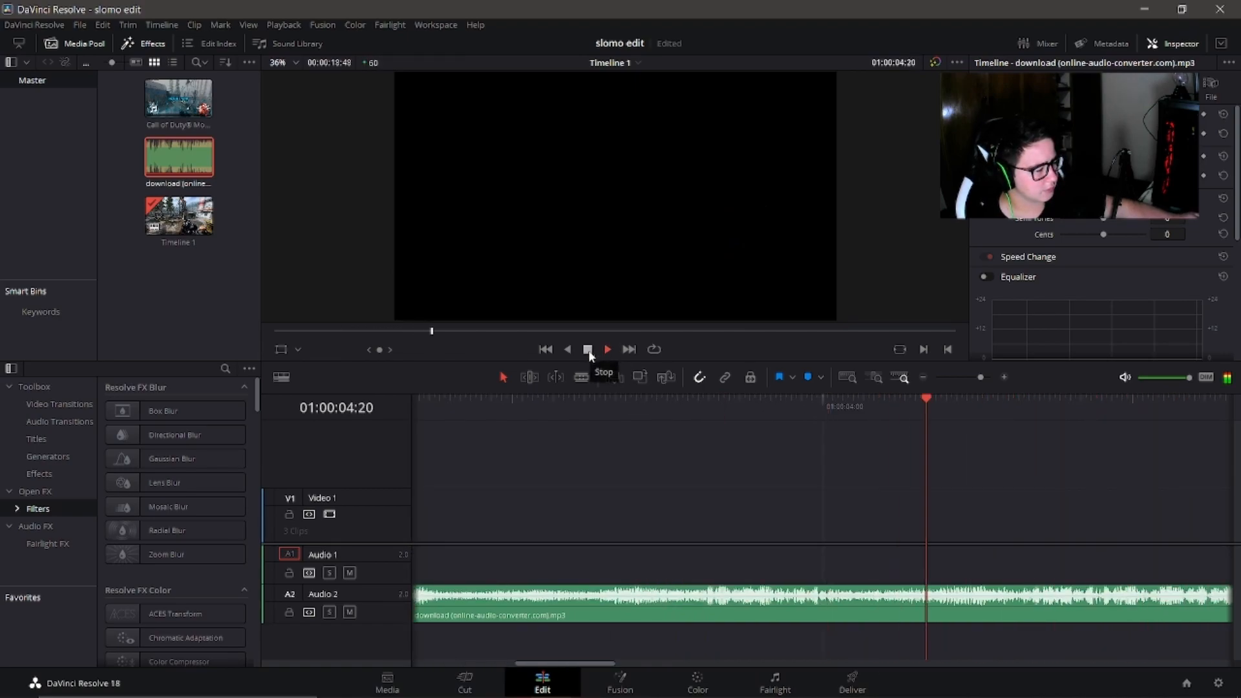
{"action": "left_click", "coordinate": [921, 379]}
{"action": "left_click", "coordinate": [922, 378]}
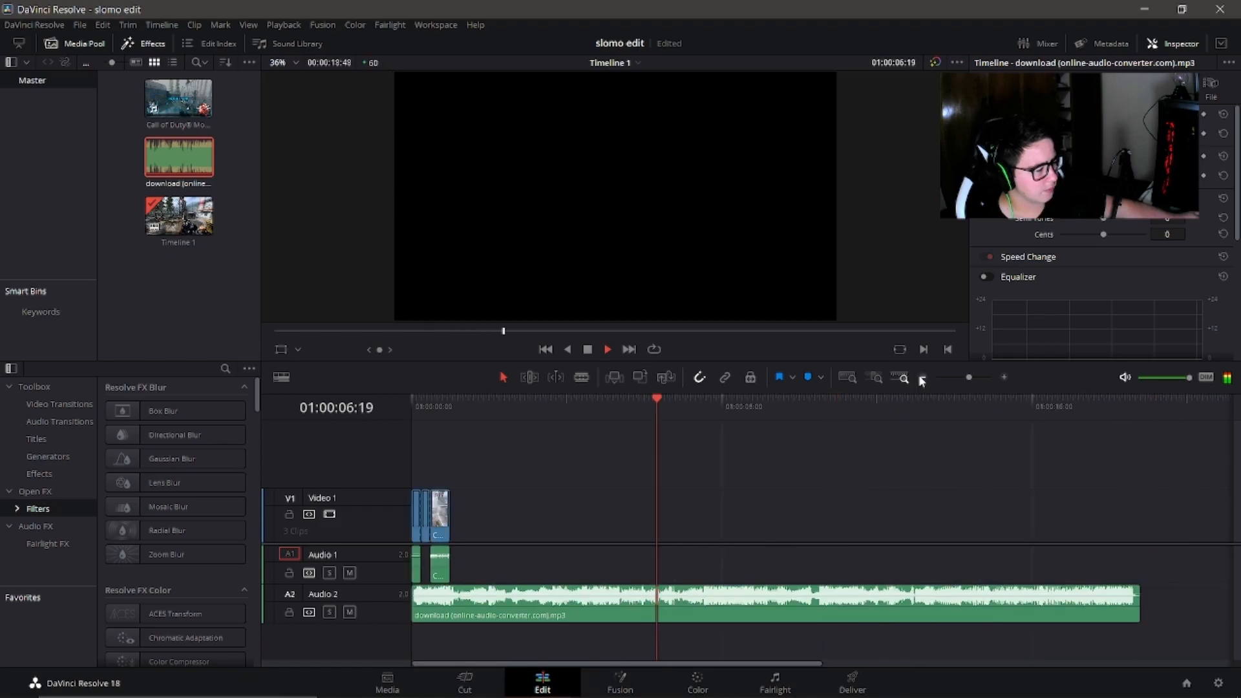
{"action": "left_click", "coordinate": [921, 378]}
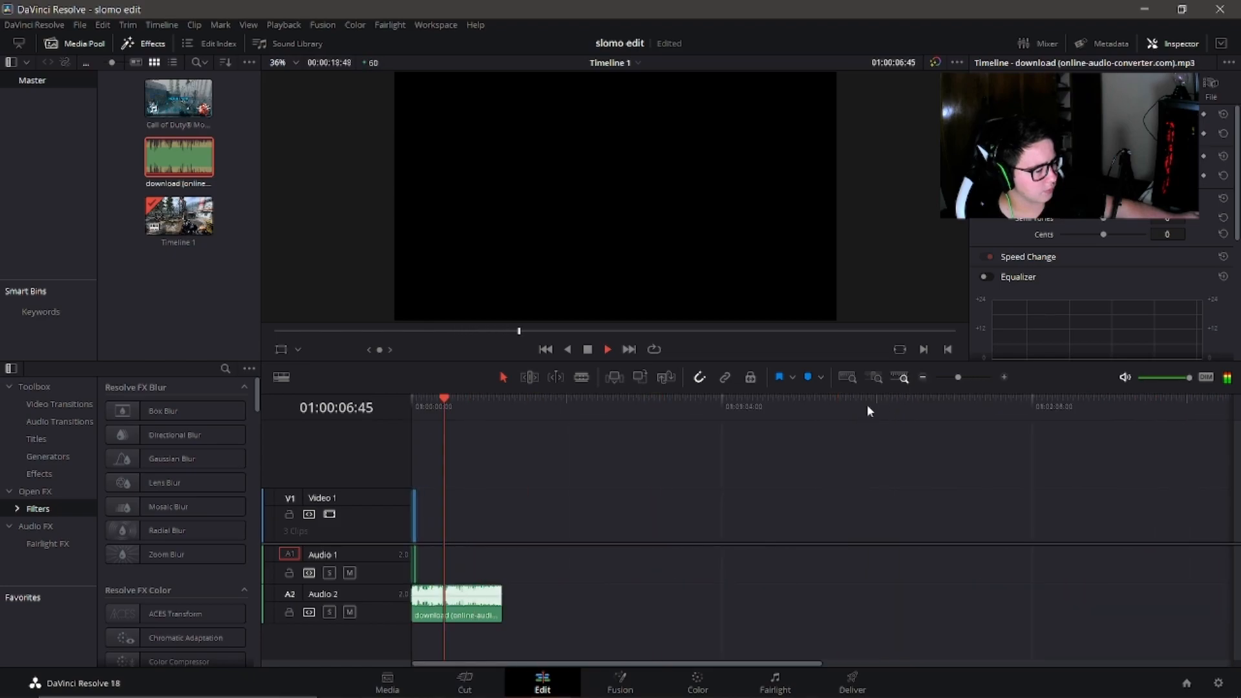
{"action": "left_click", "coordinate": [1006, 377]}
{"action": "left_click", "coordinate": [1006, 377]}
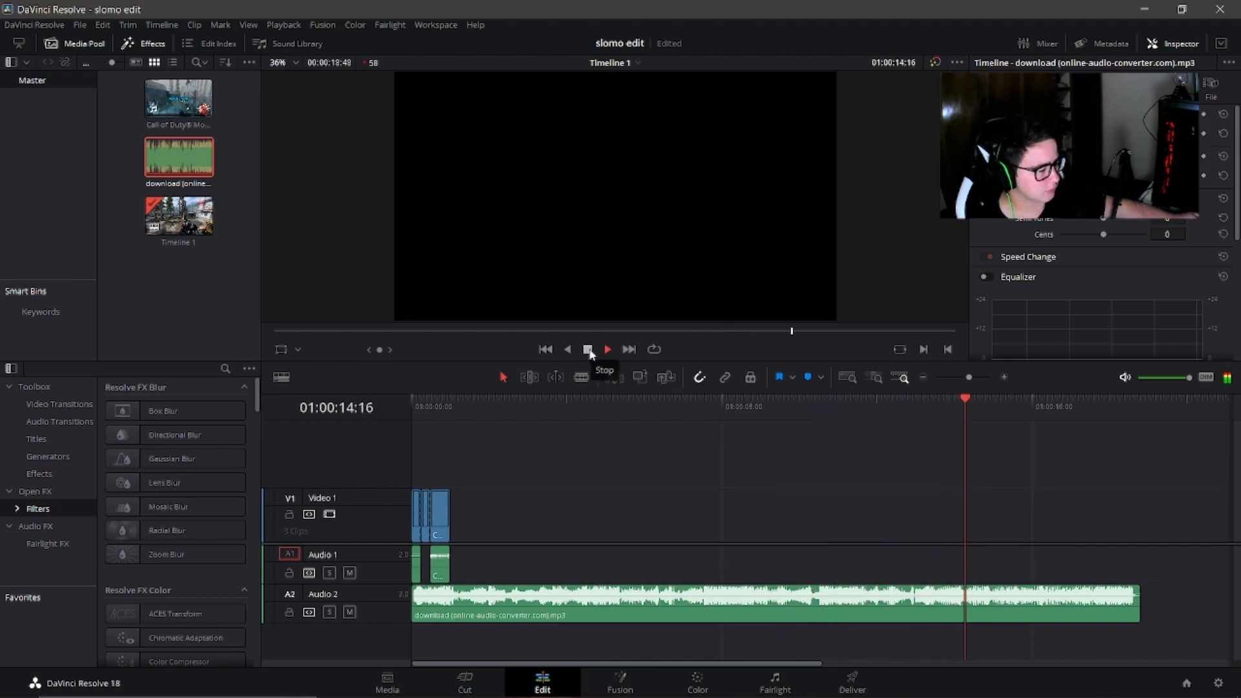
{"action": "left_click", "coordinate": [588, 349]}
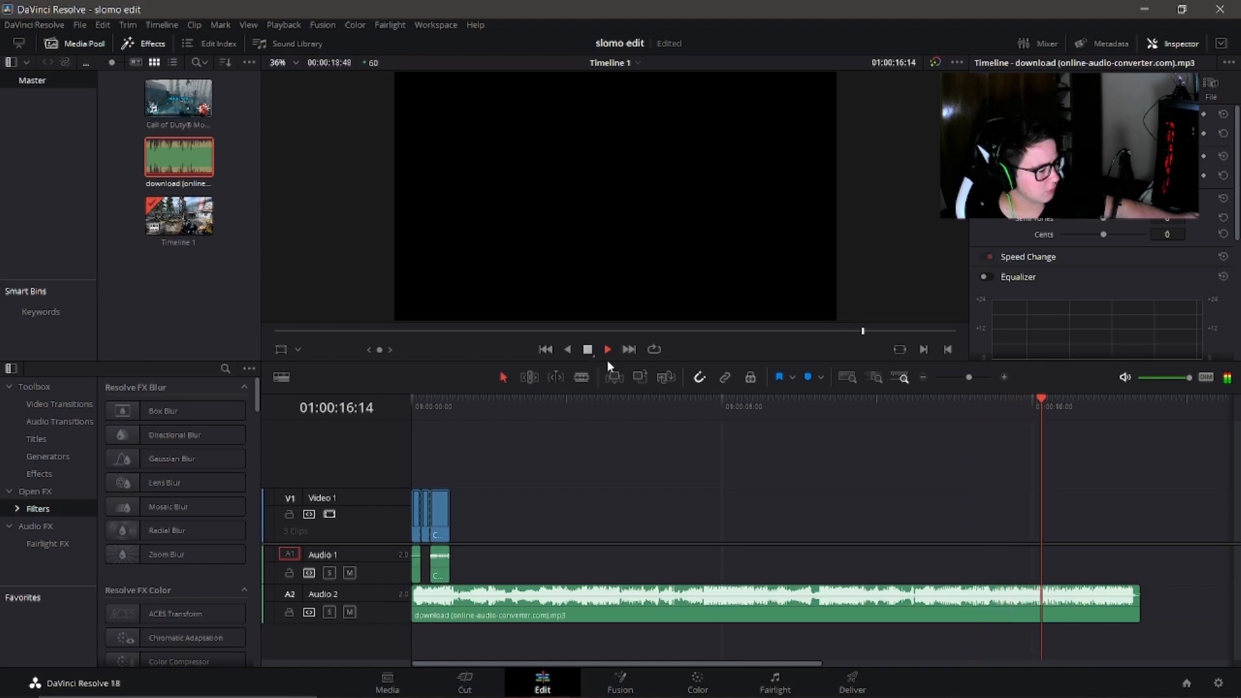
Split the music at 01:00:16:08, cut out everything before the split, and move the remaining piece about 6:46 earlier.
{"action": "left_click_drag", "start_coordinate": [1044, 399], "coordinate": [1037, 398]}
{"action": "key", "text": "ctrl+b"}
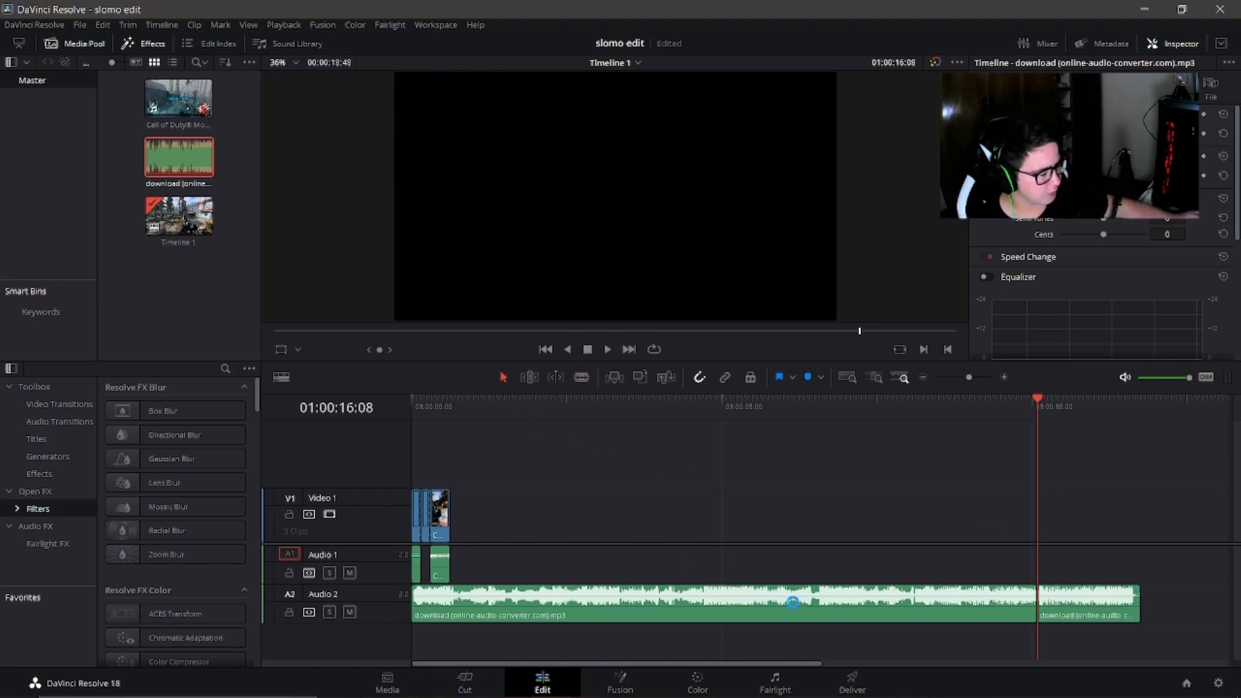
{"action": "right_click", "coordinate": [779, 605]}
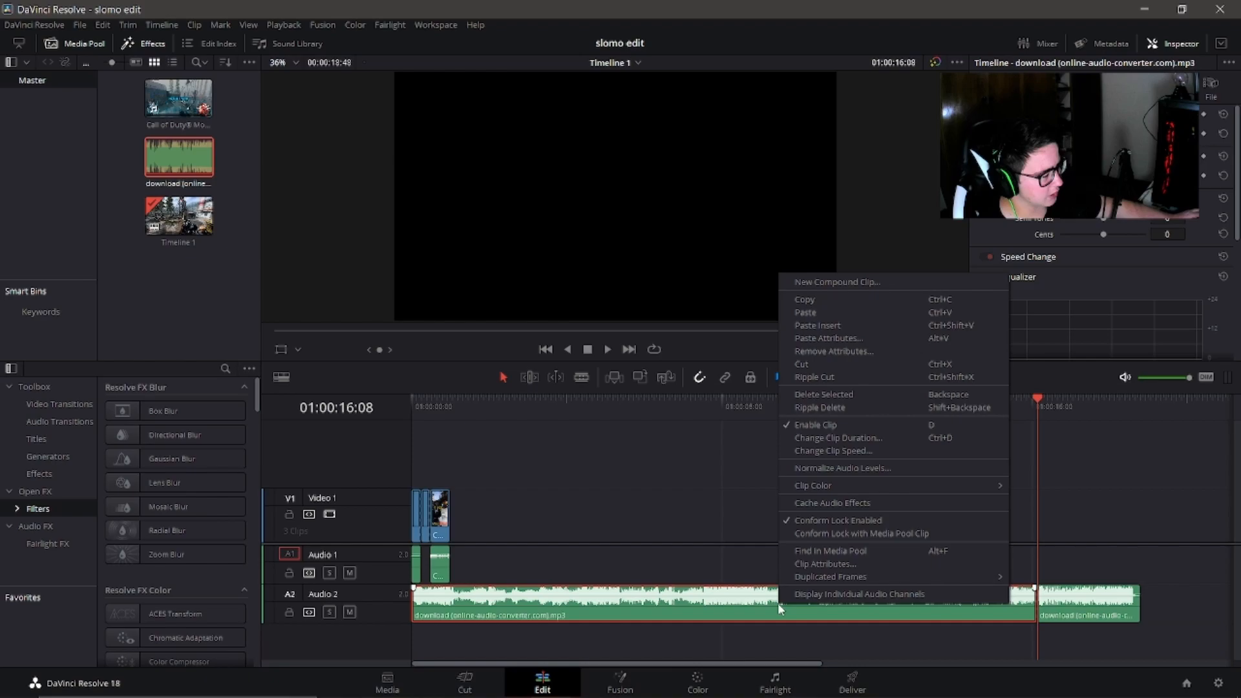
{"action": "left_click", "coordinate": [802, 364]}
{"action": "left_click_drag", "start_coordinate": [1092, 603], "coordinate": [830, 604]}
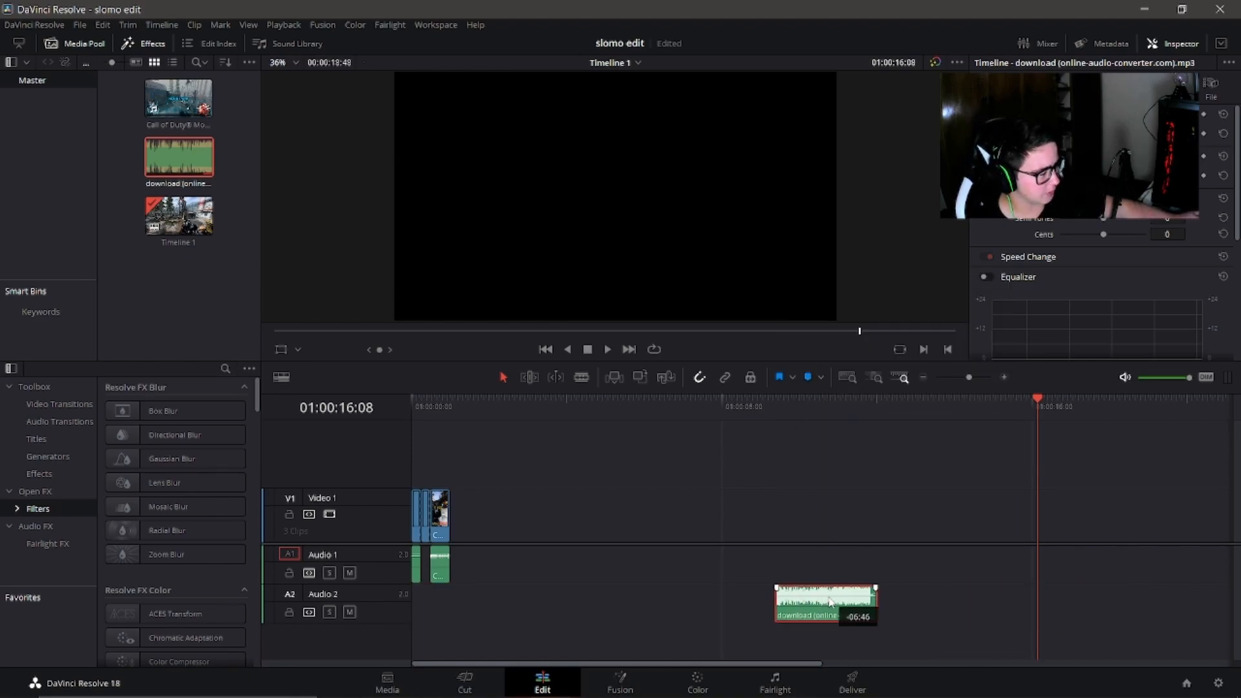
Play the short video segments from 01:00:00:15 through to their end.
{"action": "left_click", "coordinate": [420, 413]}
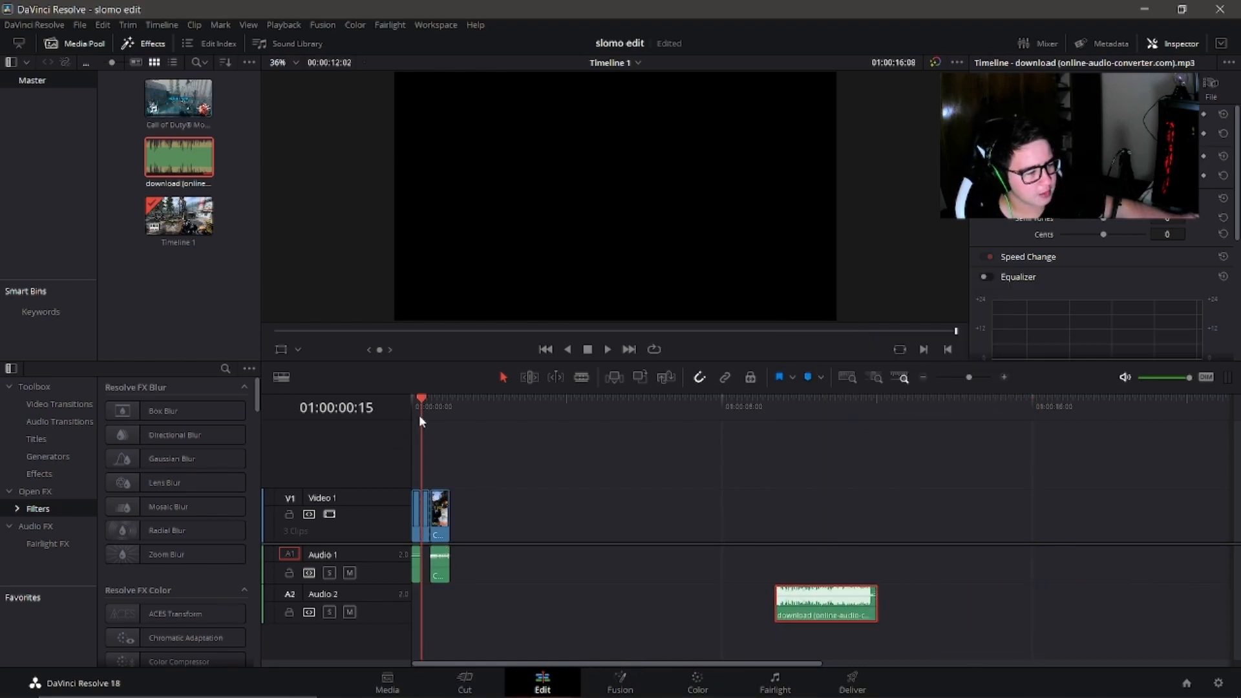
{"action": "left_click", "coordinate": [596, 349]}
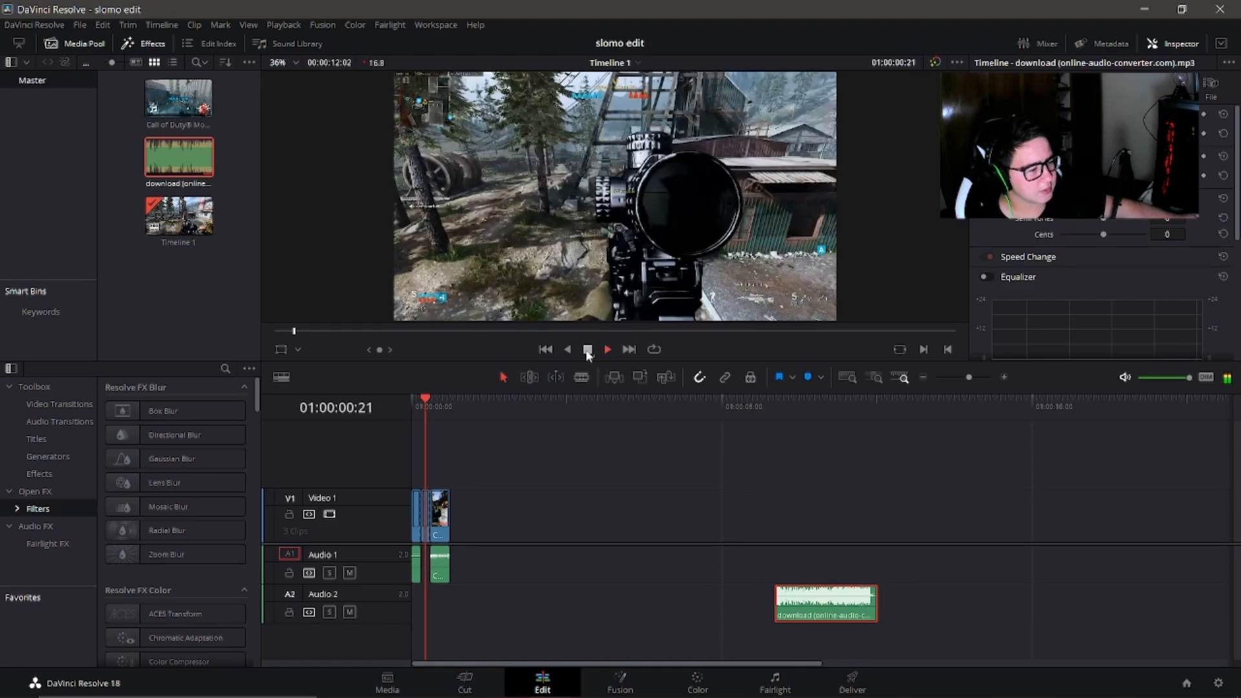
{"action": "left_click", "coordinate": [588, 349]}
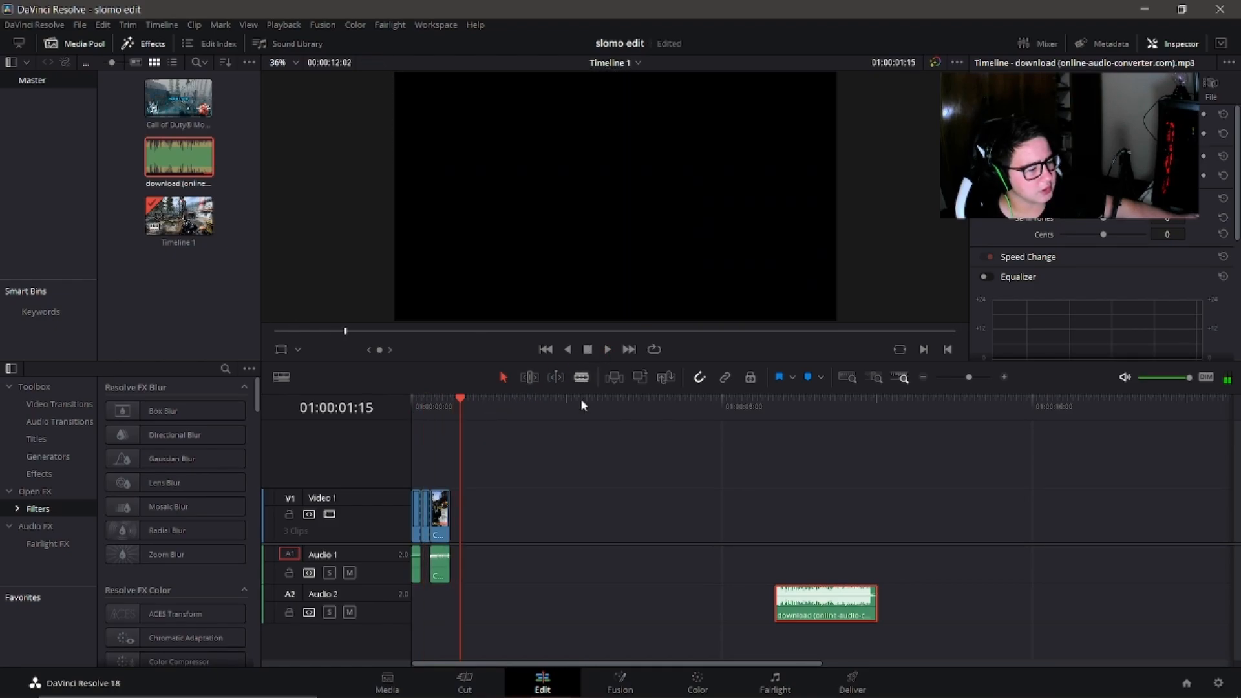
Move the last shot segment, video and audio together, from 01:00:00:29 to about the 4-second mark.
{"action": "left_click", "coordinate": [431, 415]}
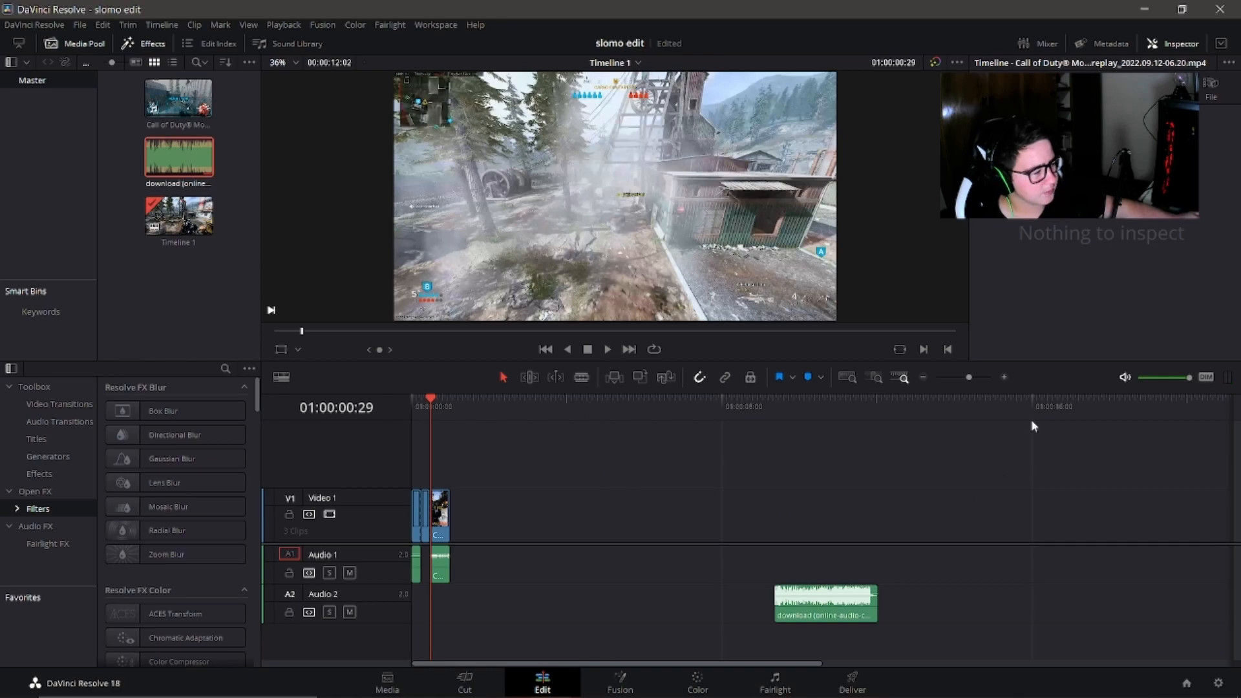
{"action": "left_click", "coordinate": [1004, 378]}
{"action": "left_click", "coordinate": [1004, 378]}
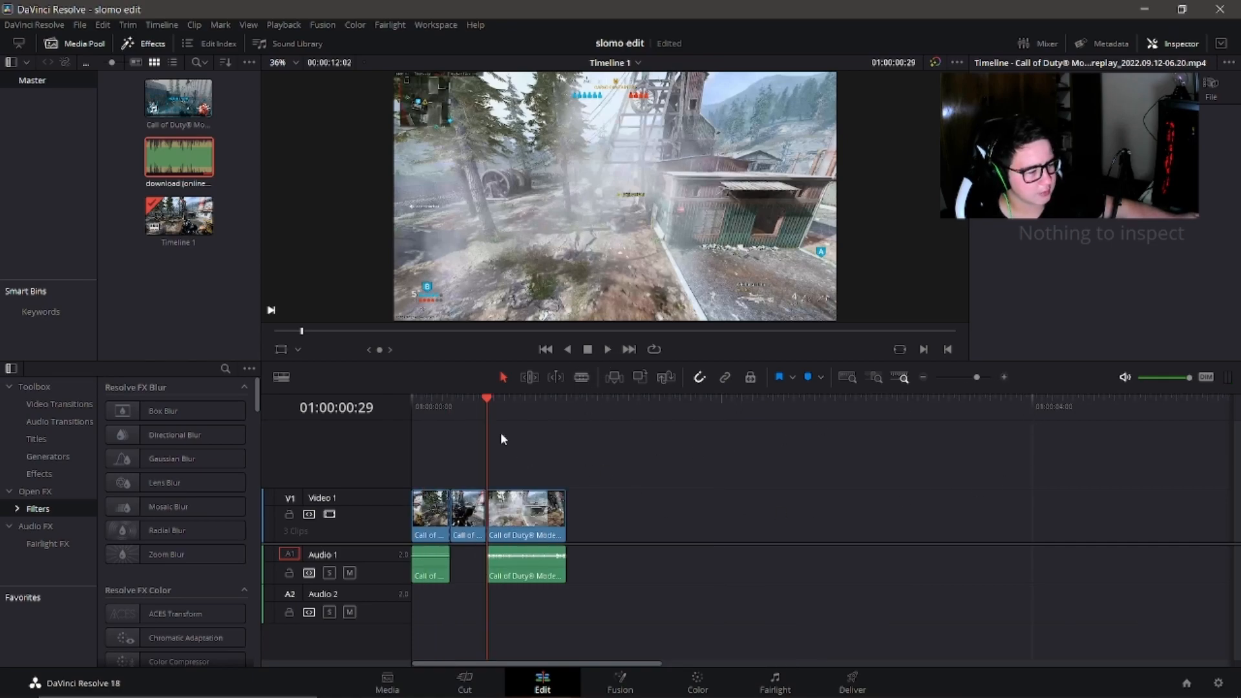
{"action": "left_click_drag", "start_coordinate": [479, 411], "coordinate": [483, 412]}
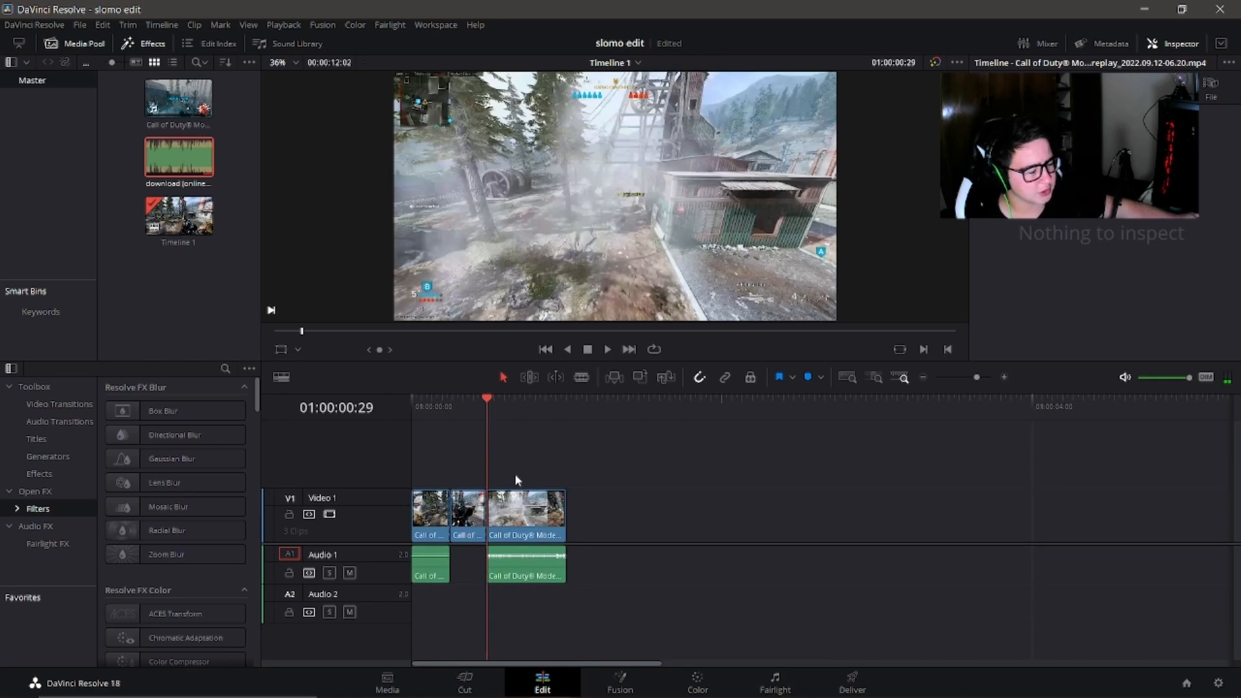
{"action": "left_click_drag", "start_coordinate": [620, 471], "coordinate": [489, 582]}
{"action": "left_click_drag", "start_coordinate": [540, 515], "coordinate": [1085, 515]}
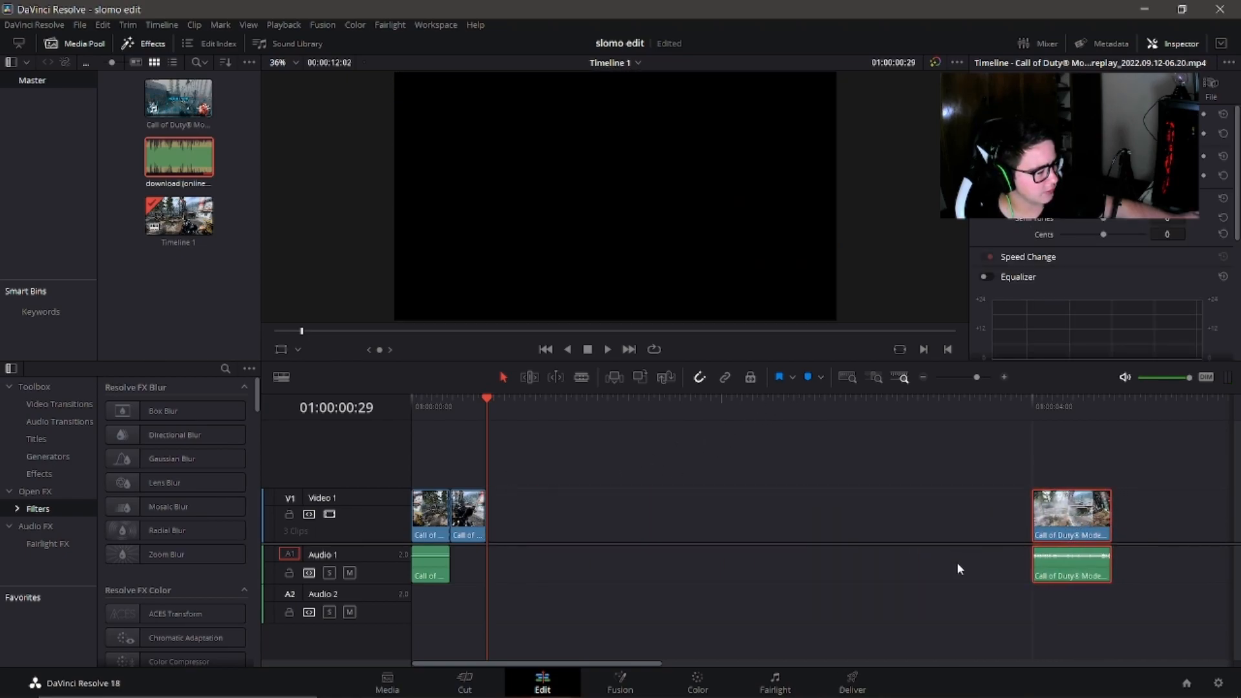
Align the start of the remaining music piece with the start of the last shot segment, and save the project.
{"action": "left_click", "coordinate": [923, 379]}
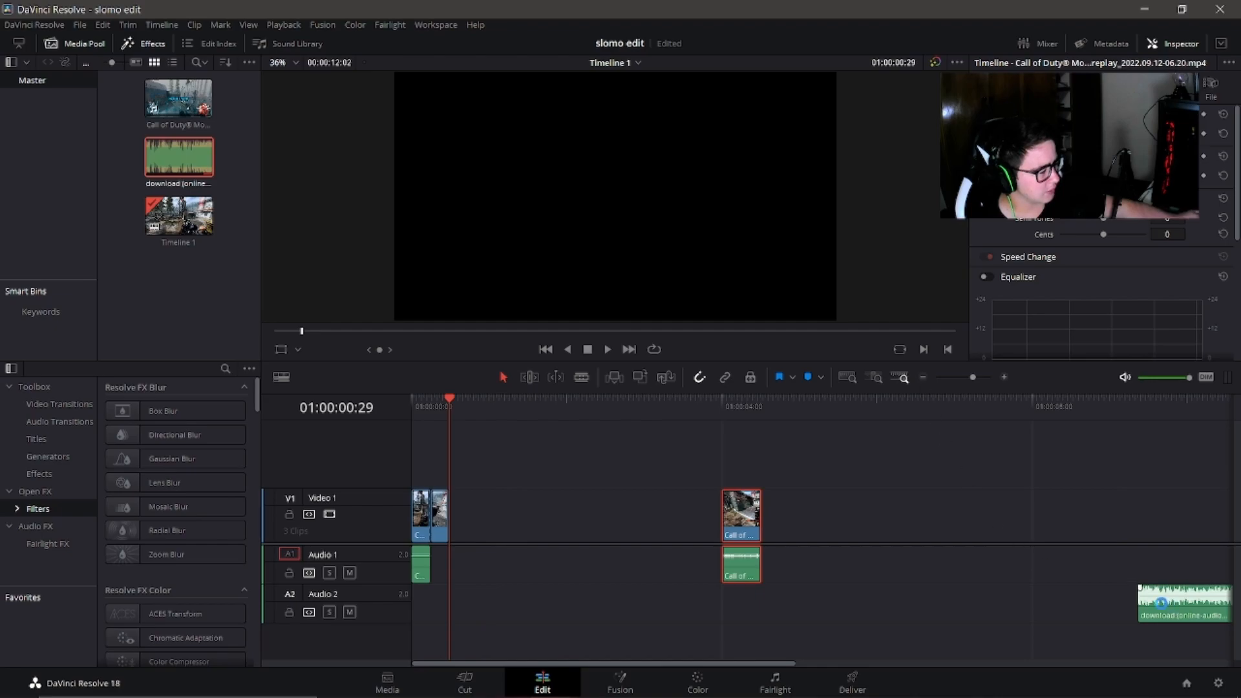
{"action": "left_click_drag", "start_coordinate": [1193, 605], "coordinate": [778, 607]}
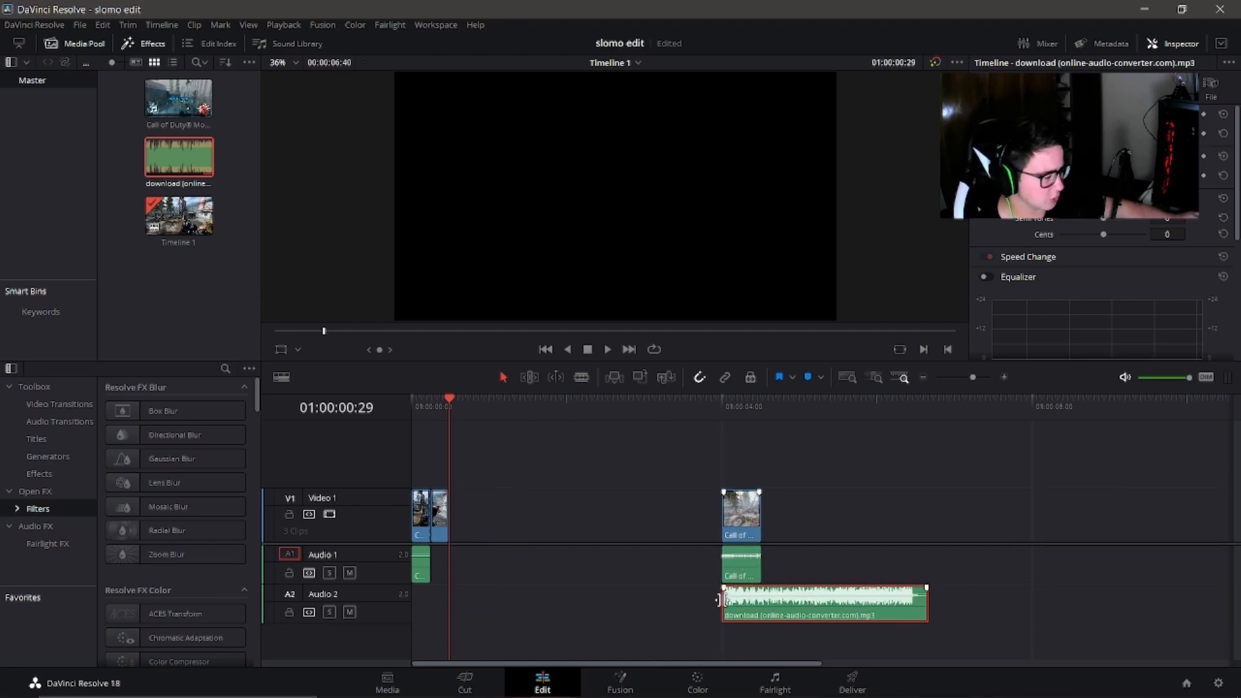
{"action": "left_click_drag", "start_coordinate": [1012, 499], "coordinate": [724, 598]}
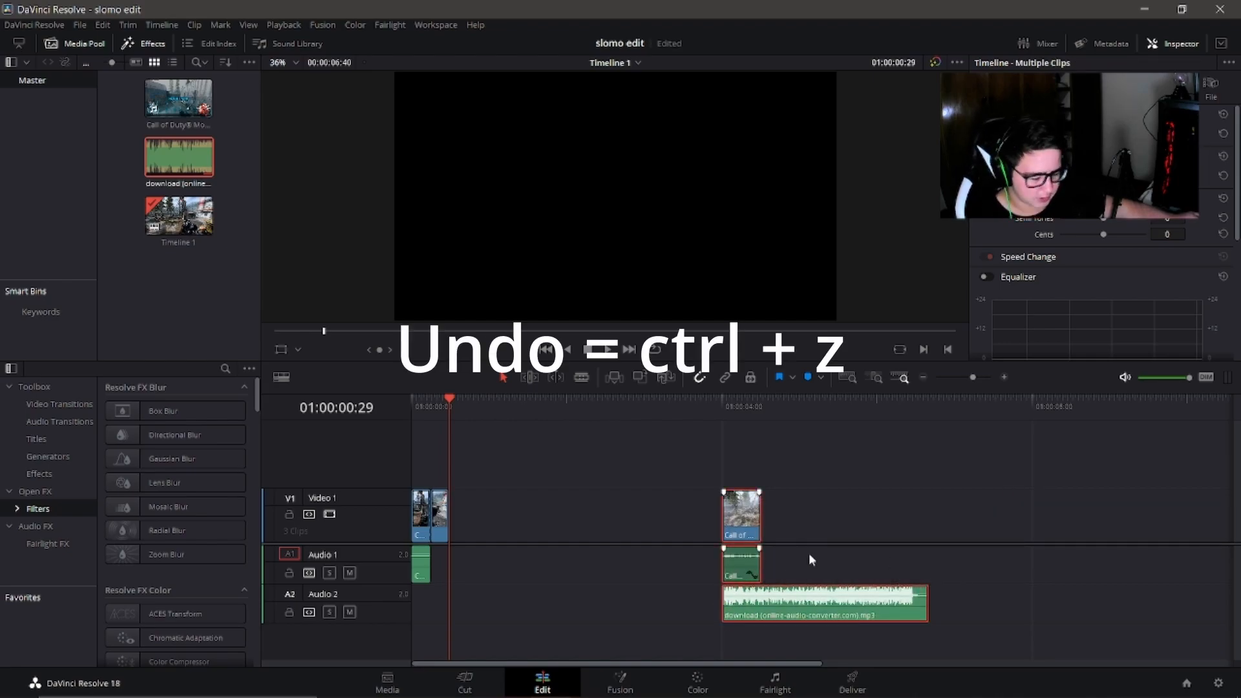
{"action": "key", "text": "ctrl+s"}
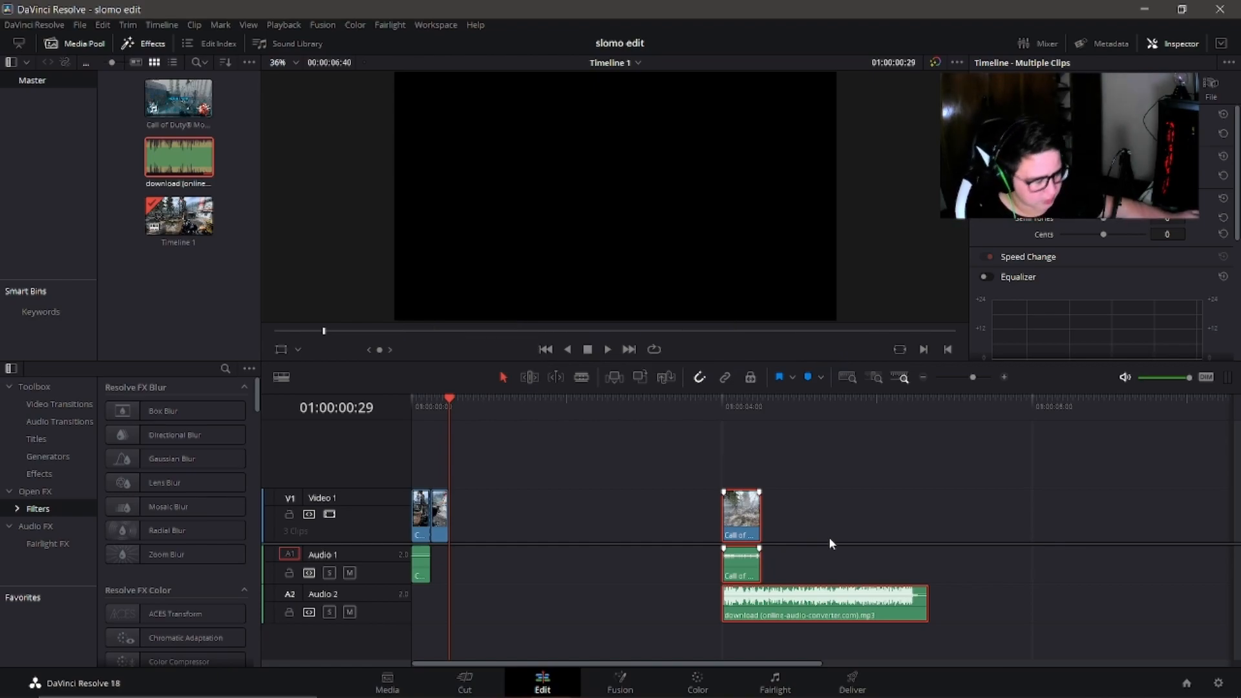
Move the last shot segment and the aligned music piece together to a point past the 16-second mark.
{"action": "left_click_drag", "start_coordinate": [1009, 496], "coordinate": [738, 601]}
{"action": "left_click_drag", "start_coordinate": [745, 518], "coordinate": [1120, 517]}
{"action": "left_click", "coordinate": [923, 377]}
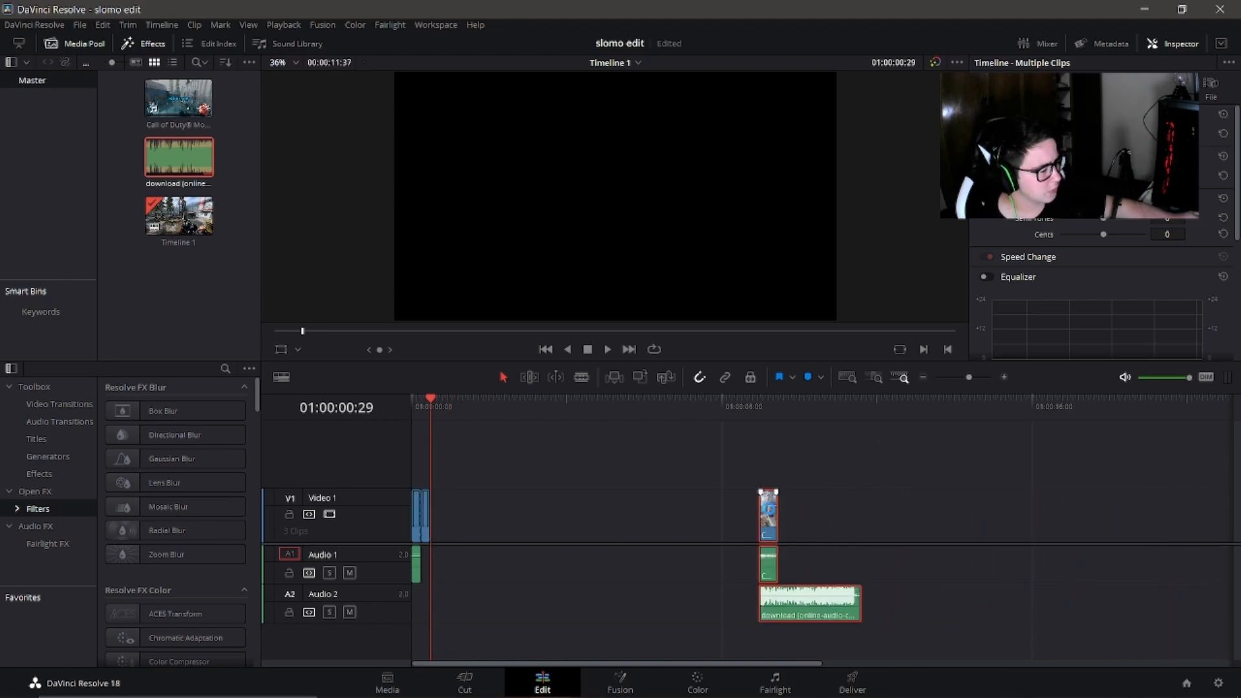
{"action": "left_click_drag", "start_coordinate": [857, 506], "coordinate": [1104, 517]}
Extend the start of the music piece backward to bring back its full removed intro.
{"action": "left_click_drag", "start_coordinate": [1088, 610], "coordinate": [1030, 605]}
{"action": "key", "text": "ctrl+z"}
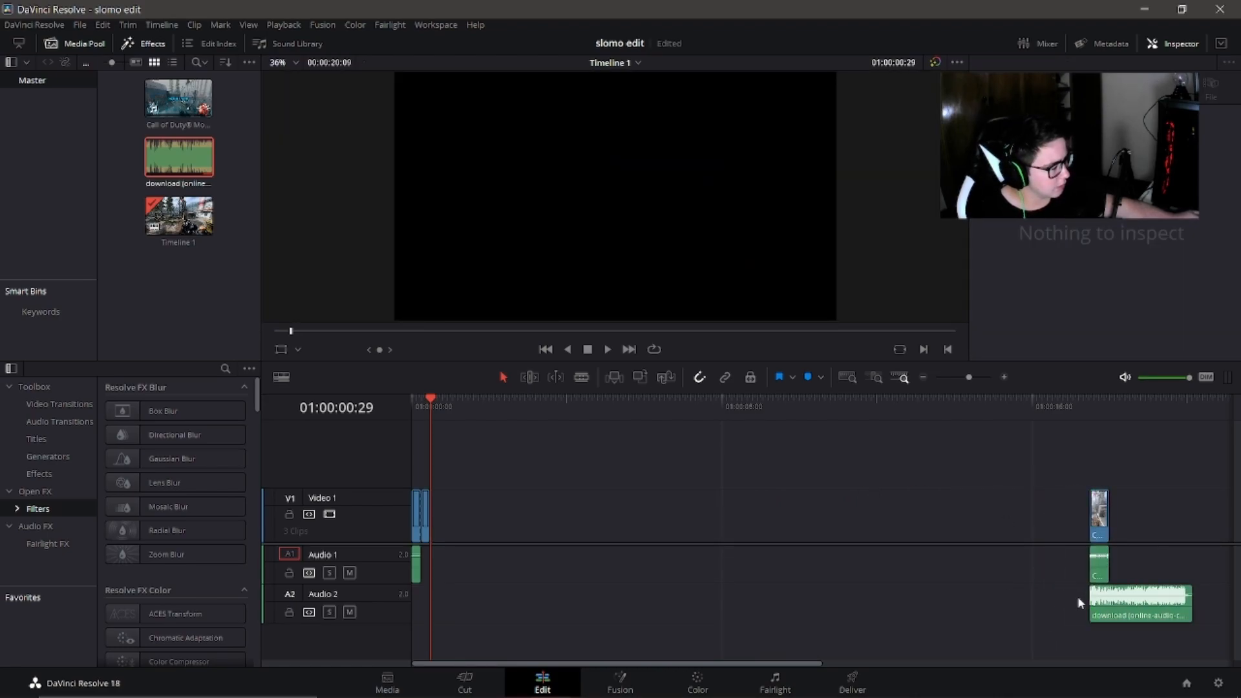
{"action": "left_click_drag", "start_coordinate": [1090, 606], "coordinate": [463, 605]}
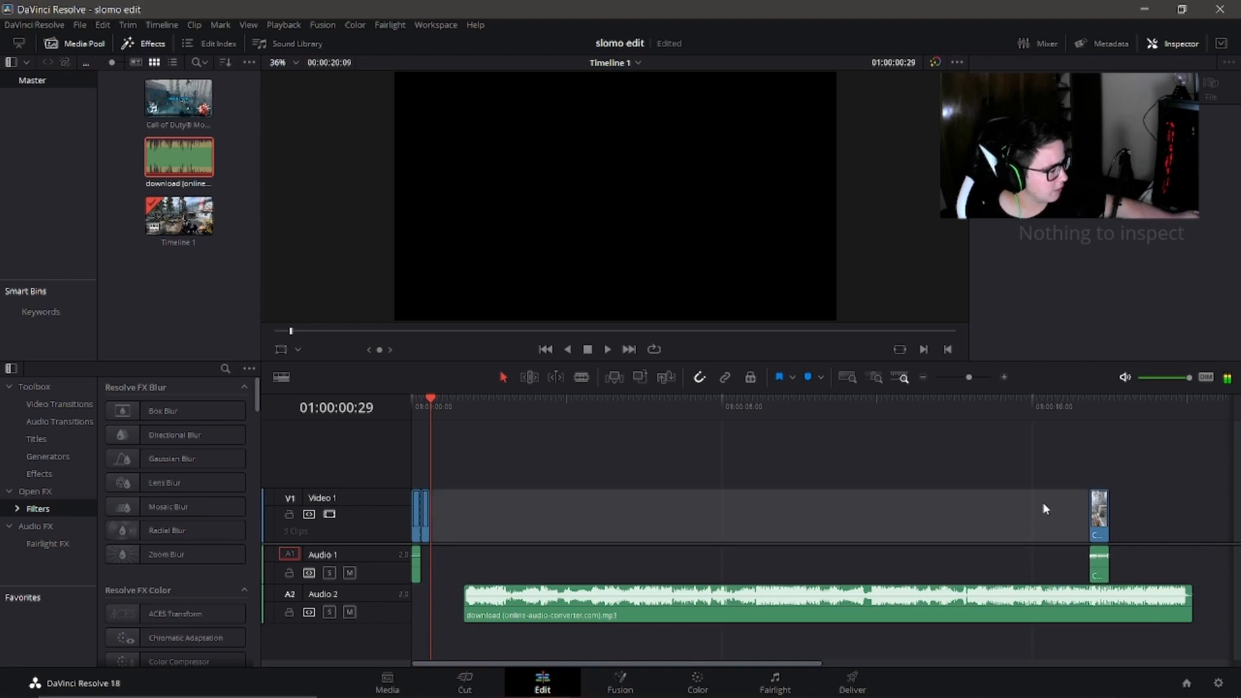
Shift the last shot segment and the music together so the music starts at the beginning of the timeline.
{"action": "left_click_drag", "start_coordinate": [1227, 512], "coordinate": [1051, 607]}
{"action": "left_click_drag", "start_coordinate": [985, 609], "coordinate": [710, 607]}
{"action": "left_click", "coordinate": [460, 482]}
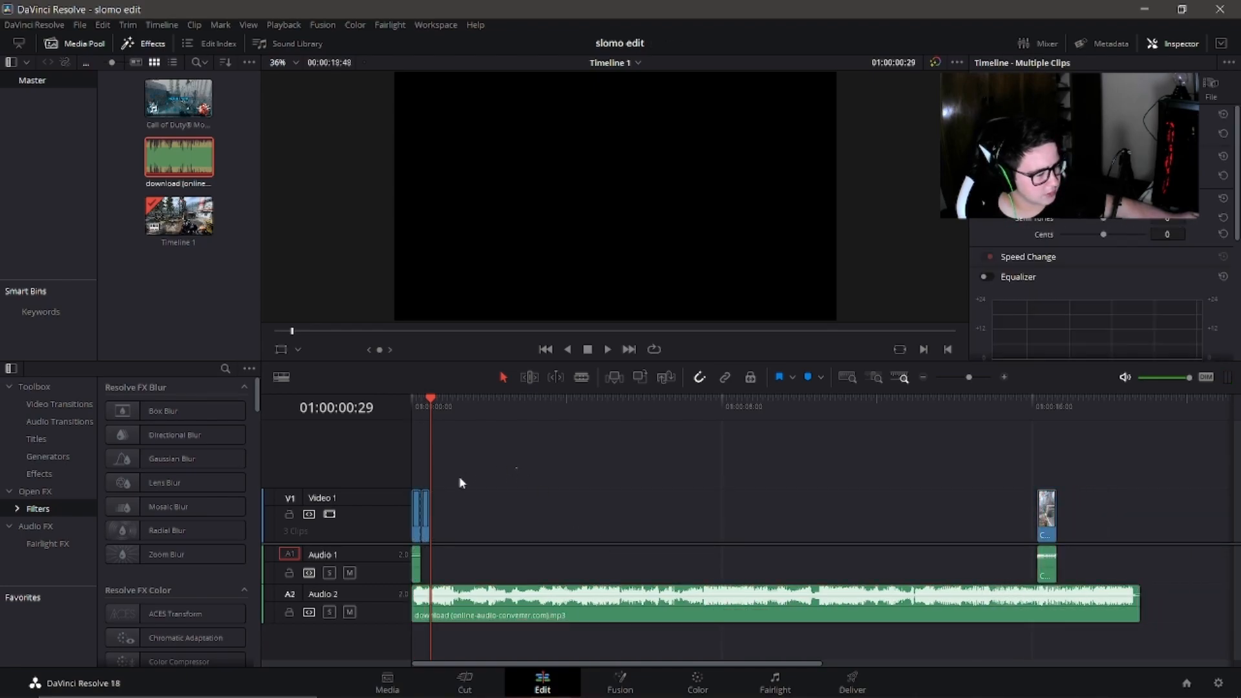
{"action": "left_click", "coordinate": [425, 514]}
{"action": "right_click", "coordinate": [427, 514]}
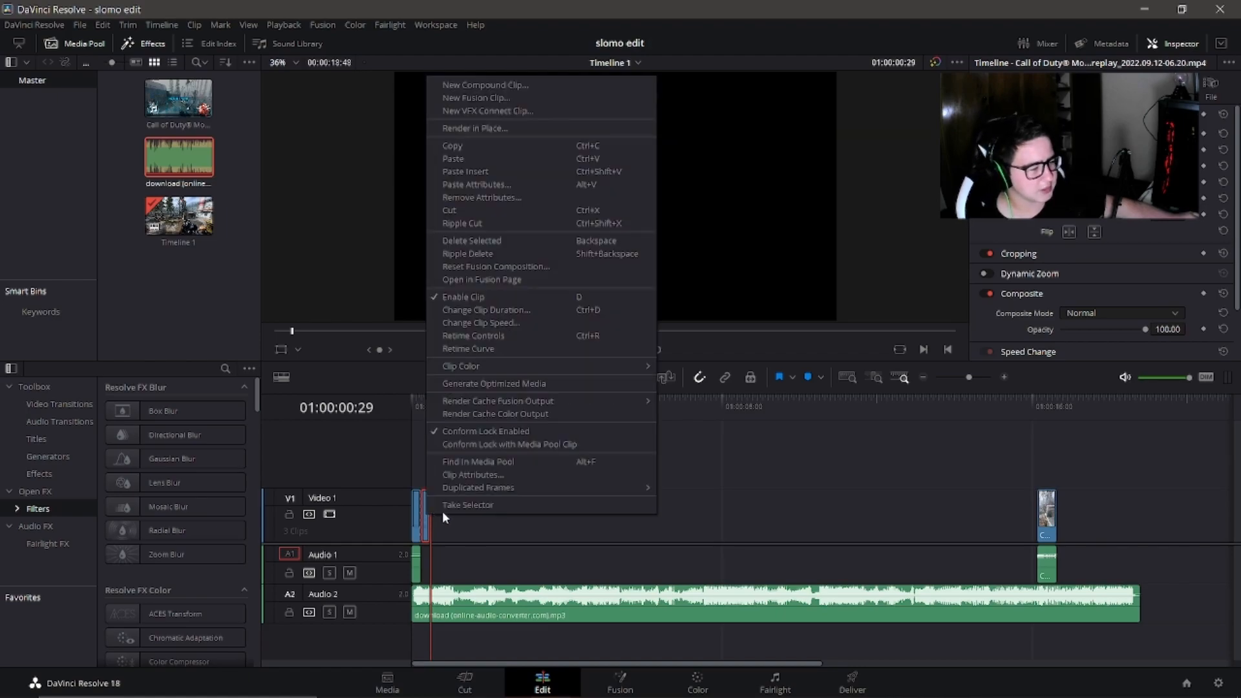
{"action": "left_click", "coordinate": [569, 522]}
Place the playhead at 01:00:16:08 and change the short middle segment's speed to 5% with Ripple Timeline enabled.
{"action": "left_click_drag", "start_coordinate": [422, 397], "coordinate": [1034, 443]}
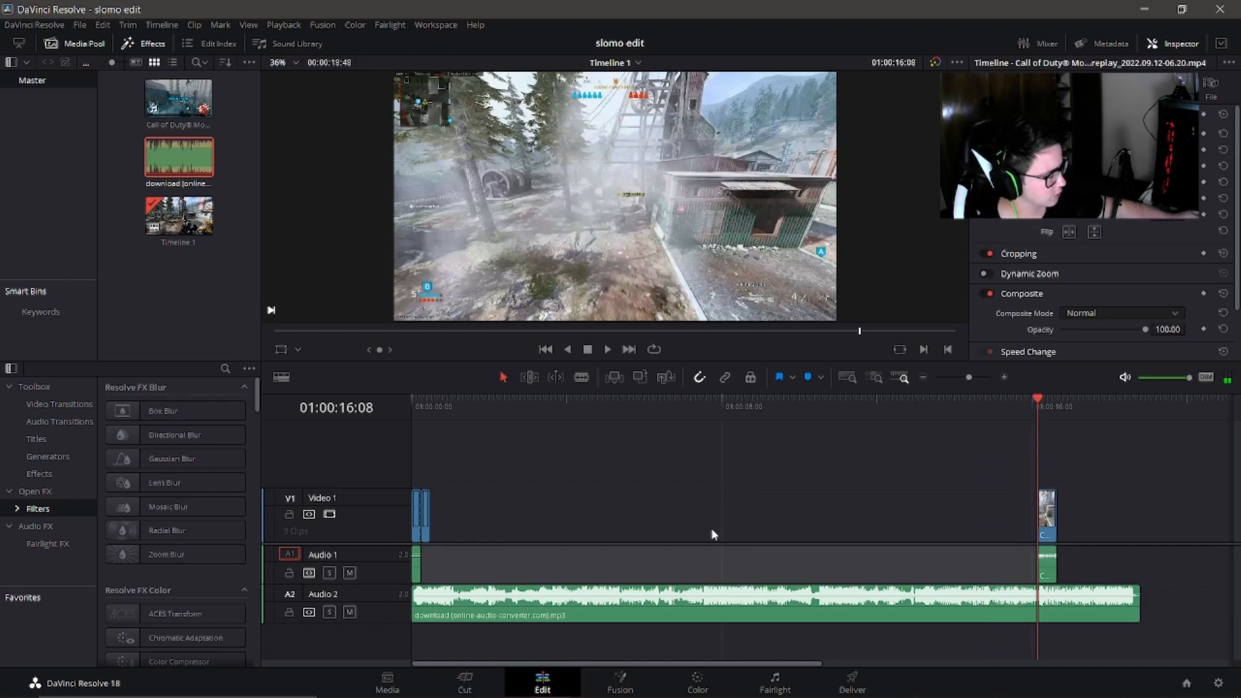
{"action": "left_click", "coordinate": [426, 513]}
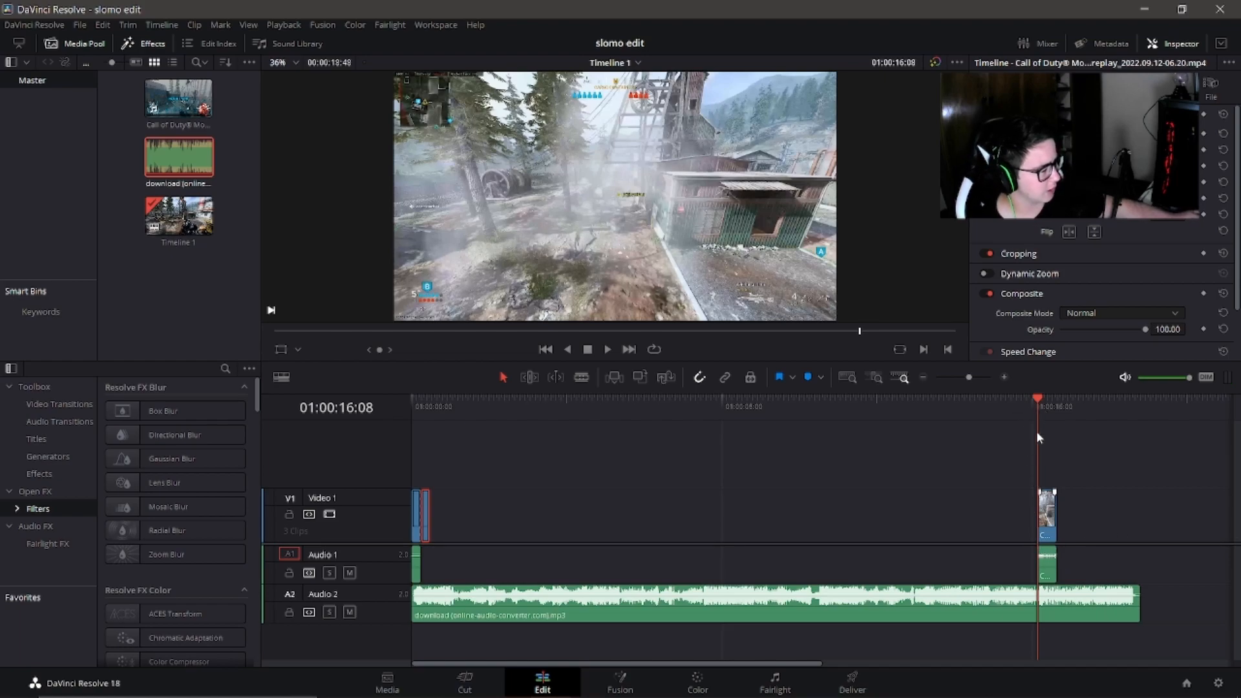
{"action": "right_click", "coordinate": [424, 504]}
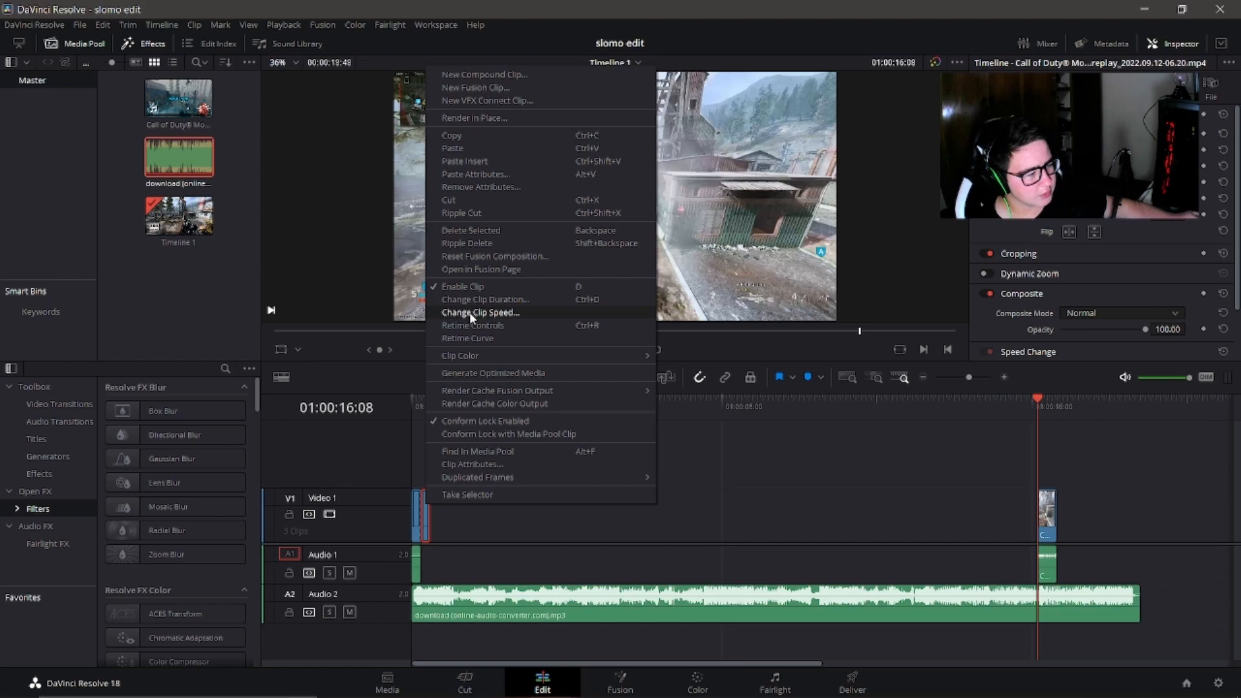
{"action": "left_click", "coordinate": [502, 312]}
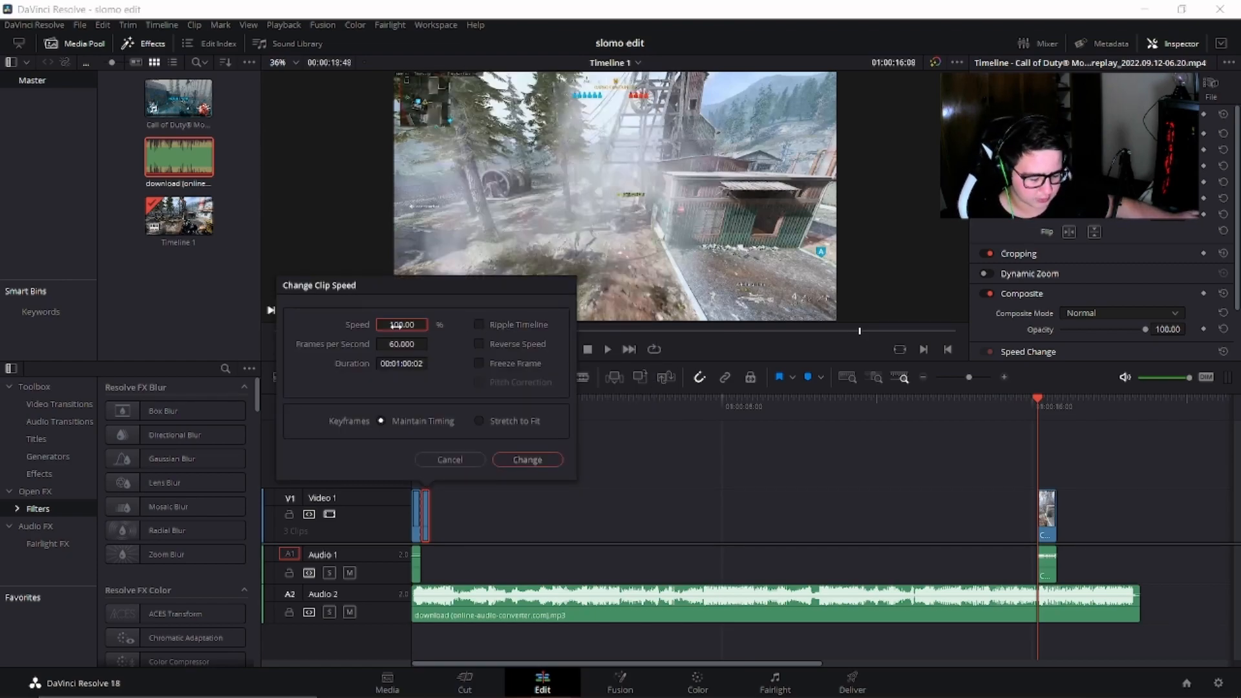
{"action": "left_click", "coordinate": [477, 323]}
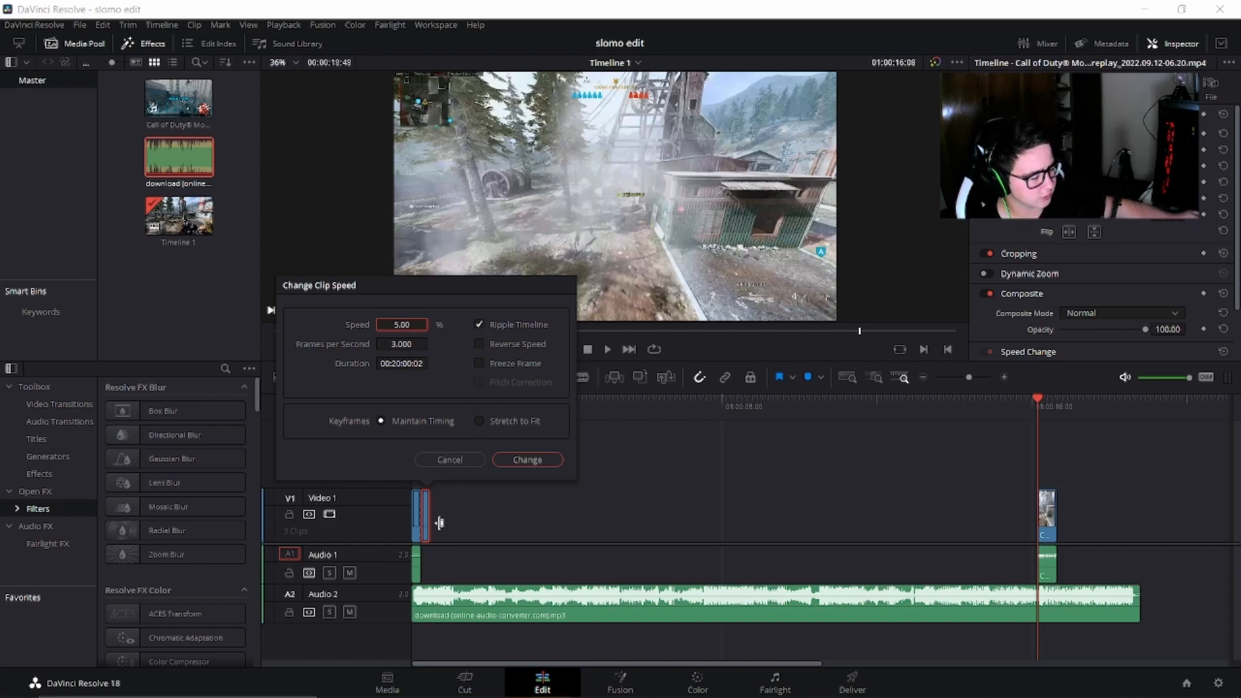
{"action": "left_click", "coordinate": [528, 459]}
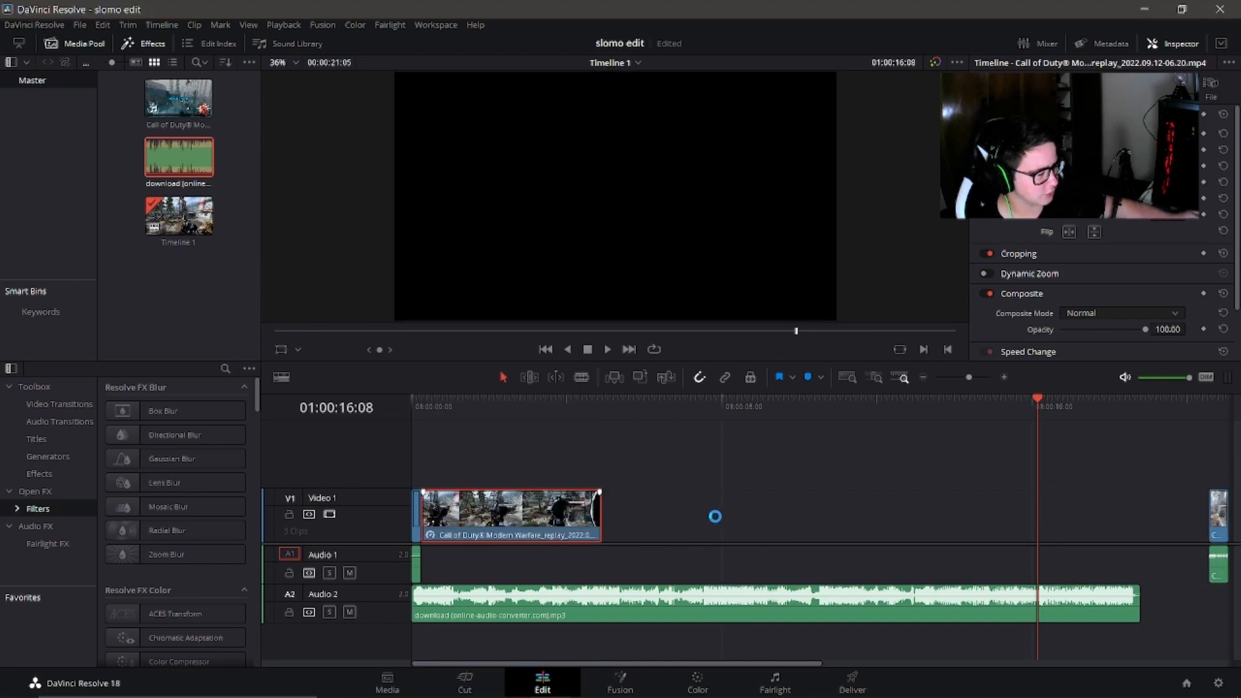
Reduce the middle segment's speed further with Ripple Timeline on, and move it to end at 01:00:16:08.
{"action": "right_click", "coordinate": [487, 520]}
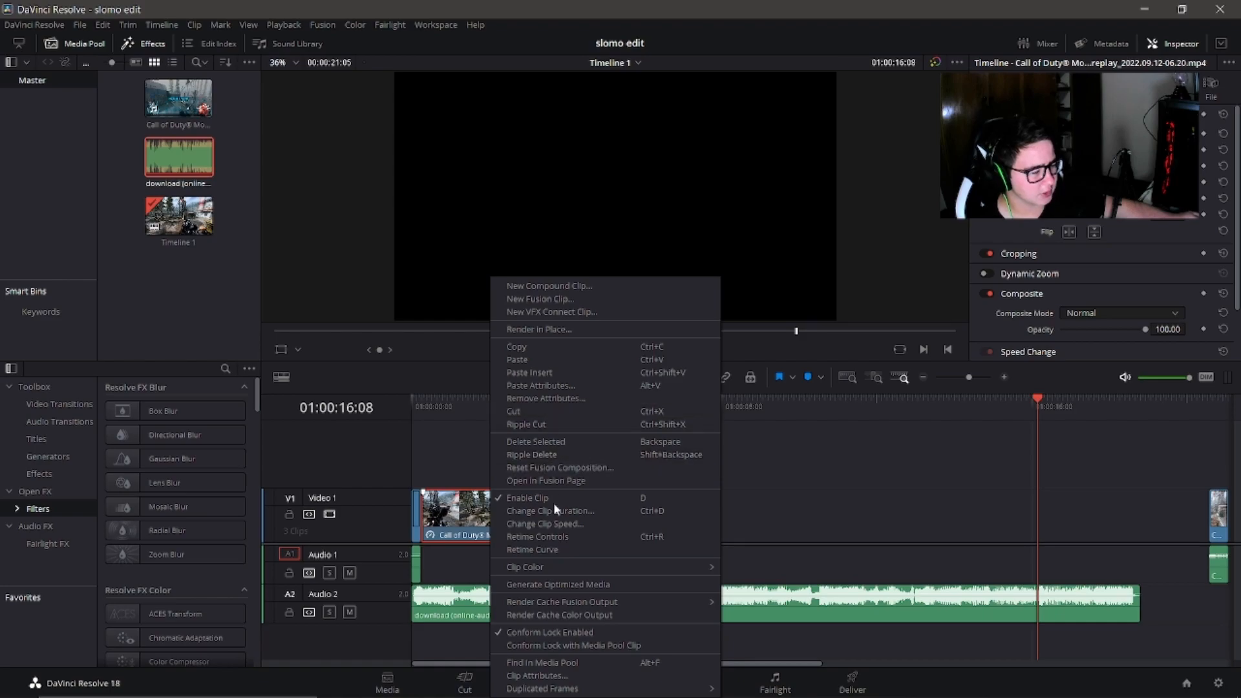
{"action": "left_click", "coordinate": [553, 525]}
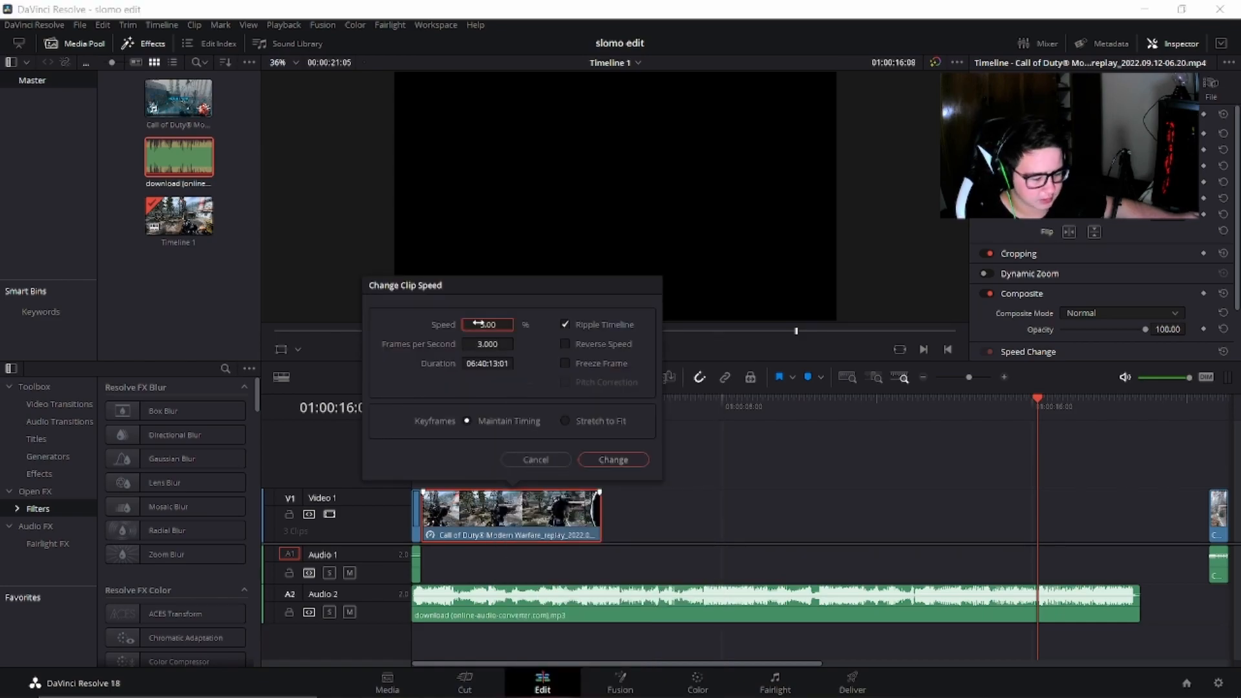
{"action": "left_click", "coordinate": [614, 458]}
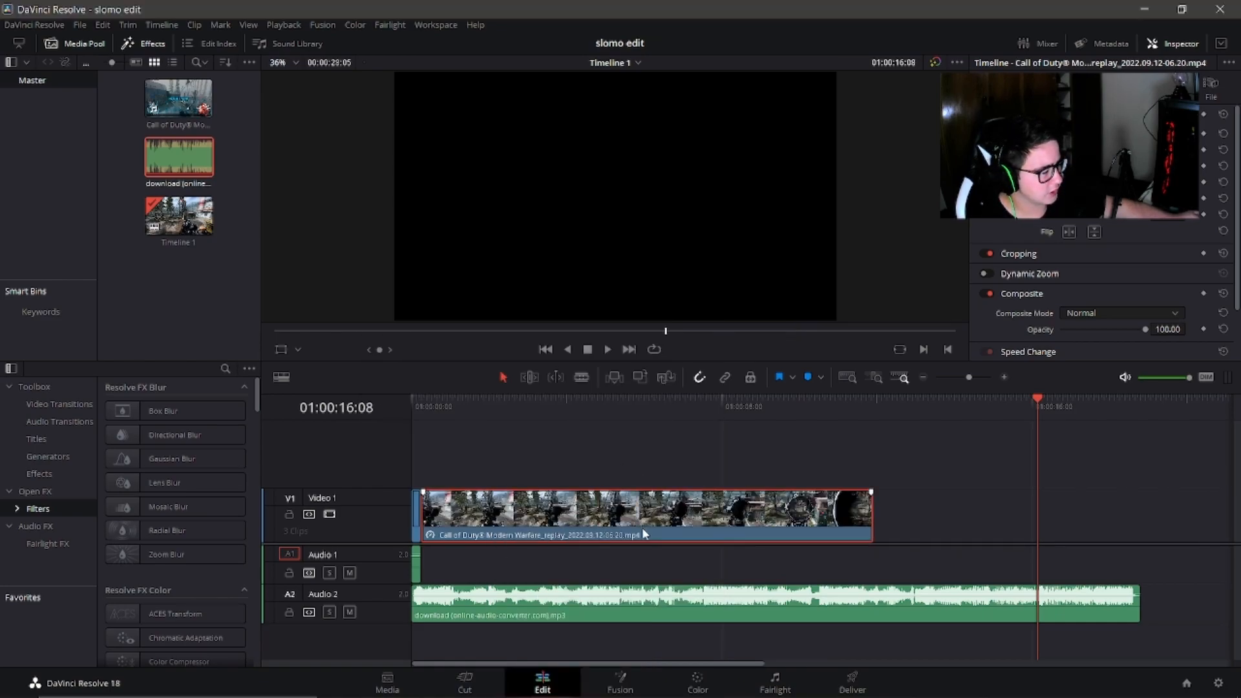
{"action": "left_click_drag", "start_coordinate": [598, 519], "coordinate": [789, 516]}
Play the sequence from 01:00:03:39 and move the short first segment with its audio against the start of the slowed segment.
{"action": "left_click", "coordinate": [582, 418]}
{"action": "left_click_drag", "start_coordinate": [581, 405], "coordinate": [566, 388]}
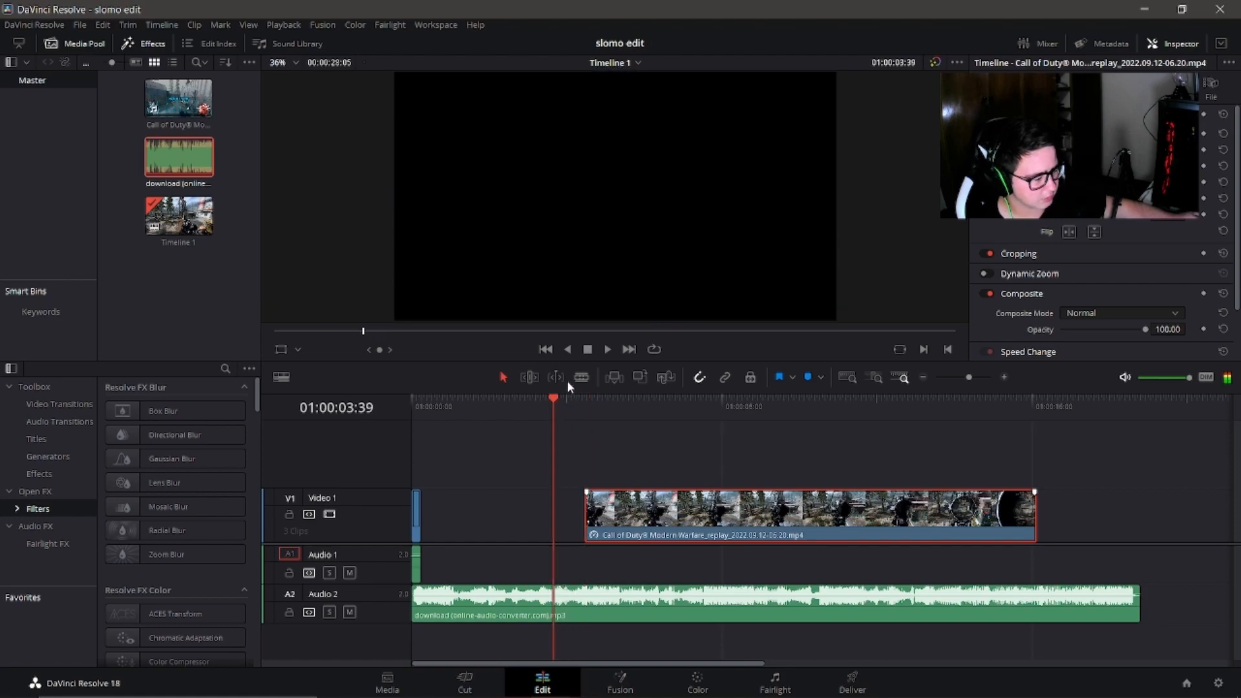
{"action": "left_click", "coordinate": [610, 349]}
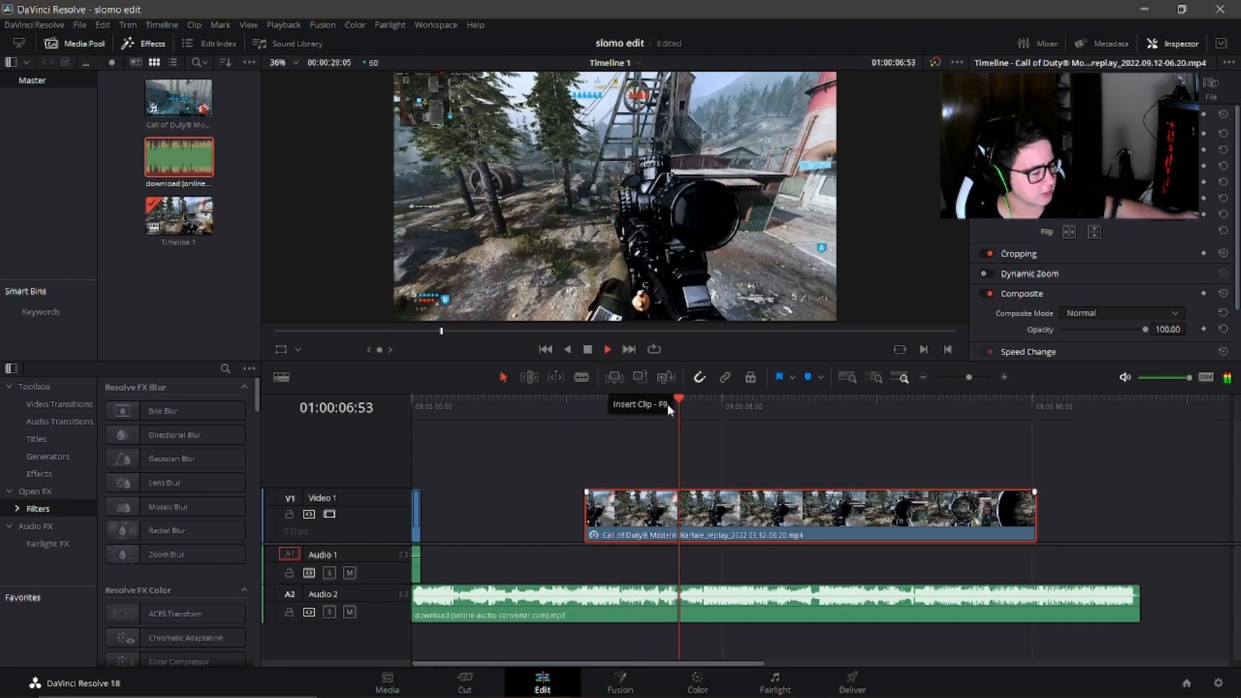
{"action": "left_click", "coordinate": [588, 350]}
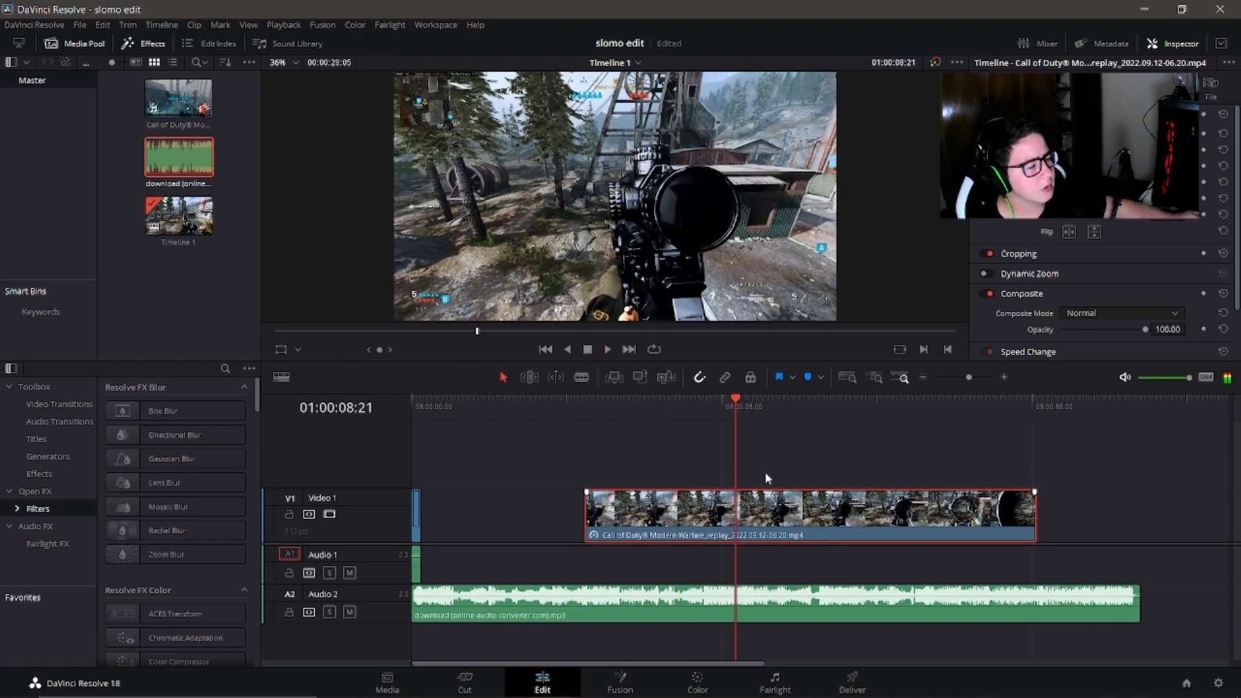
{"action": "left_click_drag", "start_coordinate": [419, 517], "coordinate": [574, 512]}
{"action": "left_click", "coordinate": [417, 568]}
{"action": "left_click_drag", "start_coordinate": [417, 567], "coordinate": [583, 568]}
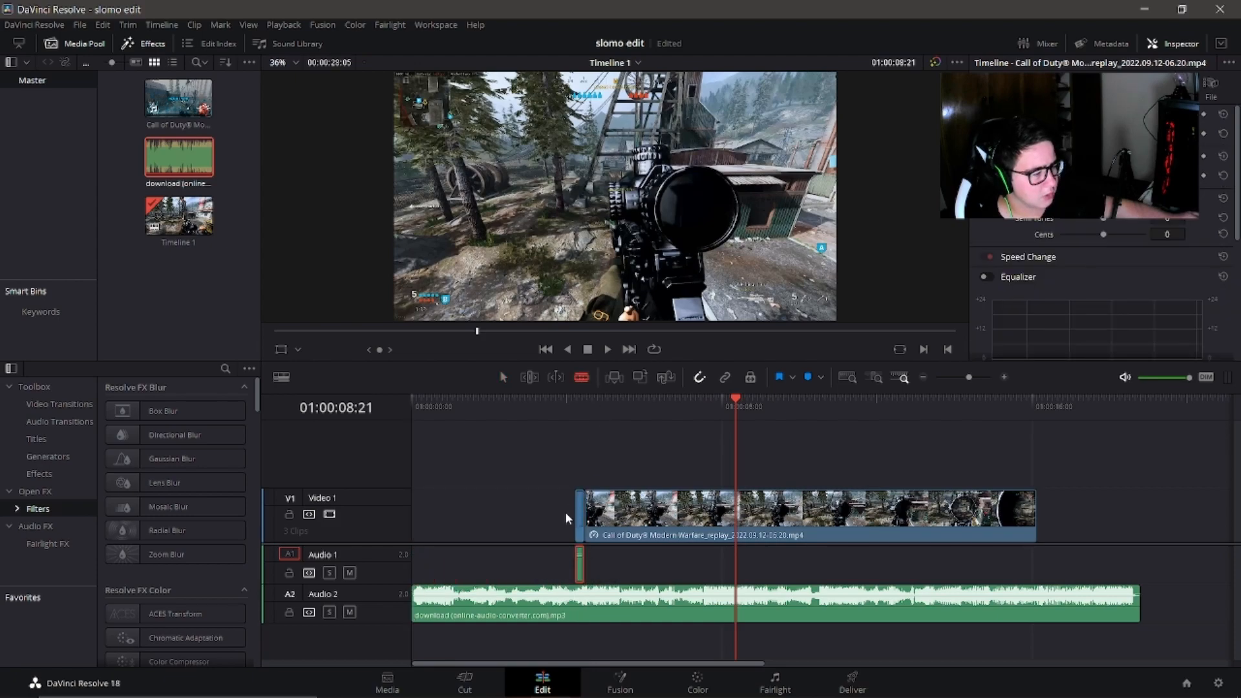
Split the music at the start of the first video segment and delete the portion before the cut.
{"action": "left_click", "coordinate": [575, 585]}
{"action": "key", "text": "a"}
{"action": "right_click", "coordinate": [506, 601]}
{"action": "left_click", "coordinate": [543, 452]}
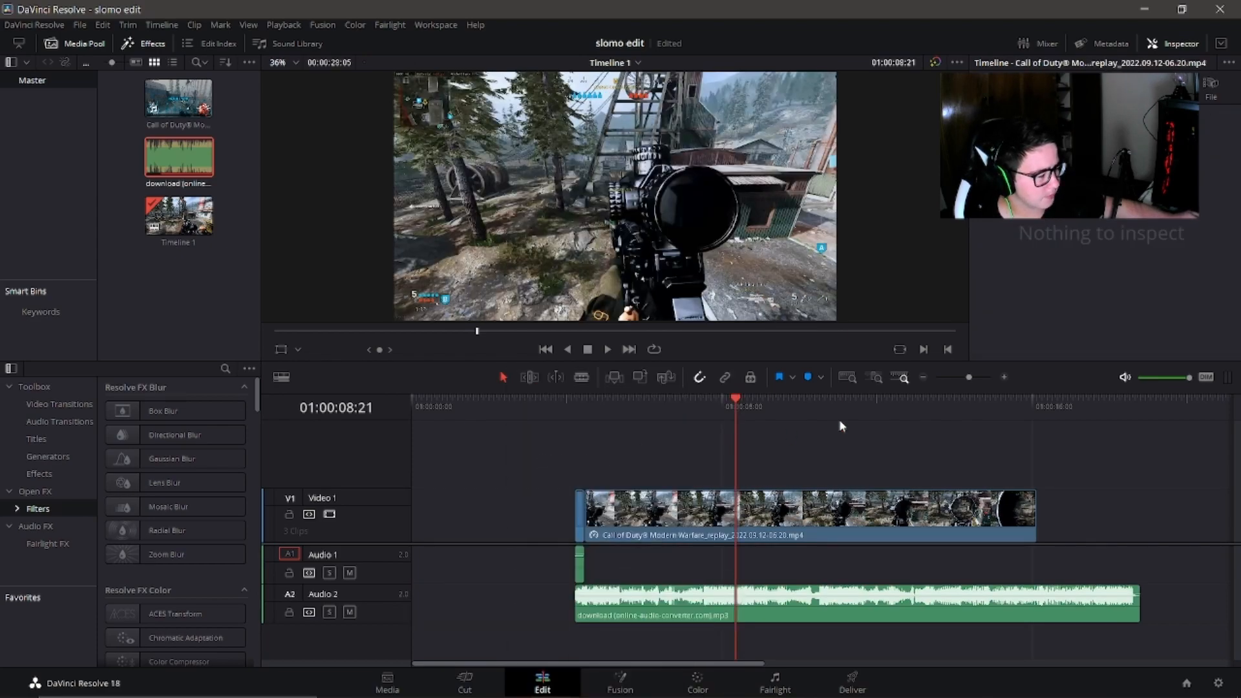
Move the last shot segment and its audio against the end of the slowed segment.
{"action": "left_click", "coordinate": [923, 377]}
{"action": "left_click", "coordinate": [923, 378]}
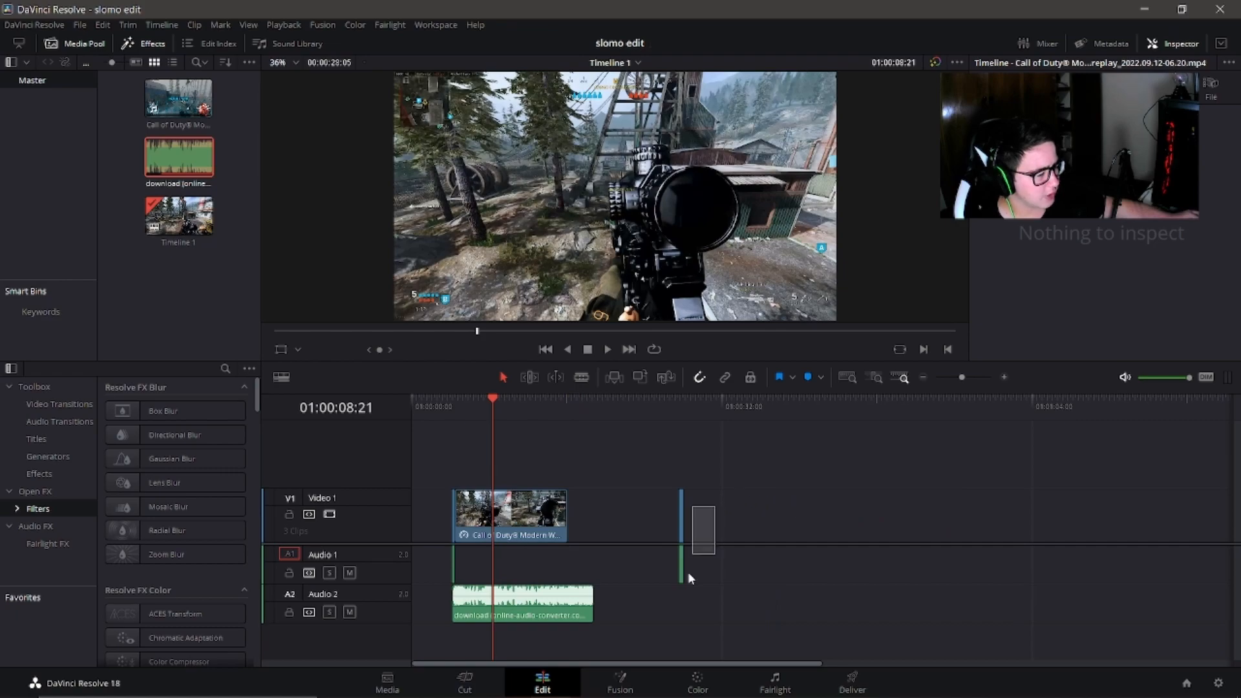
{"action": "left_click_drag", "start_coordinate": [683, 583], "coordinate": [579, 534]}
{"action": "left_click", "coordinate": [623, 512]}
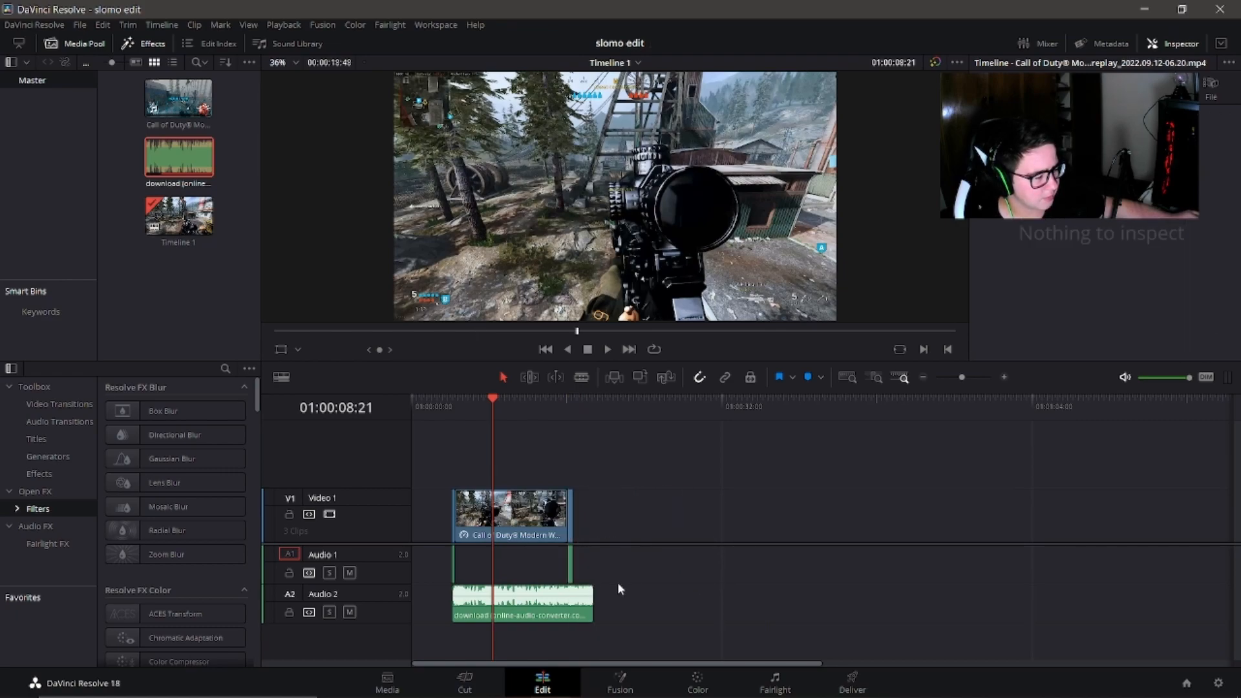
Set the slowed segment's Retime Process to Optical Flow.
{"action": "left_click", "coordinate": [512, 520]}
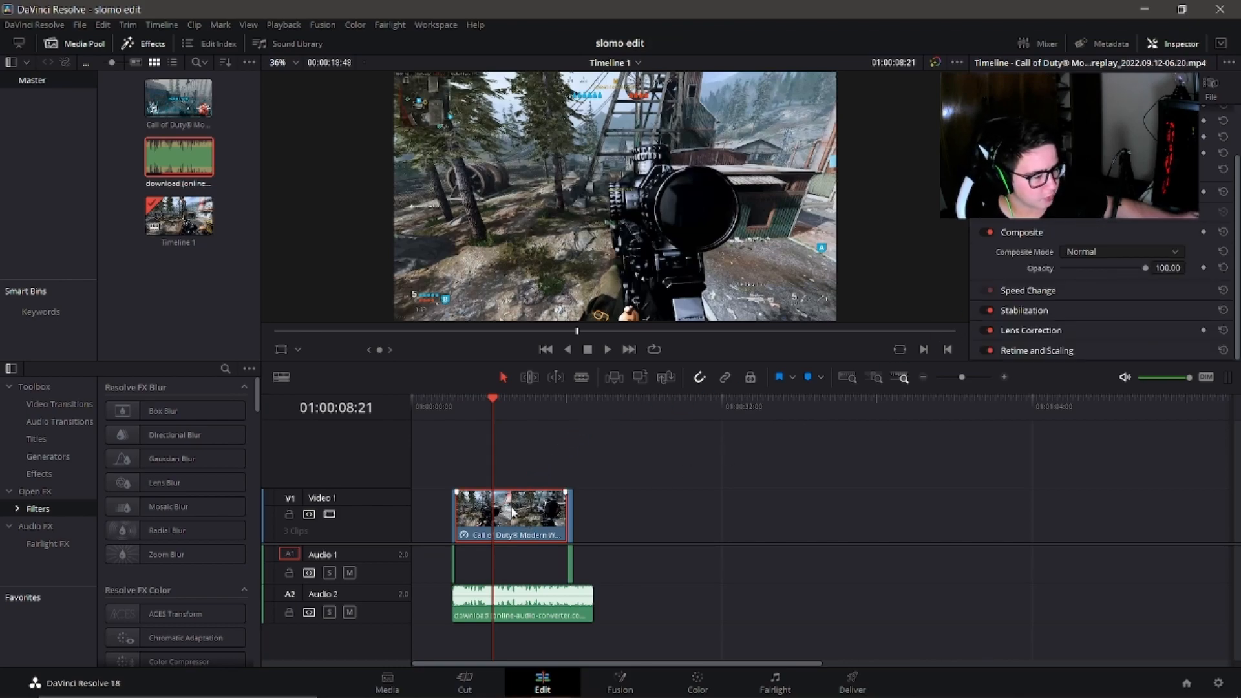
{"action": "left_click", "coordinate": [1036, 350]}
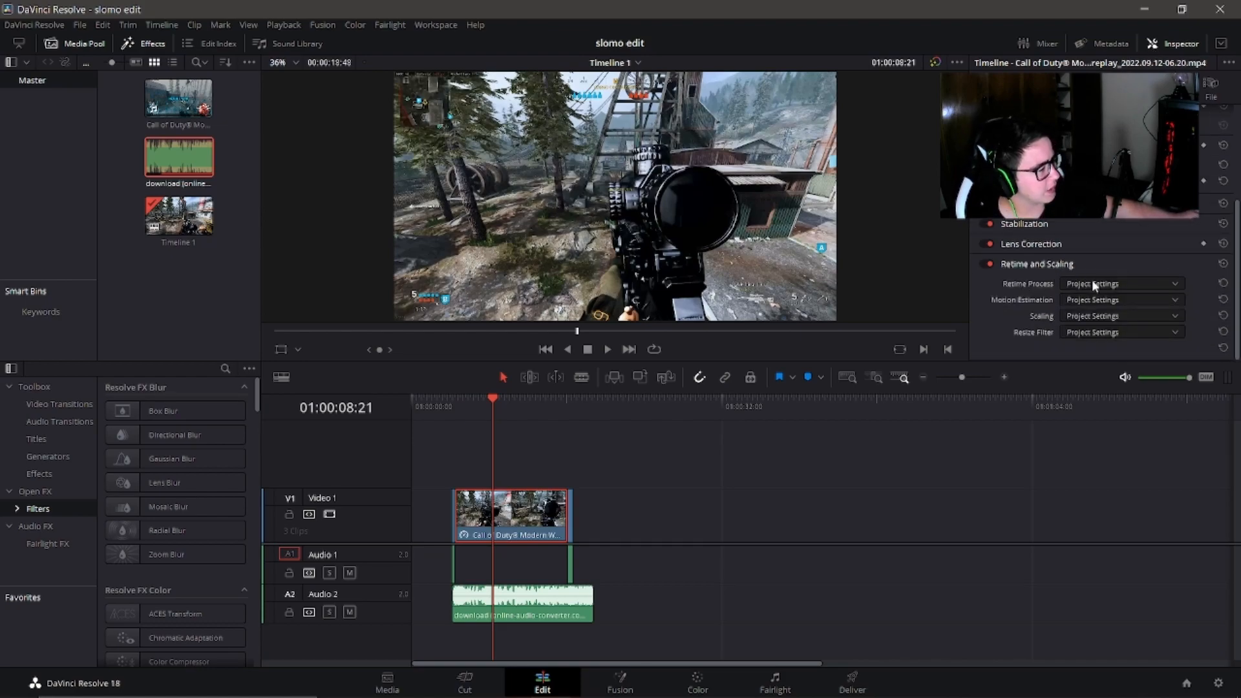
{"action": "left_click", "coordinate": [1075, 285]}
{"action": "left_click", "coordinate": [1104, 344]}
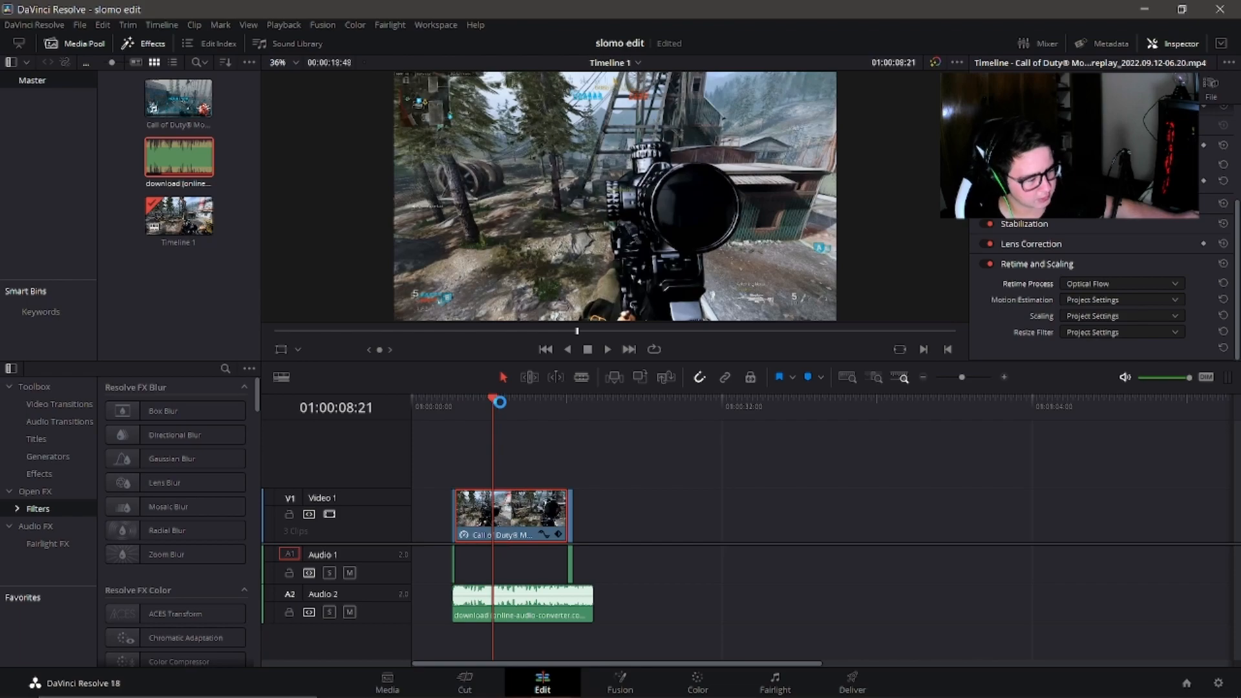
Shift all video segments and the music together so they start at the beginning of the timeline.
{"action": "left_click_drag", "start_coordinate": [495, 403], "coordinate": [449, 405]}
{"action": "left_click", "coordinate": [615, 504]}
{"action": "left_click_drag", "start_coordinate": [615, 506], "coordinate": [517, 617]}
{"action": "left_click_drag", "start_coordinate": [718, 515], "coordinate": [392, 617]}
{"action": "left_click_drag", "start_coordinate": [517, 611], "coordinate": [476, 612]}
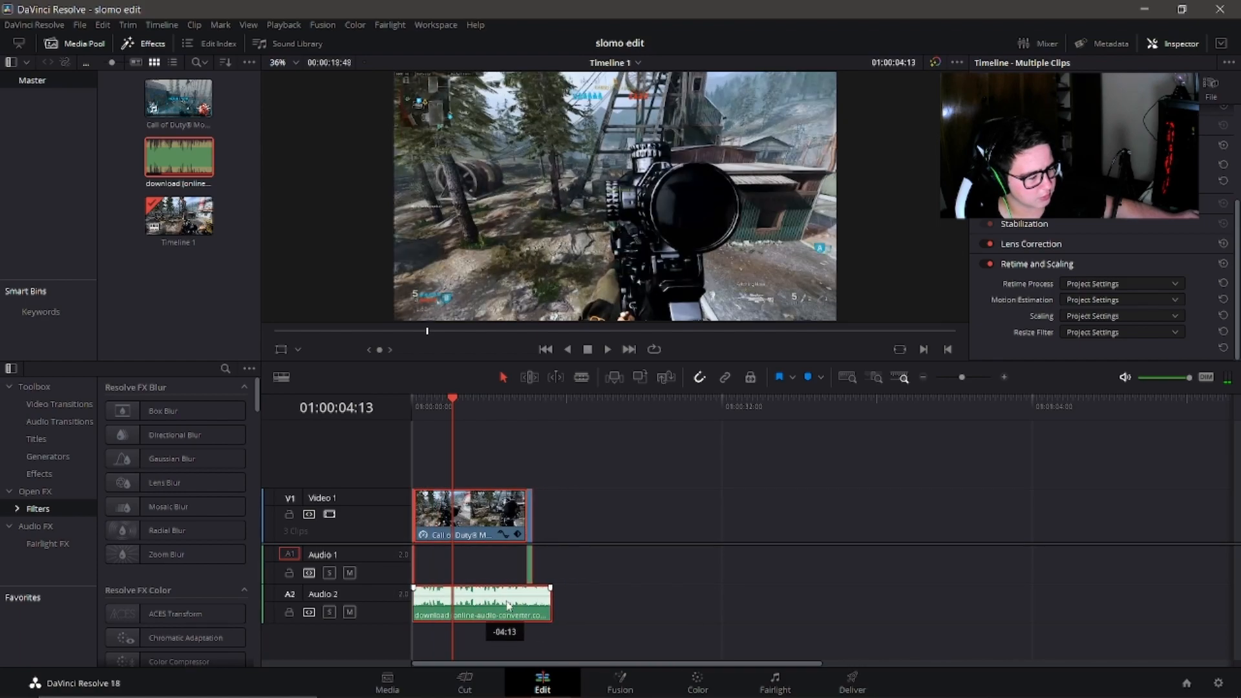
Play the edit from the start and split the last segment's video at 01:00:12:15.
{"action": "key", "text": "space"}
{"action": "key", "text": "Home"}
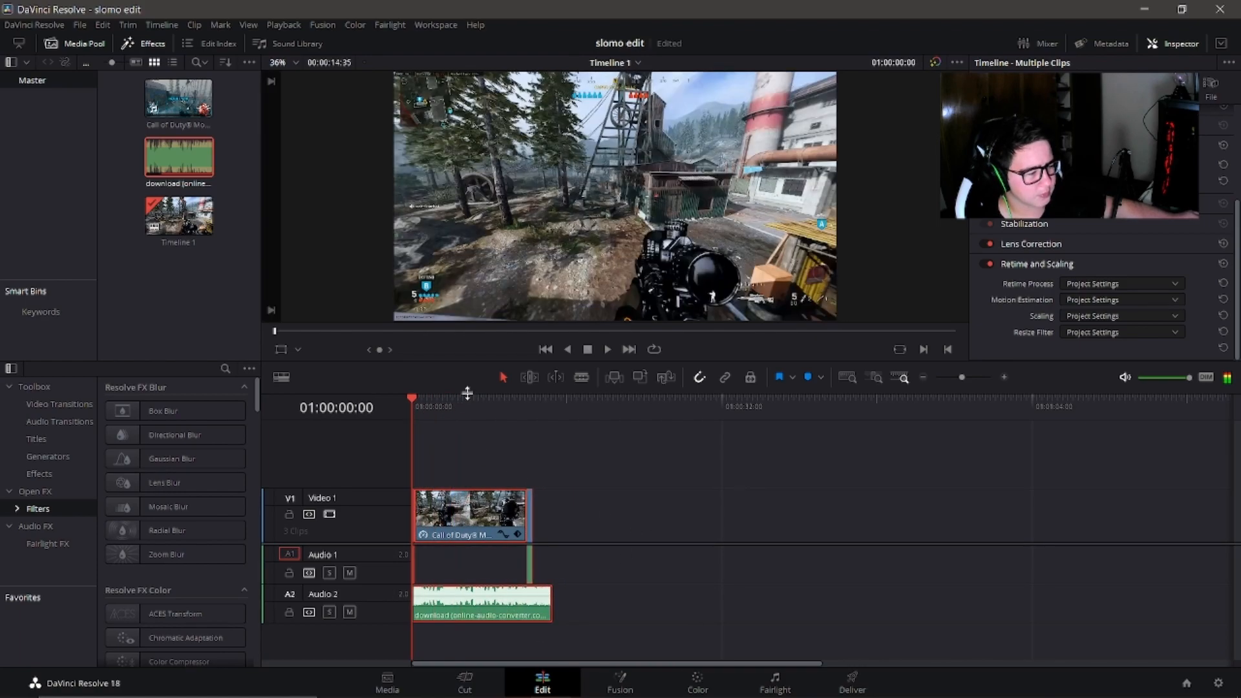
{"action": "left_click", "coordinate": [605, 349]}
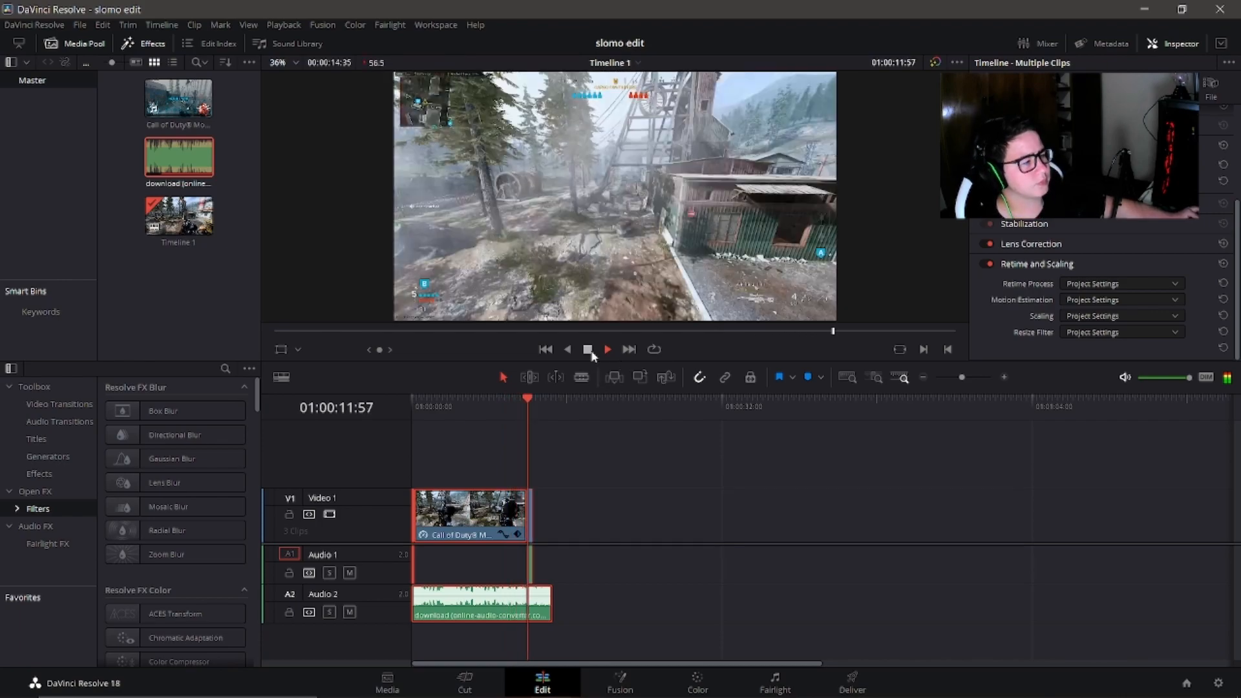
{"action": "left_click", "coordinate": [587, 349]}
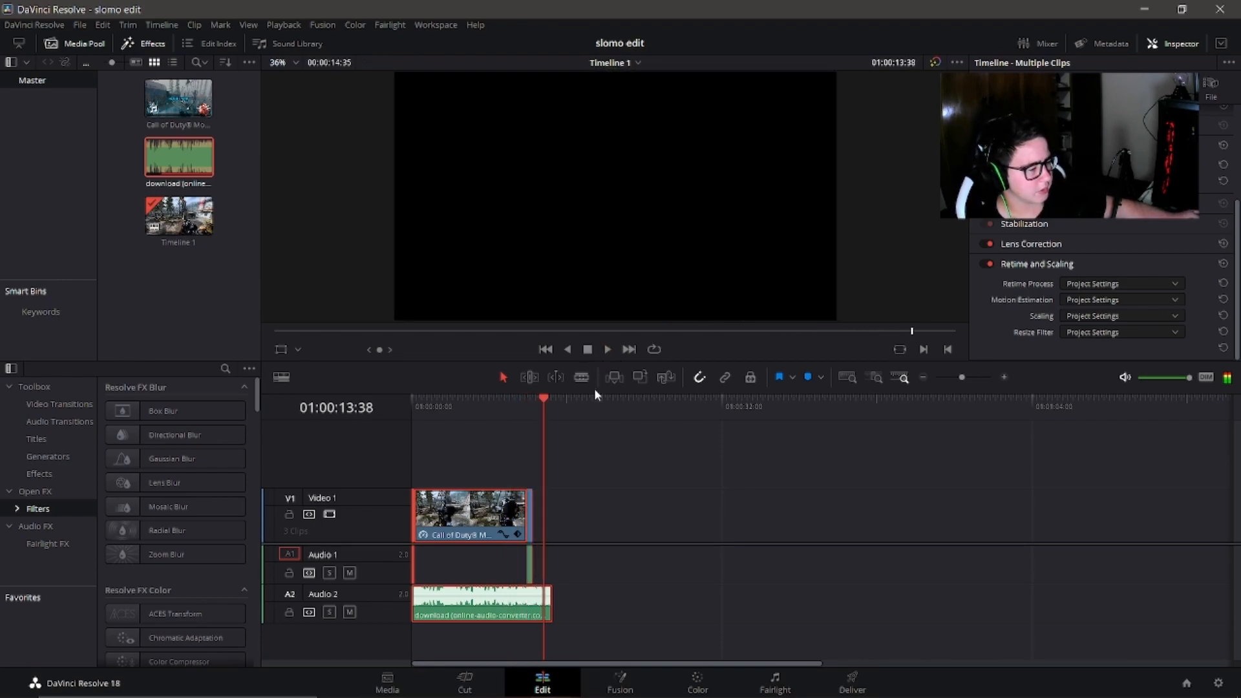
{"action": "left_click", "coordinate": [1005, 377]}
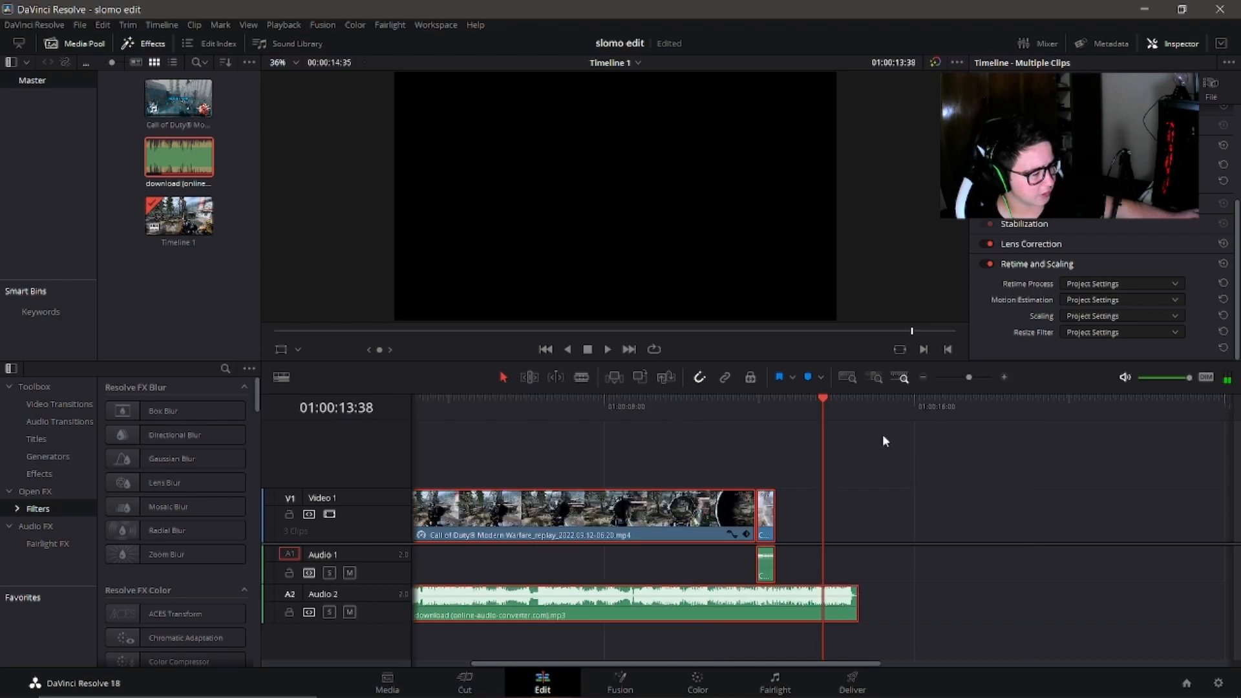
{"action": "left_click", "coordinate": [766, 521]}
{"action": "left_click", "coordinate": [1004, 377]}
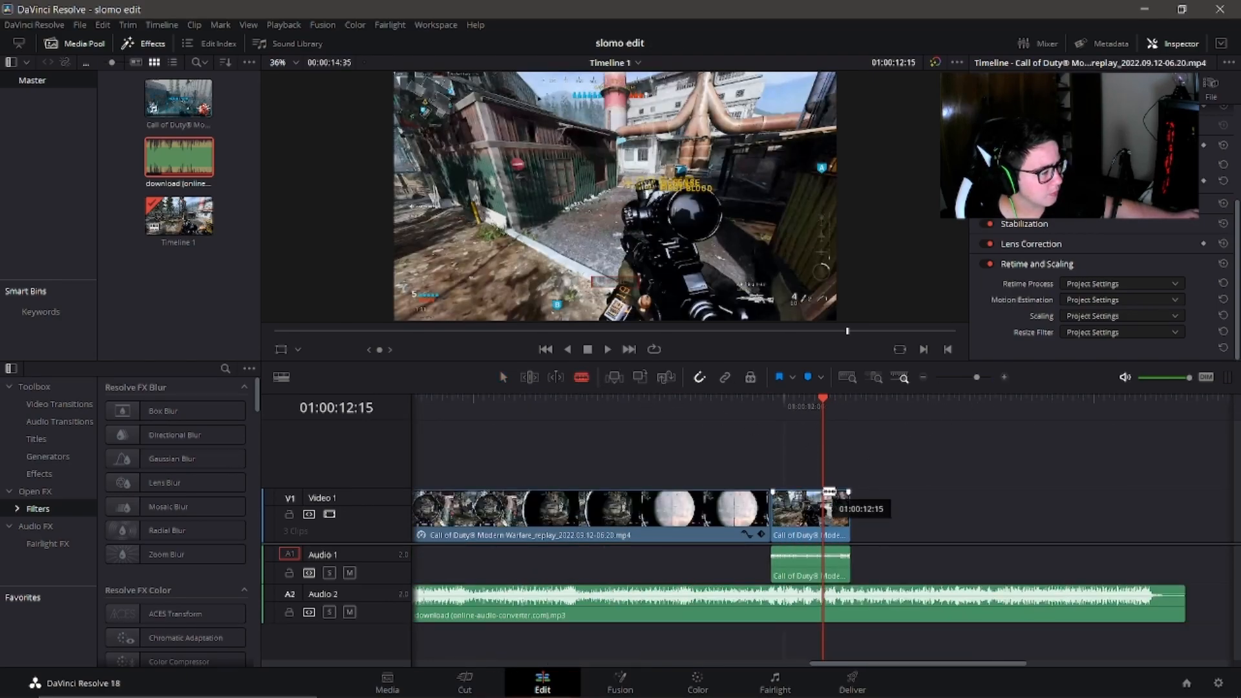
{"action": "key", "text": "ctrl+b"}
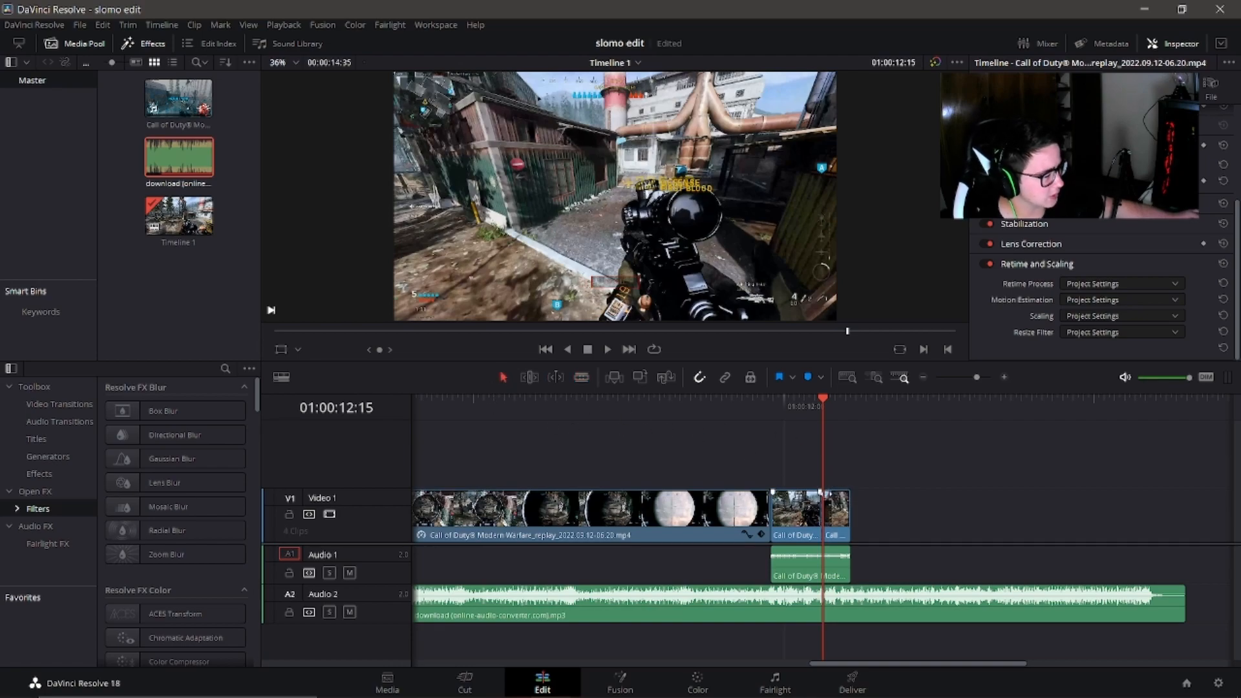
Try speeds of 5% and 10% on the final split piece with Ripple Timeline enabled.
{"action": "right_click", "coordinate": [844, 504]}
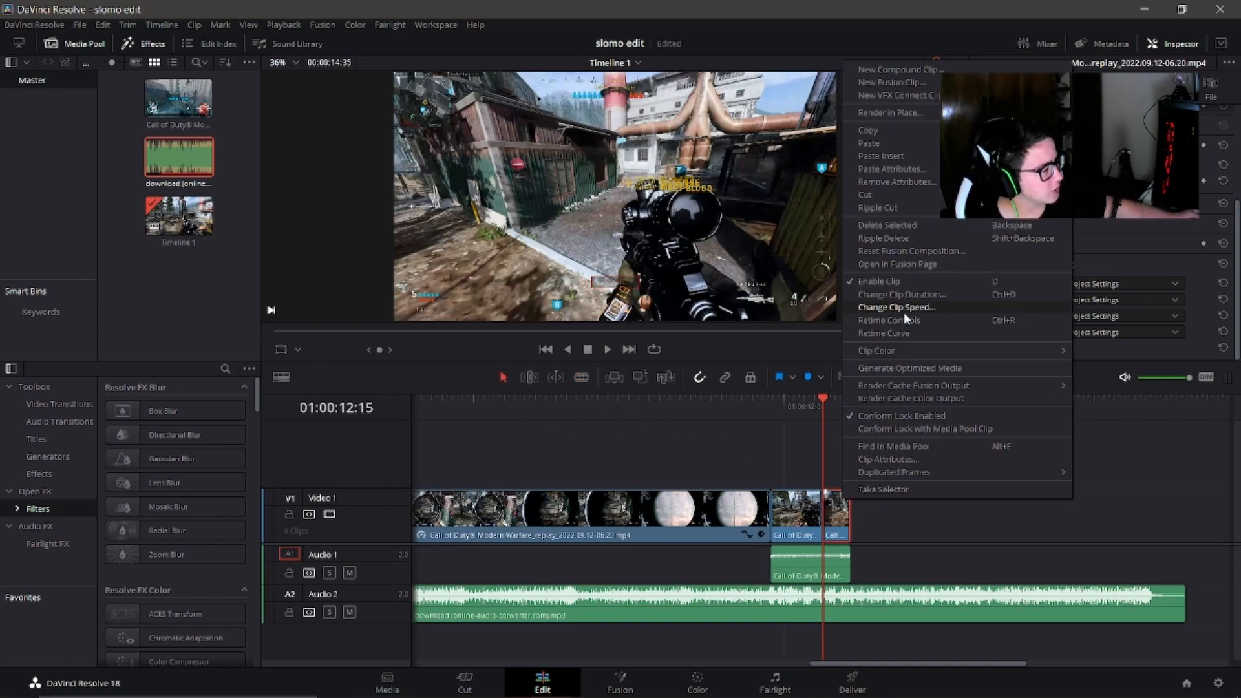
{"action": "left_click", "coordinate": [863, 309]}
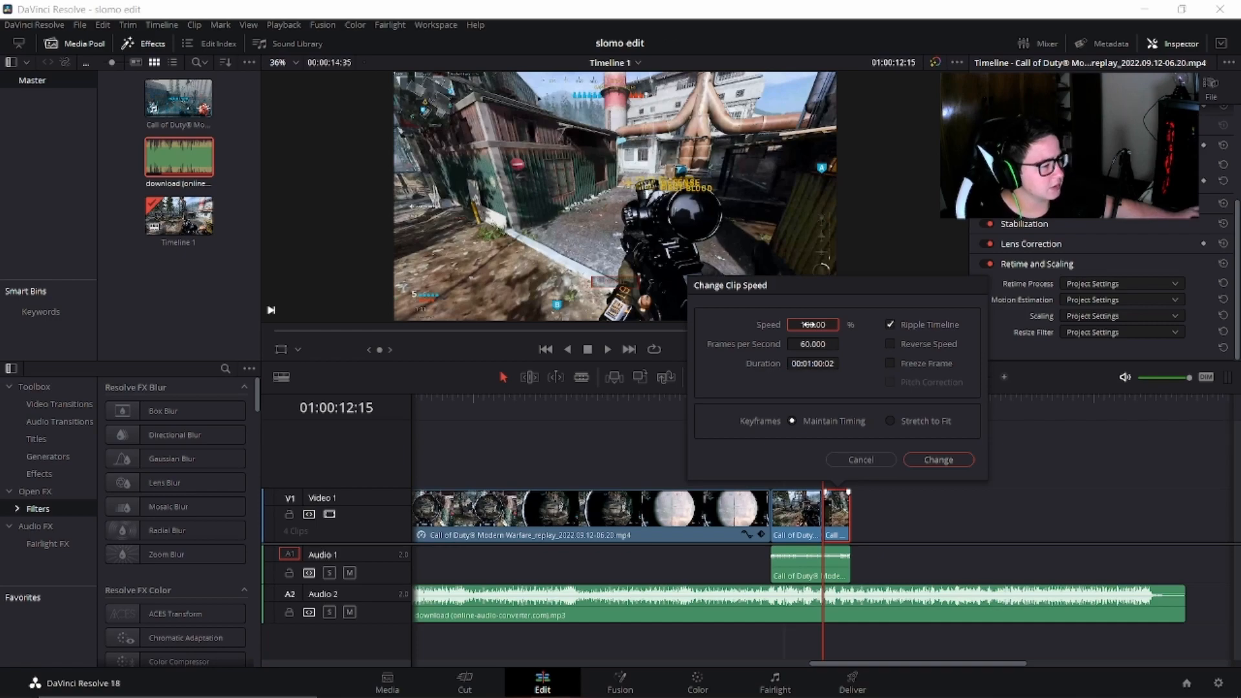
{"action": "left_click", "coordinate": [927, 466]}
{"action": "right_click", "coordinate": [896, 519]}
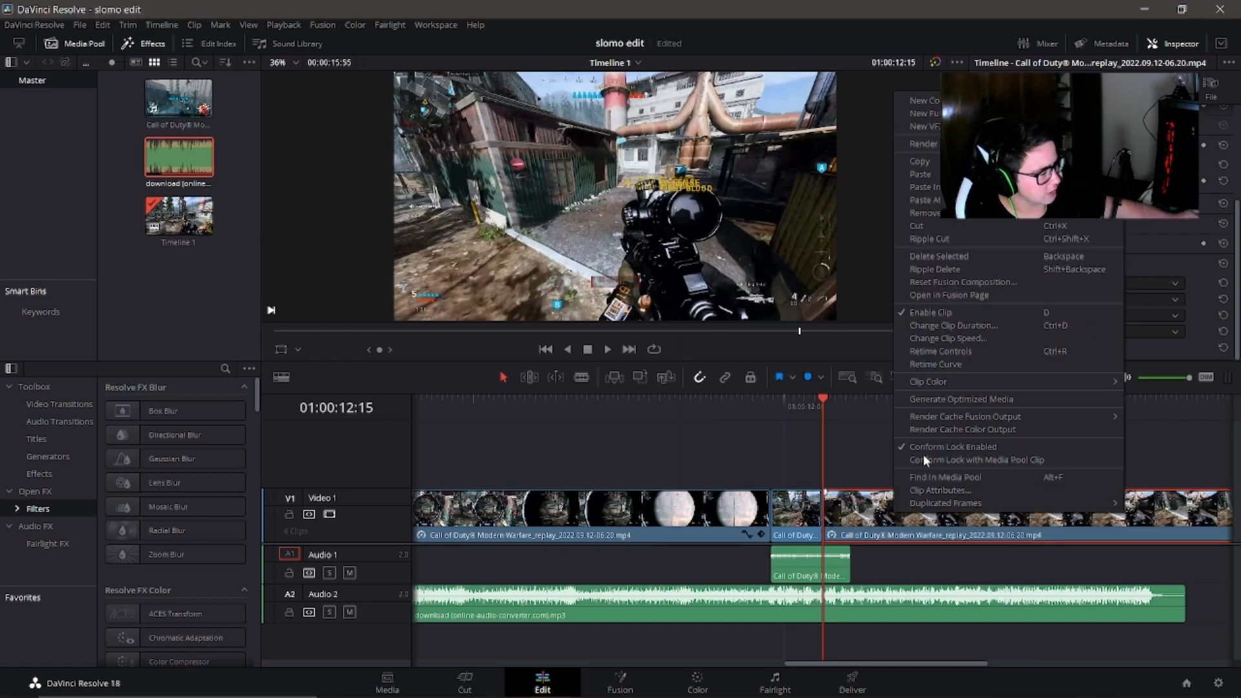
{"action": "left_click", "coordinate": [955, 338]}
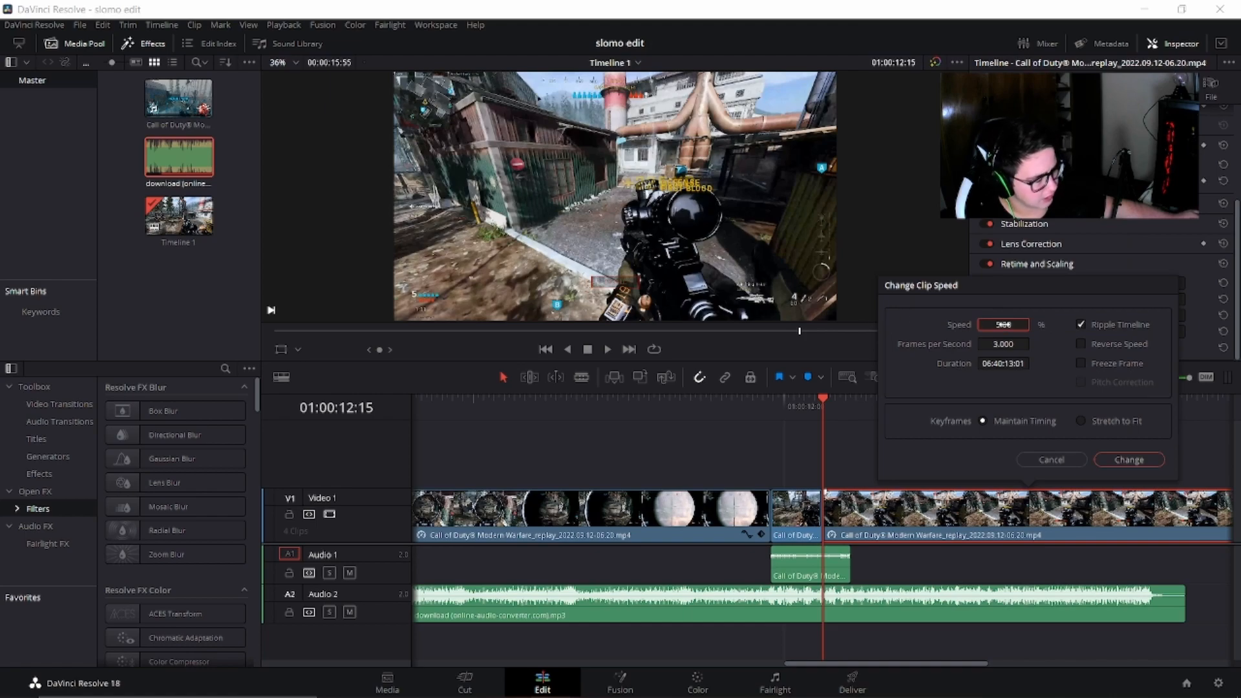
{"action": "type", "text": "10"}
{"action": "left_click", "coordinate": [1112, 461]}
Set the final split piece's speed to 8% with Ripple Timeline enabled.
{"action": "right_click", "coordinate": [950, 519]}
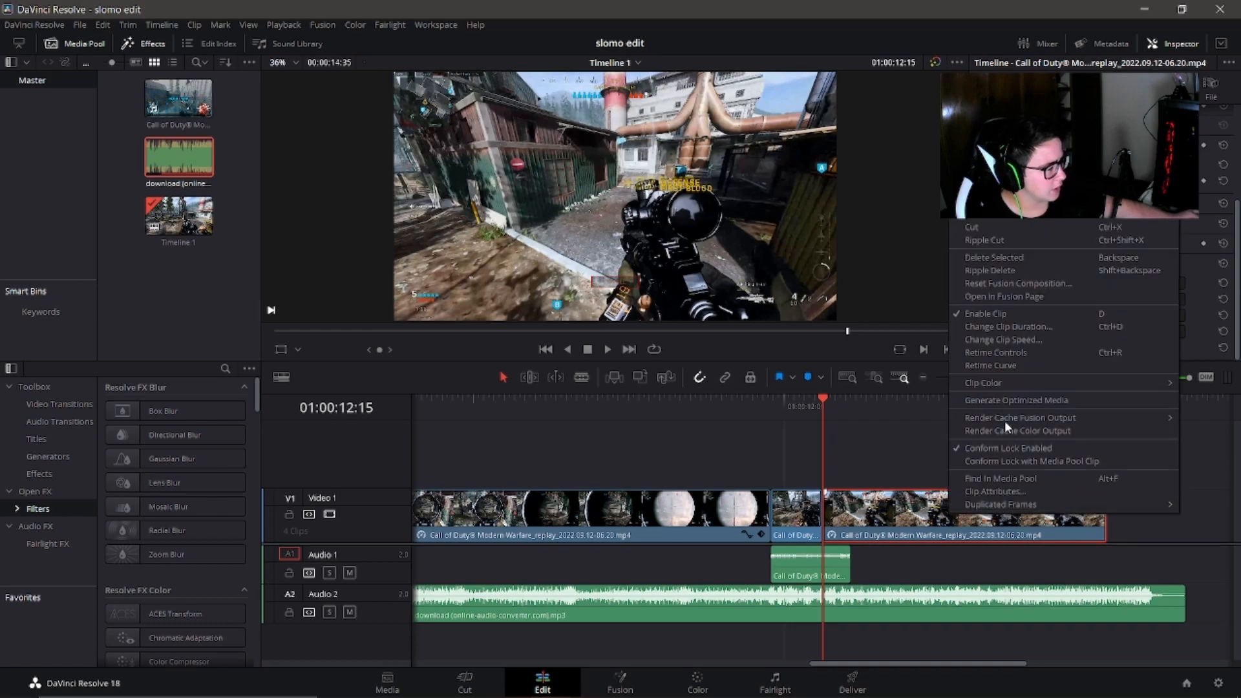
{"action": "left_click", "coordinate": [1004, 340]}
{"action": "type", "text": "5"}
{"action": "key", "text": "BackSpace"}
{"action": "type", "text": "8"}
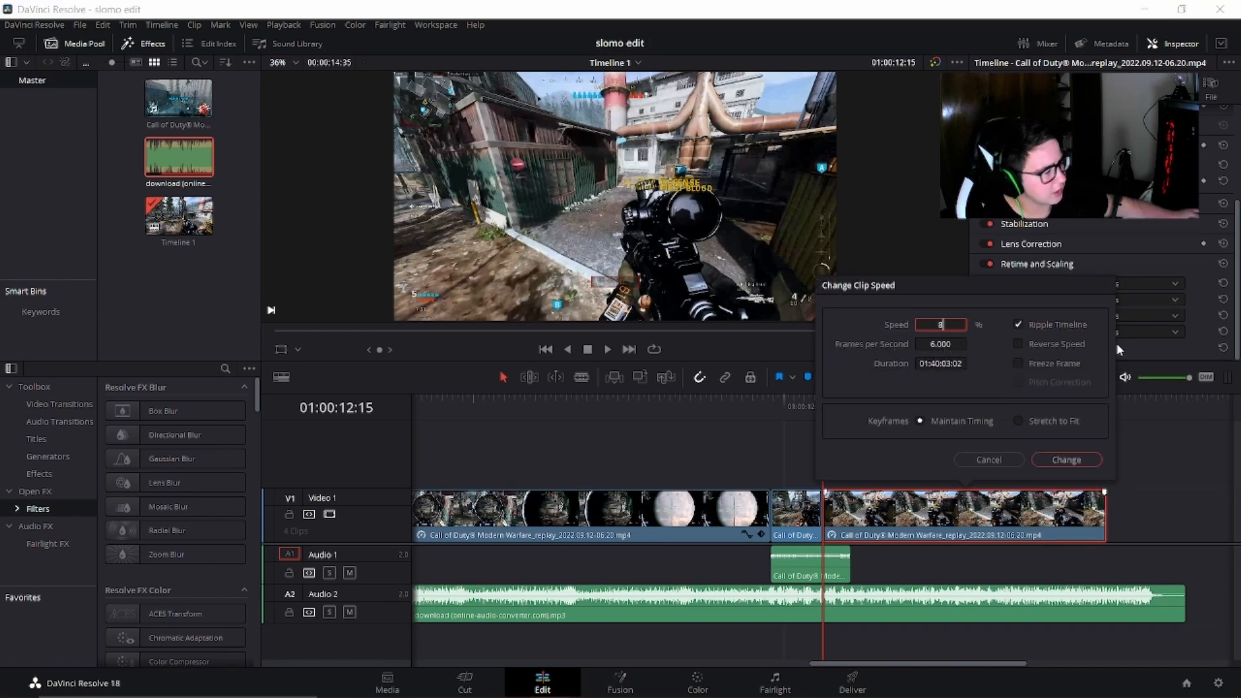
{"action": "left_click", "coordinate": [1067, 460]}
{"action": "right_click", "coordinate": [1030, 505]}
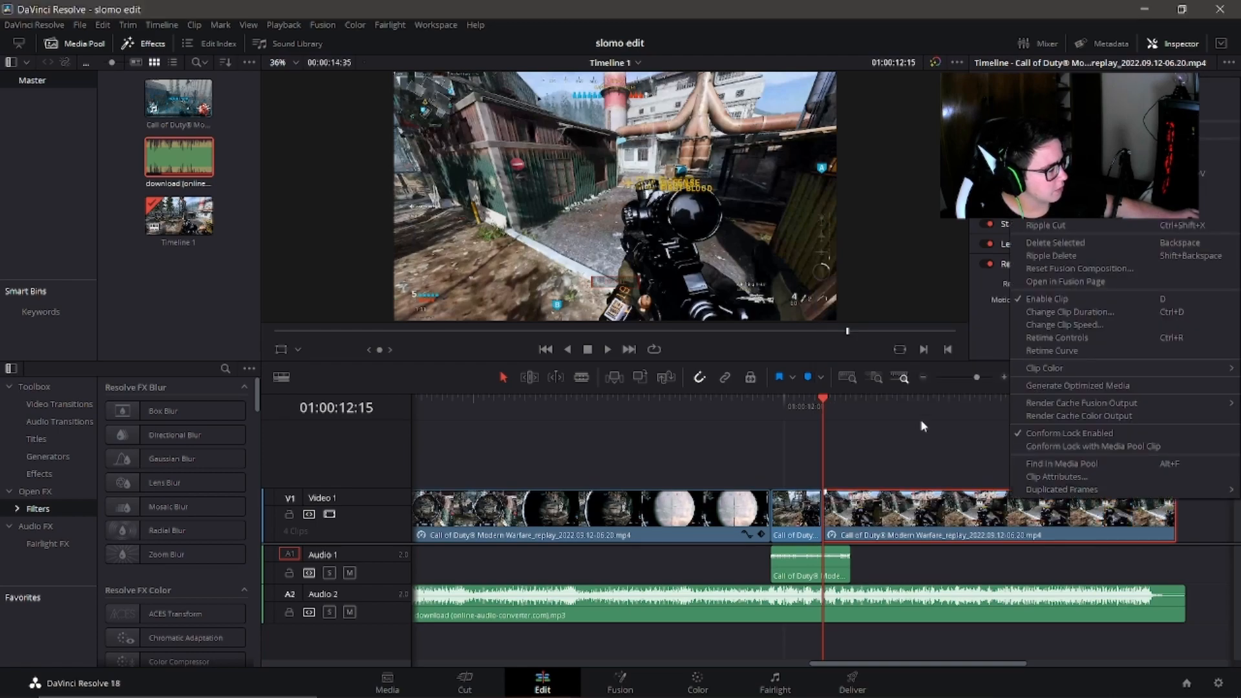
Set the Retime Process of the final slowed piece to Optical Flow.
{"action": "left_click", "coordinate": [990, 506]}
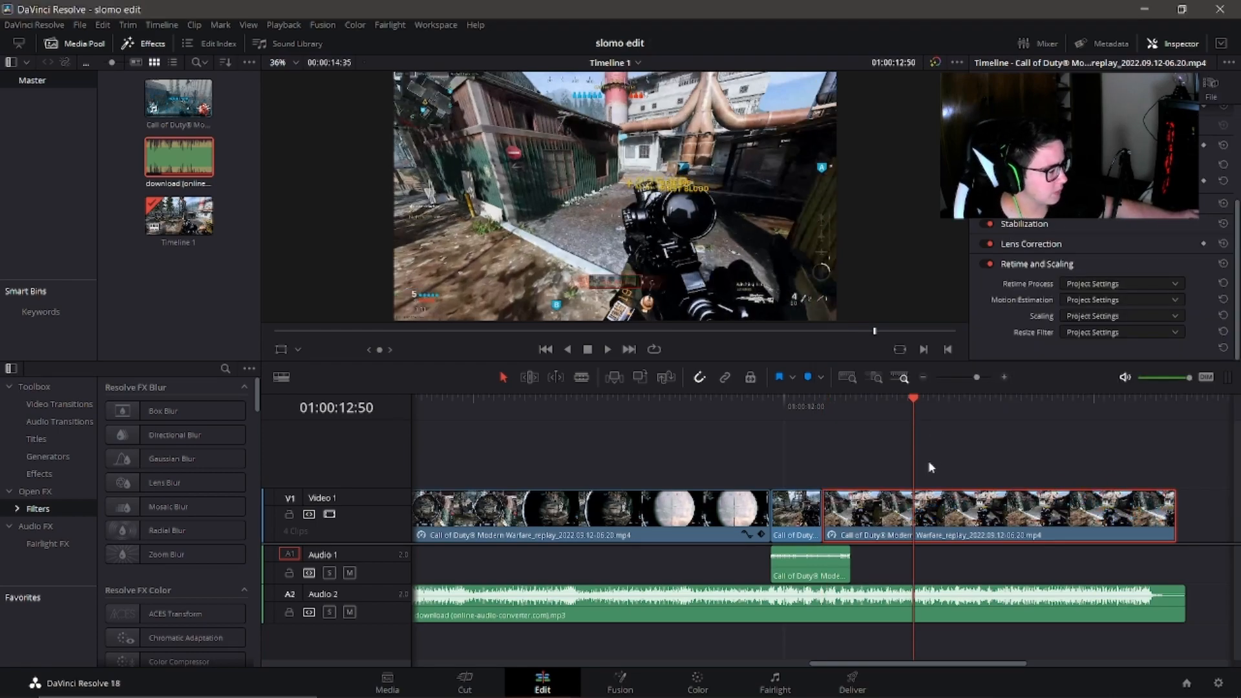
{"action": "left_click", "coordinate": [1098, 283]}
{"action": "left_click", "coordinate": [1088, 339]}
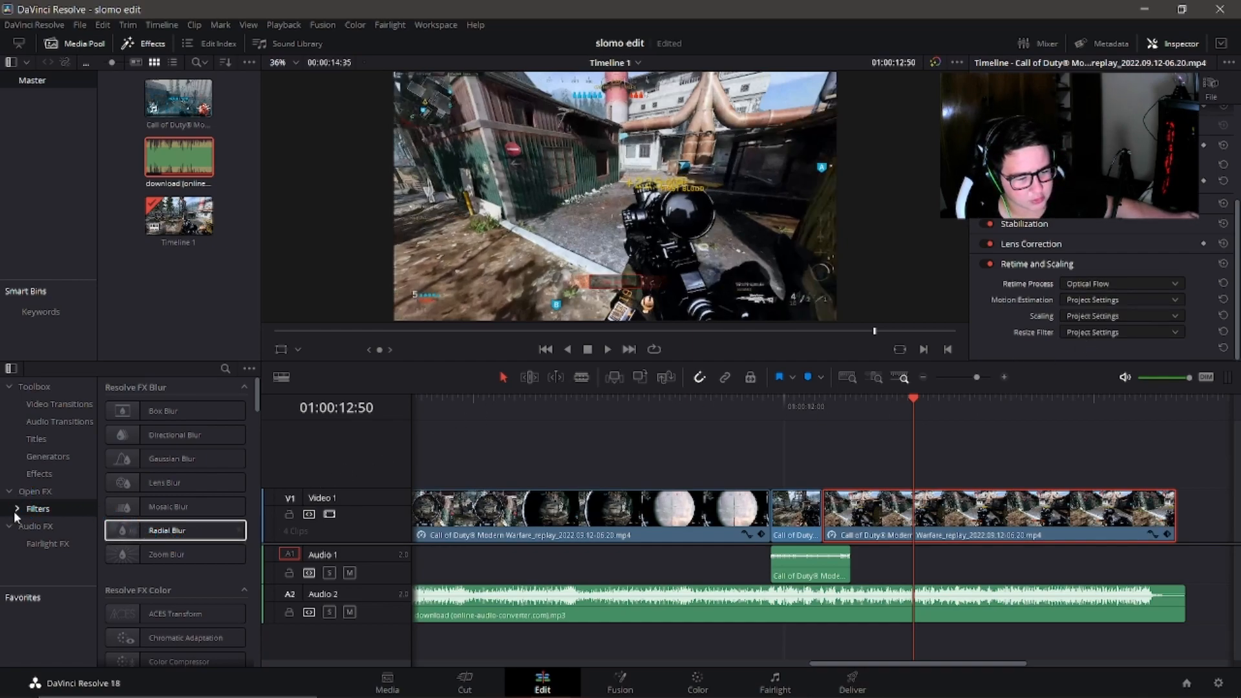
Apply the Radial Blur effect to the final slowed piece and play back the ending.
{"action": "left_click_drag", "start_coordinate": [167, 530], "coordinate": [975, 512]}
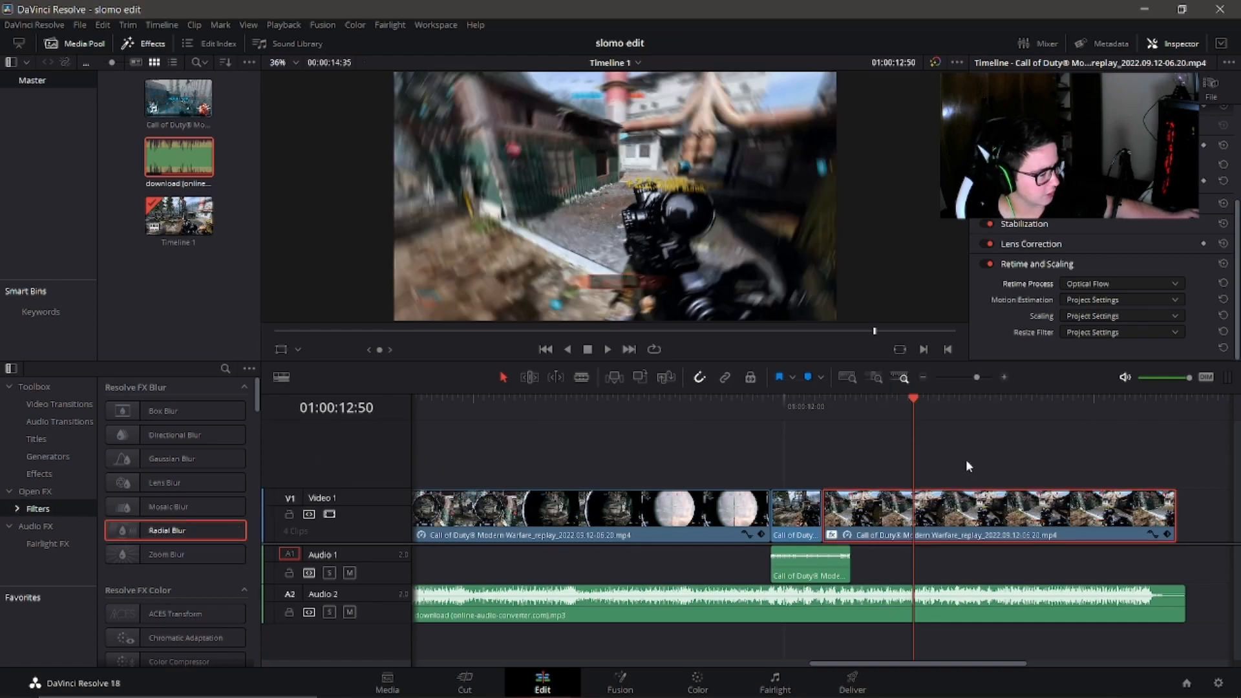
{"action": "left_click_drag", "start_coordinate": [905, 407], "coordinate": [701, 408]}
{"action": "left_click", "coordinate": [604, 350]}
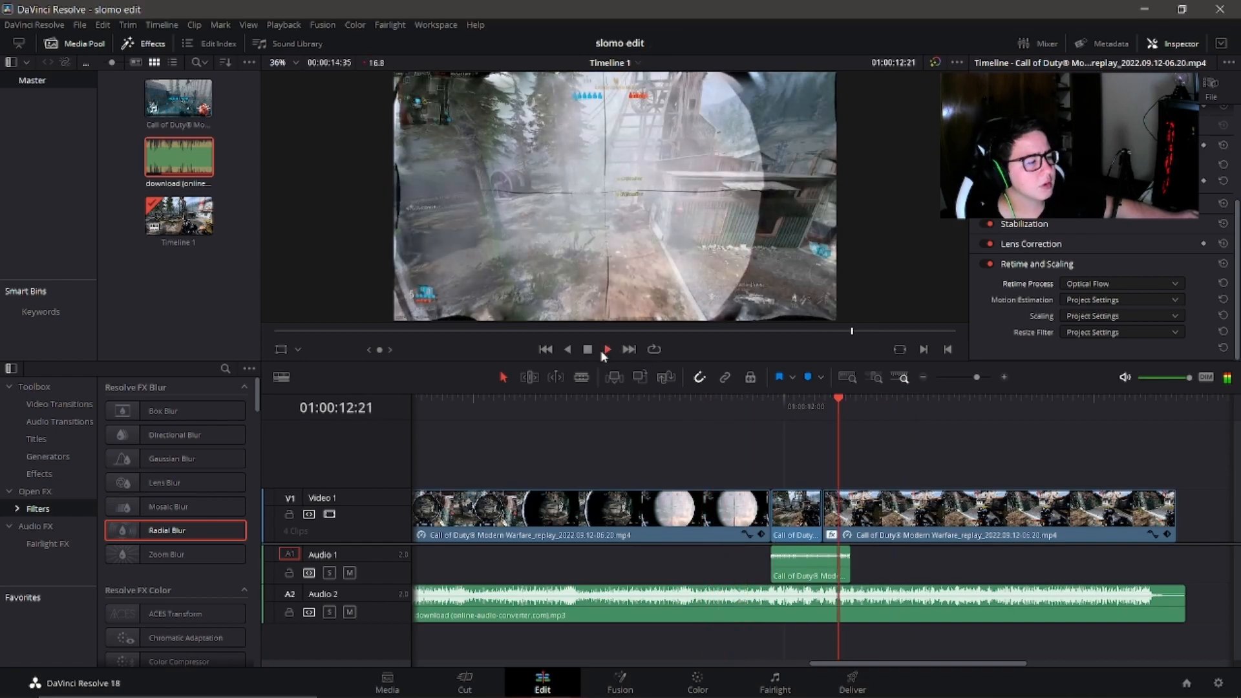
{"action": "left_click", "coordinate": [586, 350]}
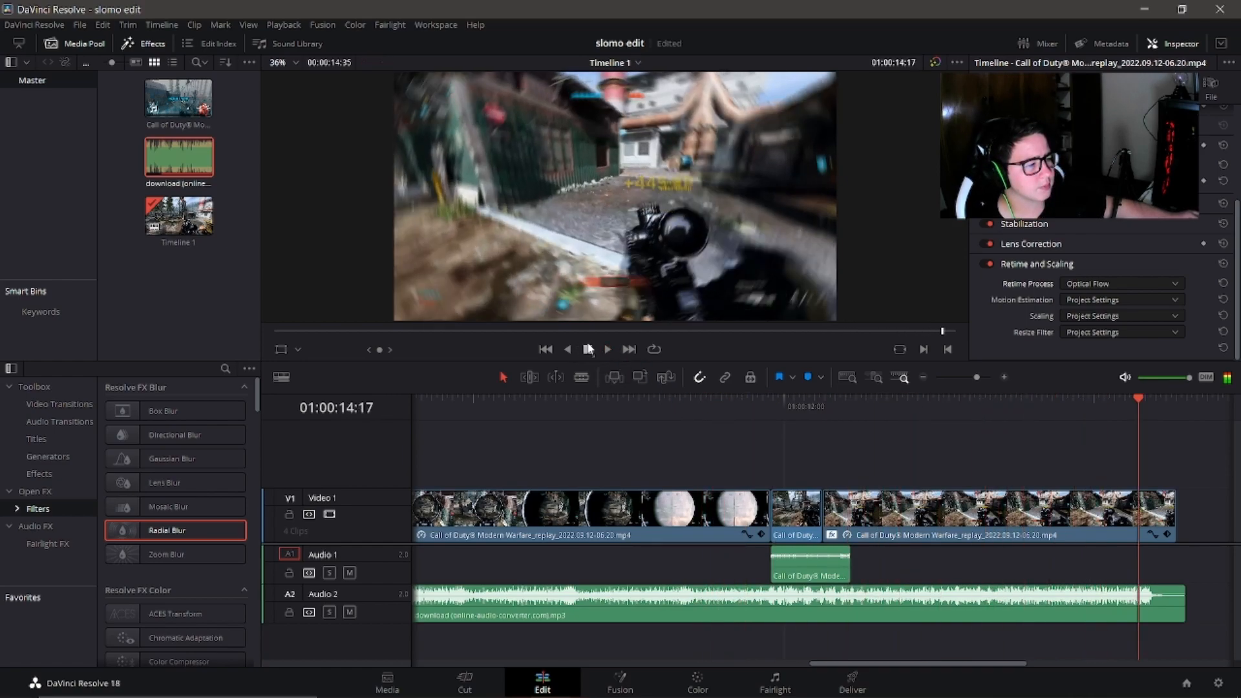
{"action": "left_click_drag", "start_coordinate": [857, 663], "coordinate": [437, 650]}
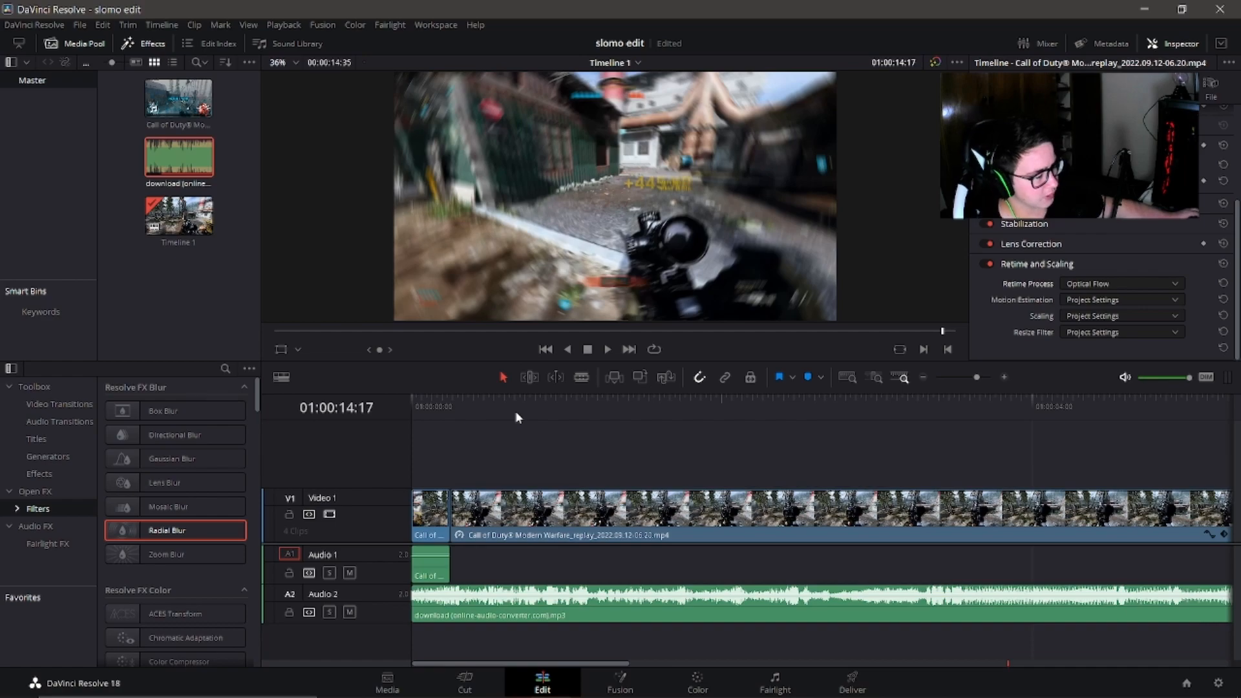
Create a new empty timeline with custom settings instead of project settings, at a resolution of 1080 x 1920.
{"action": "right_click", "coordinate": [176, 291]}
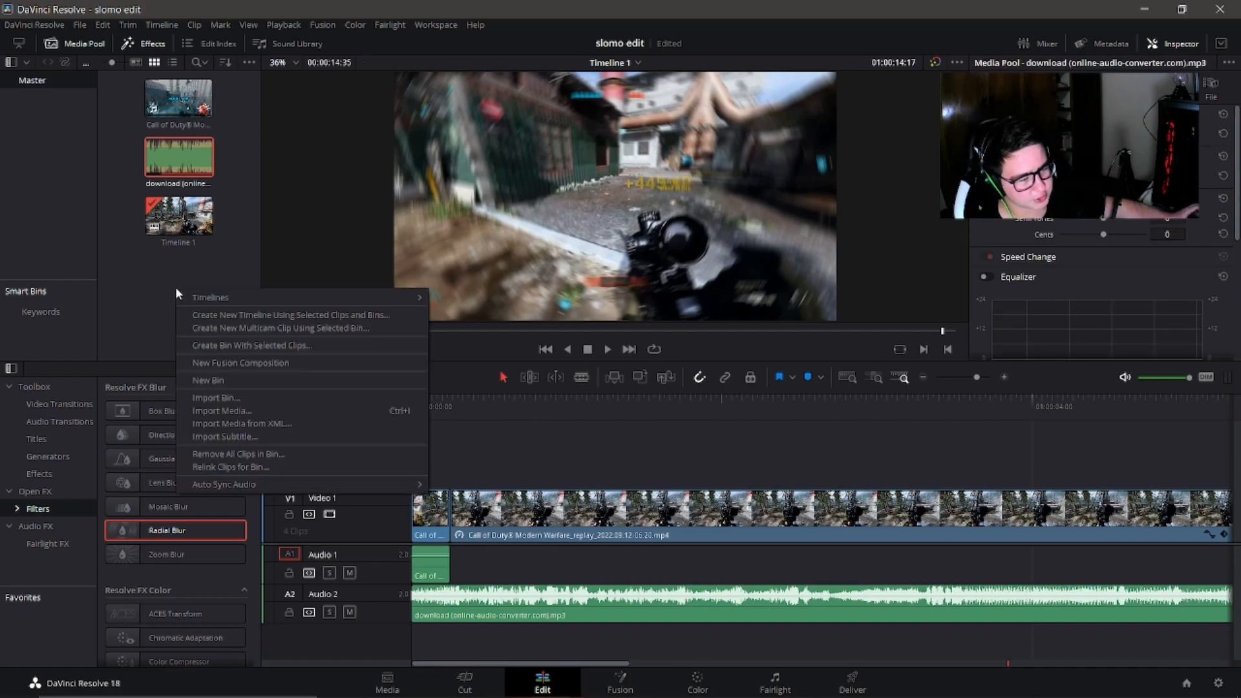
{"action": "mouse_move", "coordinate": [221, 298]}
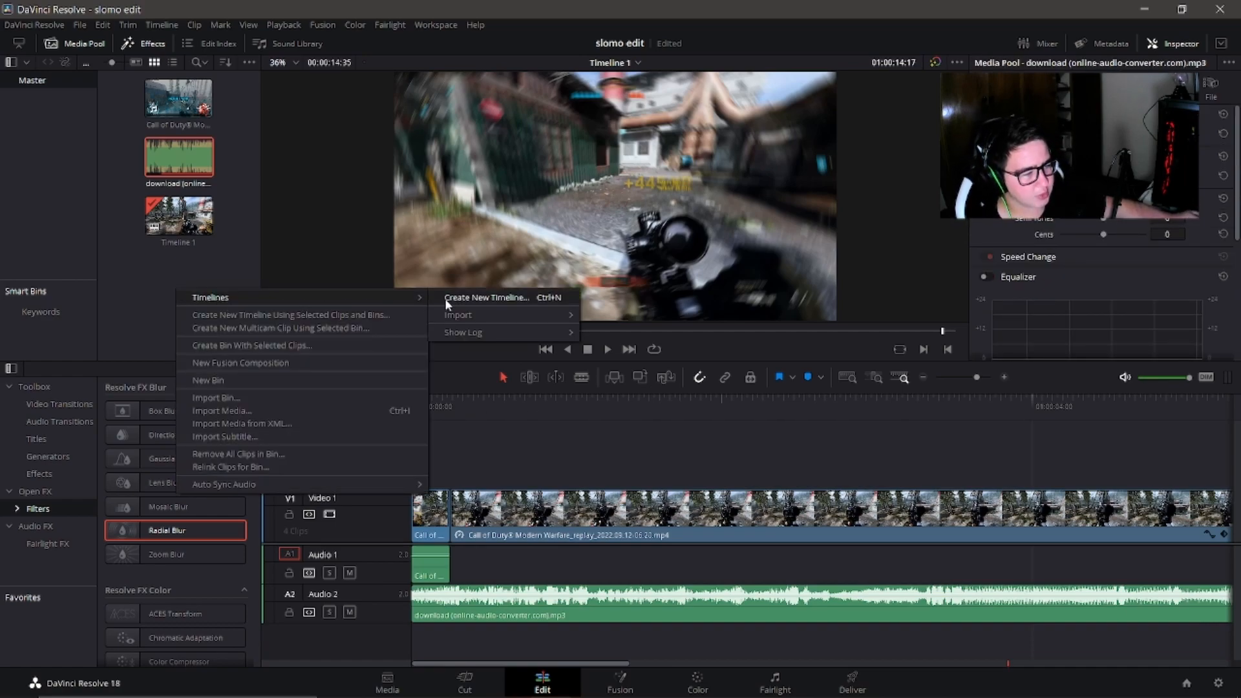
{"action": "left_click", "coordinate": [473, 302]}
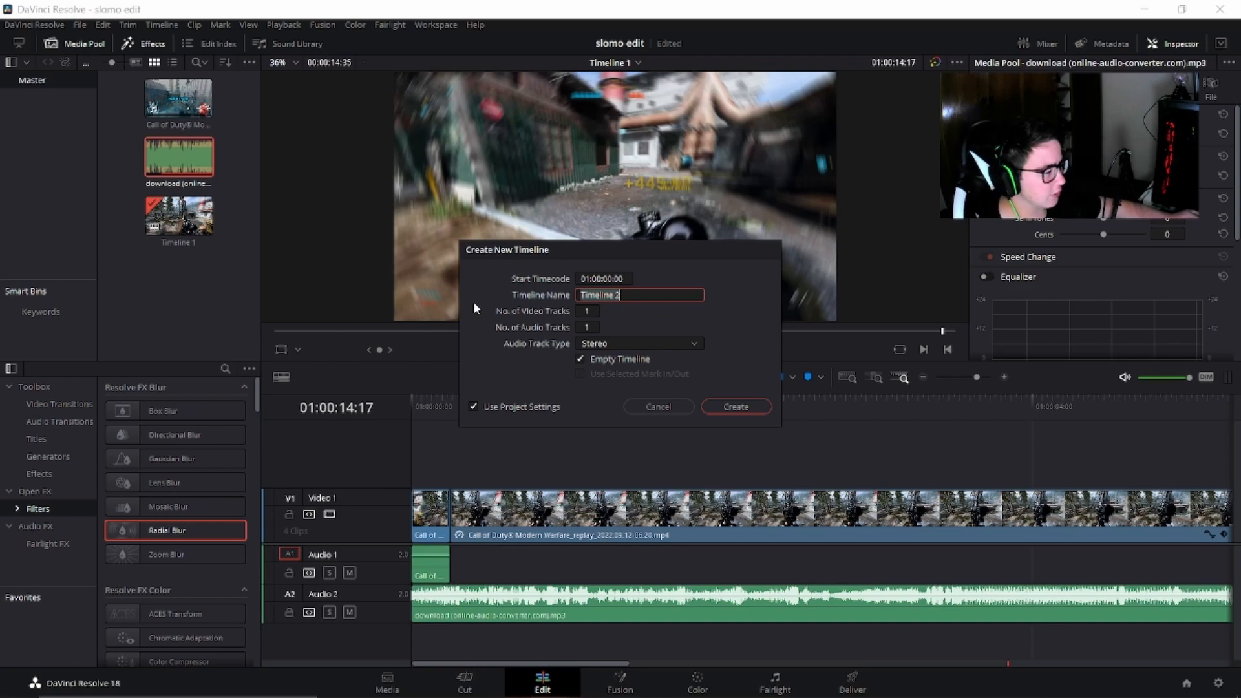
{"action": "left_click", "coordinate": [475, 407]}
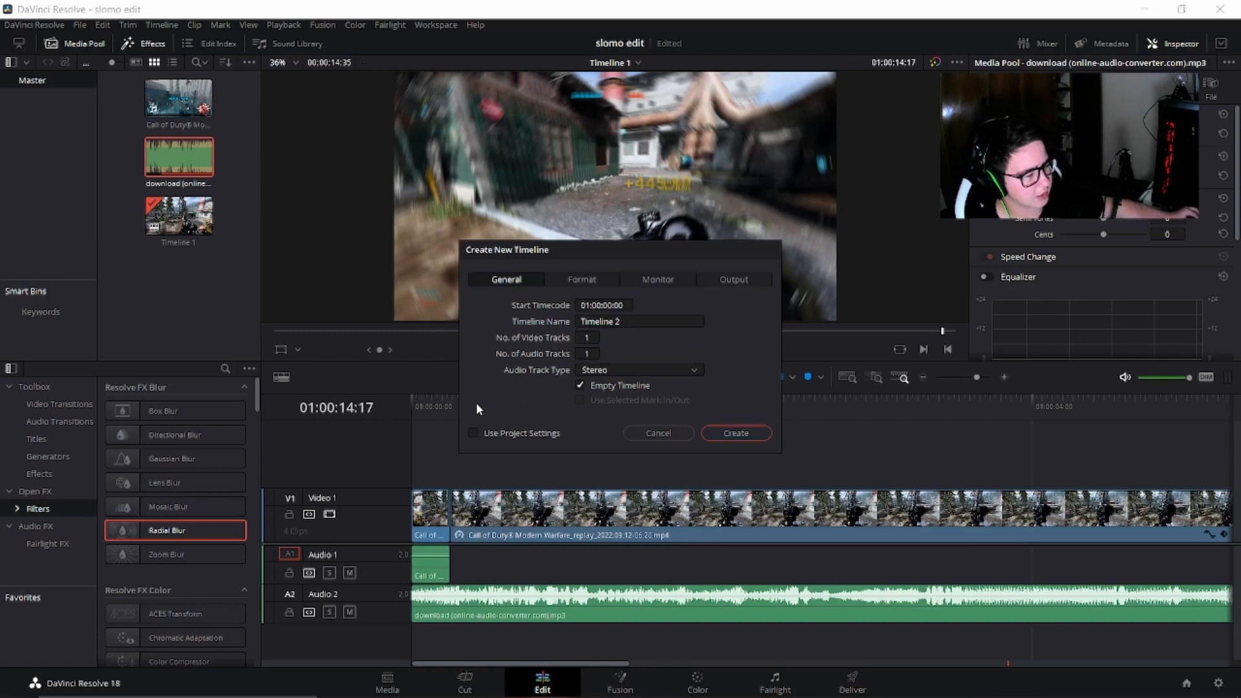
{"action": "left_click", "coordinate": [587, 279]}
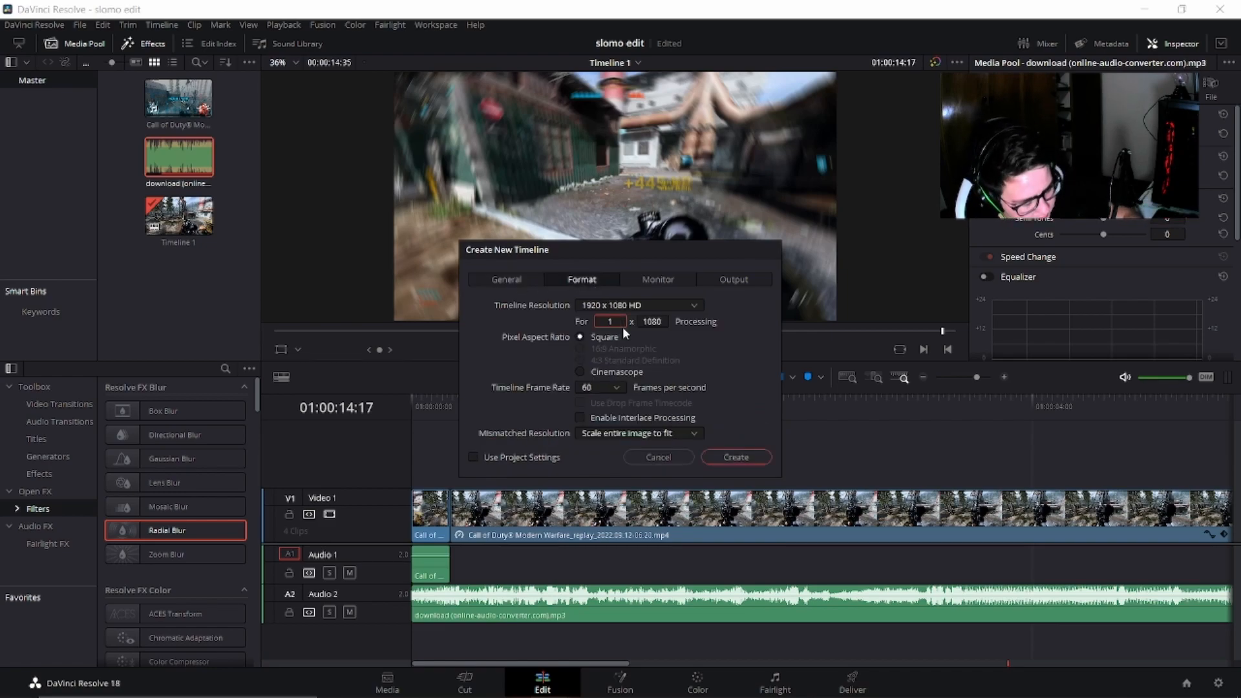
{"action": "left_click", "coordinate": [653, 322]}
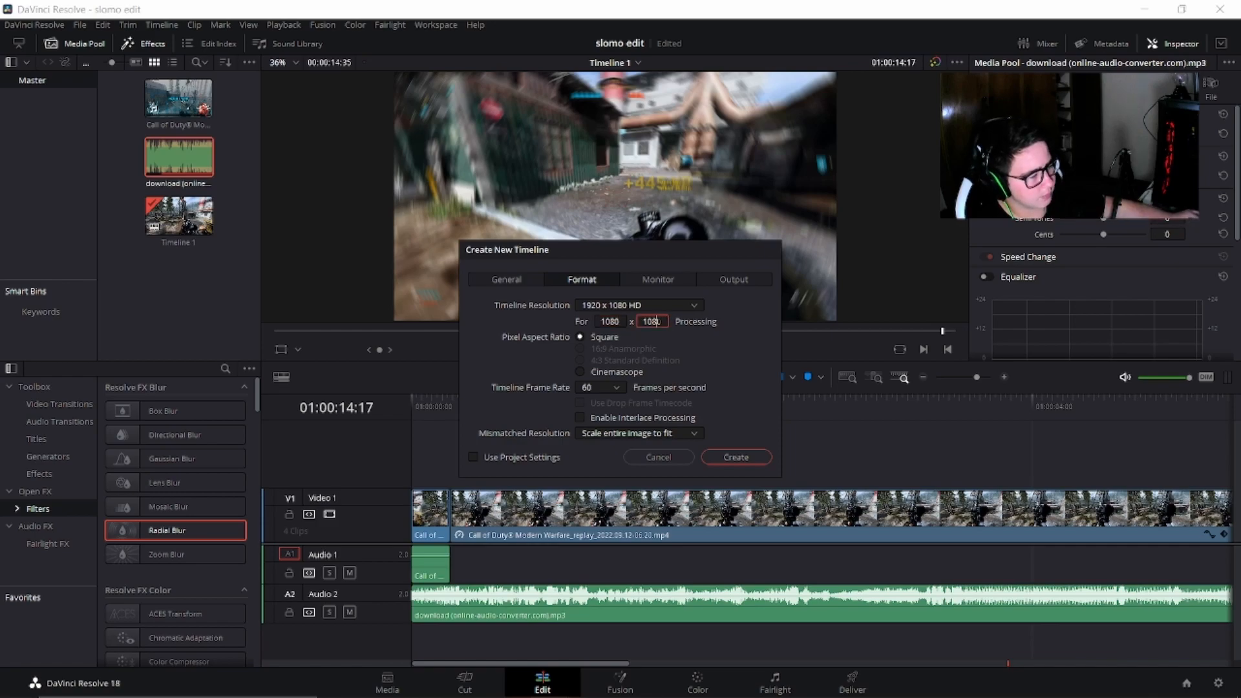
{"action": "key", "text": "BackSpace"}
{"action": "key", "text": "BackSpace"}
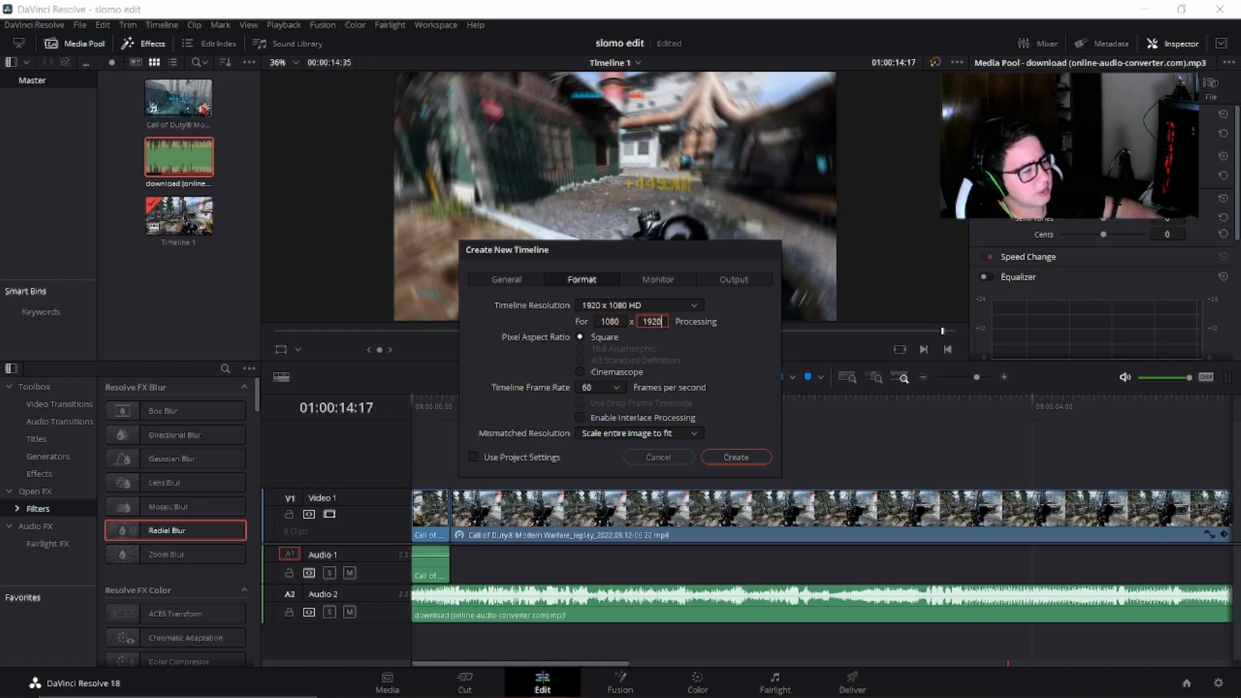
{"action": "left_click", "coordinate": [731, 459]}
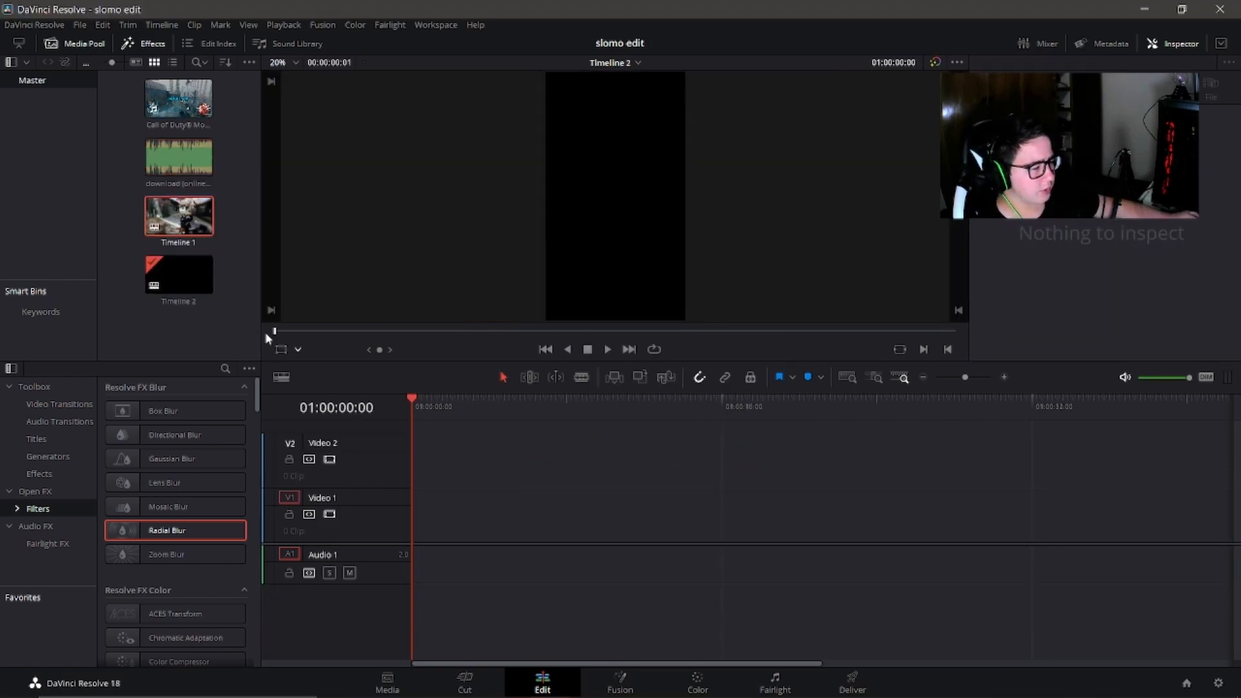
Place Timeline 1 at the start of the new vertical timeline and open that clip in Fusion.
{"action": "left_click_drag", "start_coordinate": [179, 216], "coordinate": [391, 527]}
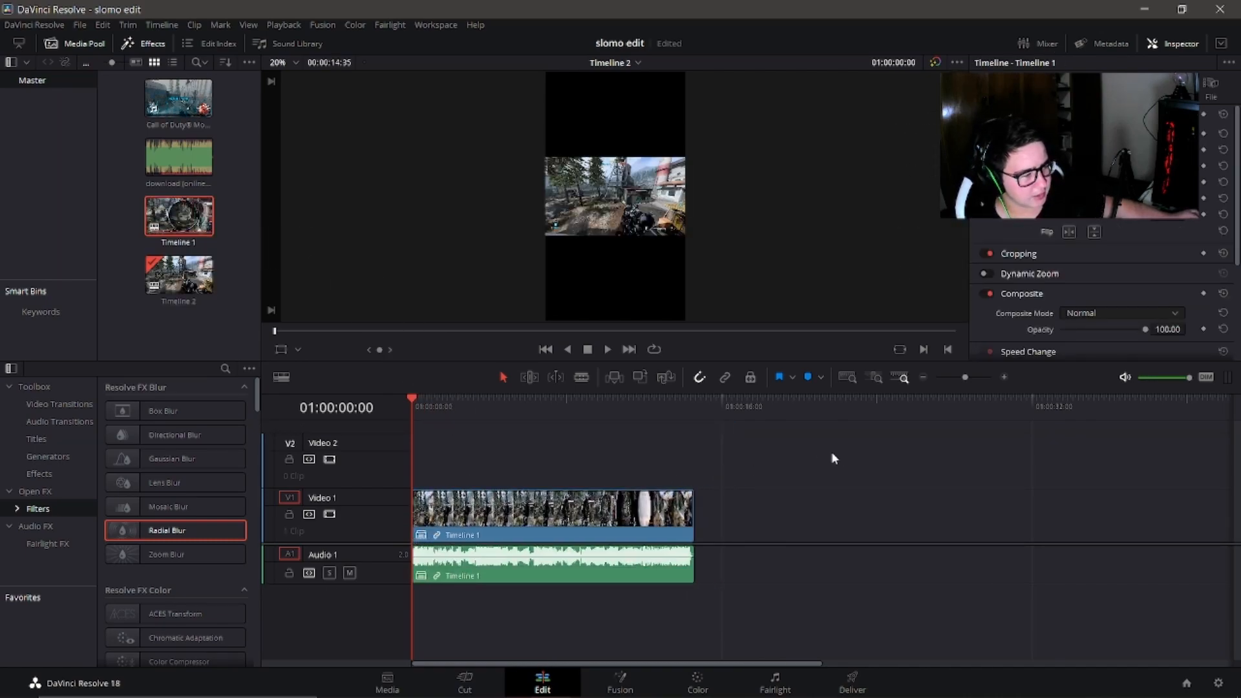
{"action": "left_click", "coordinate": [607, 527]}
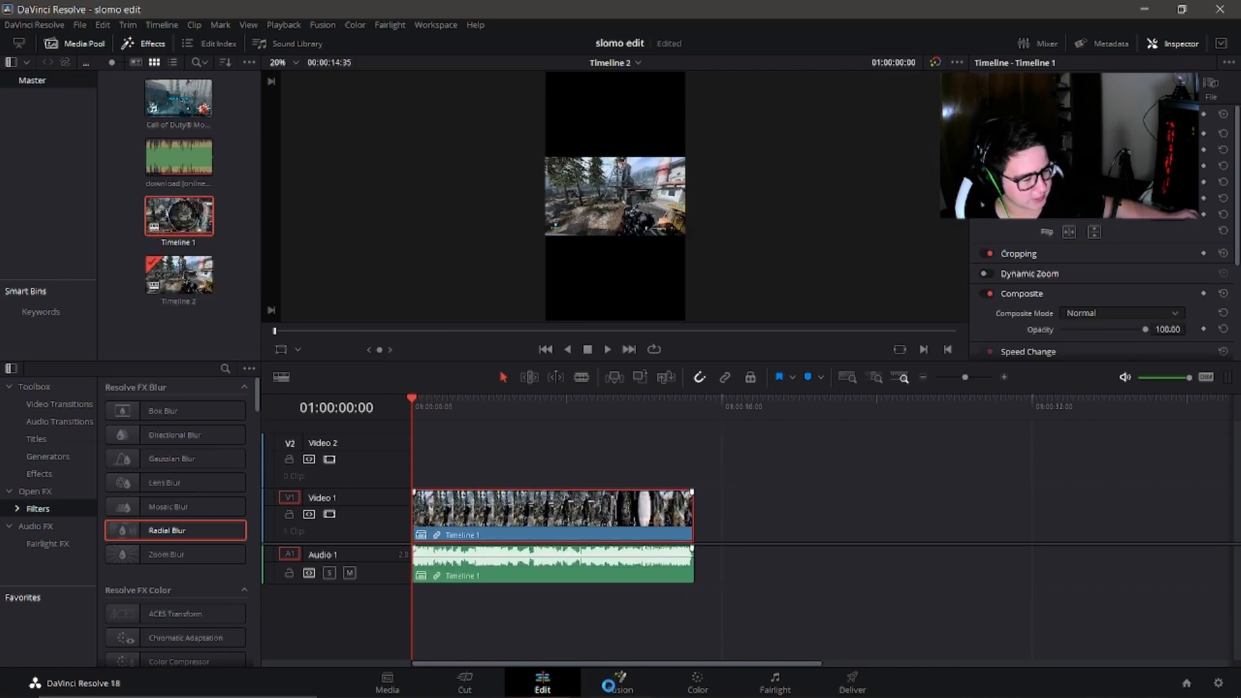
{"action": "left_click", "coordinate": [617, 684]}
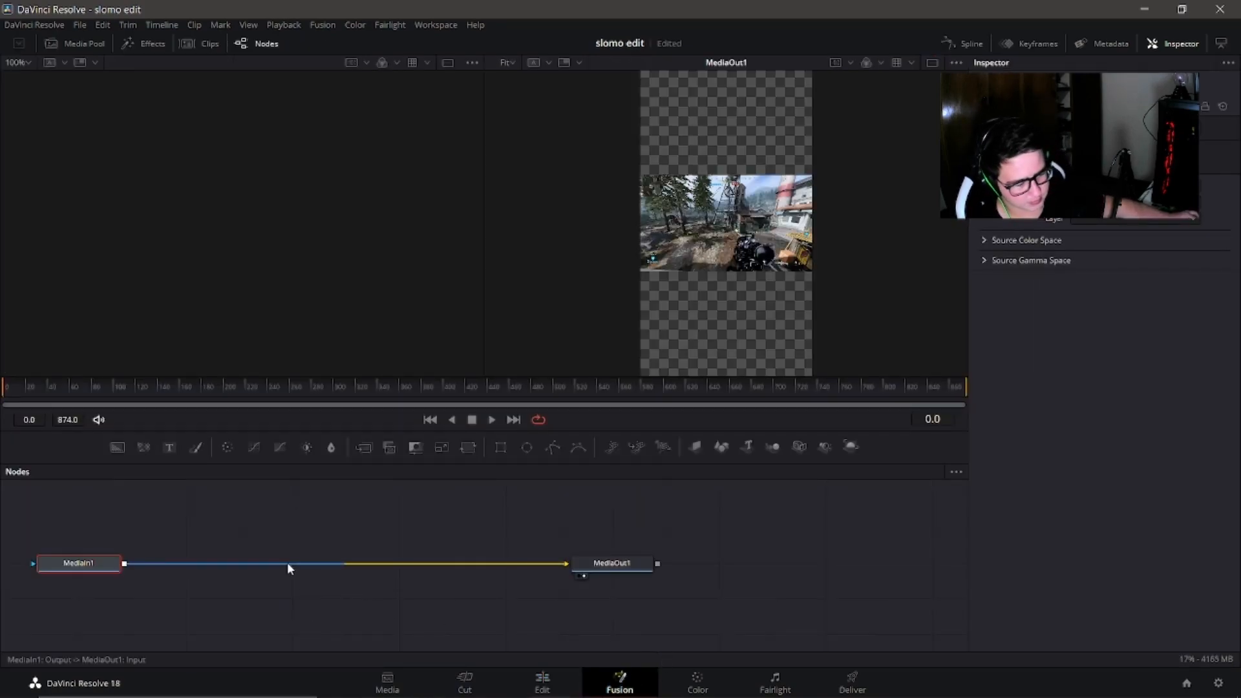
Disconnect MediaIn1 from MediaOut1 and add a Merge node followed by a Radial Blur node after MediaIn1.
{"action": "left_click_drag", "start_coordinate": [261, 564], "coordinate": [528, 576]}
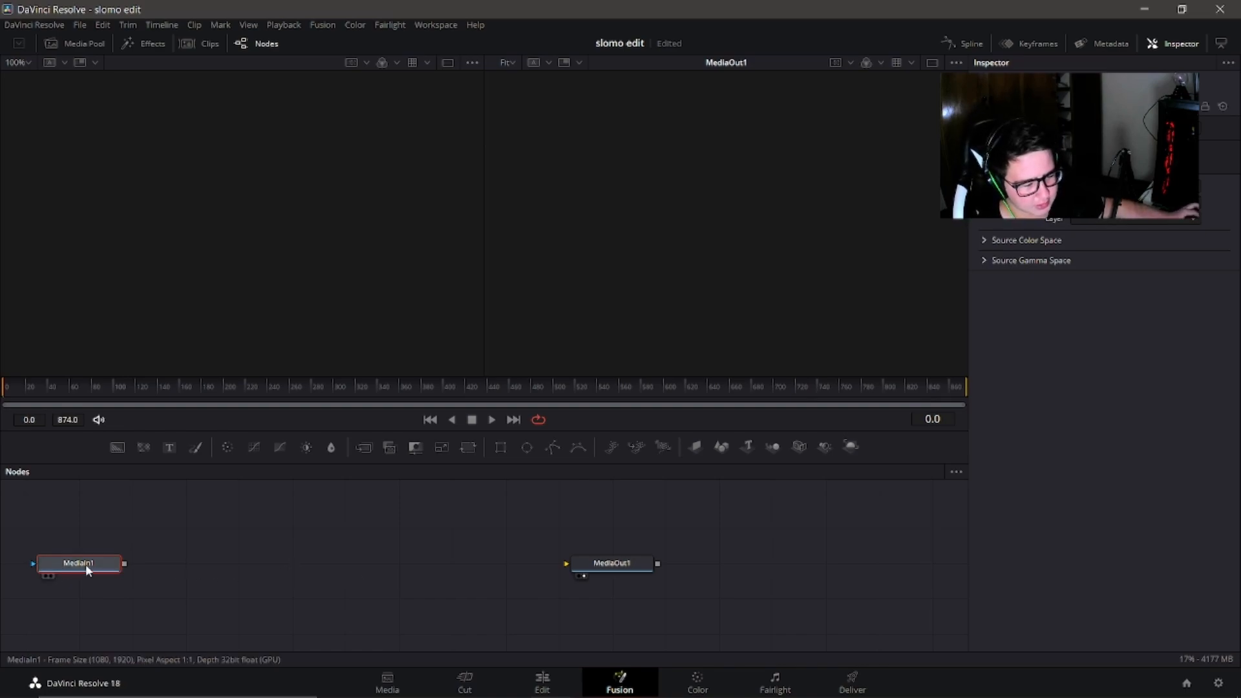
{"action": "left_click", "coordinate": [364, 448]}
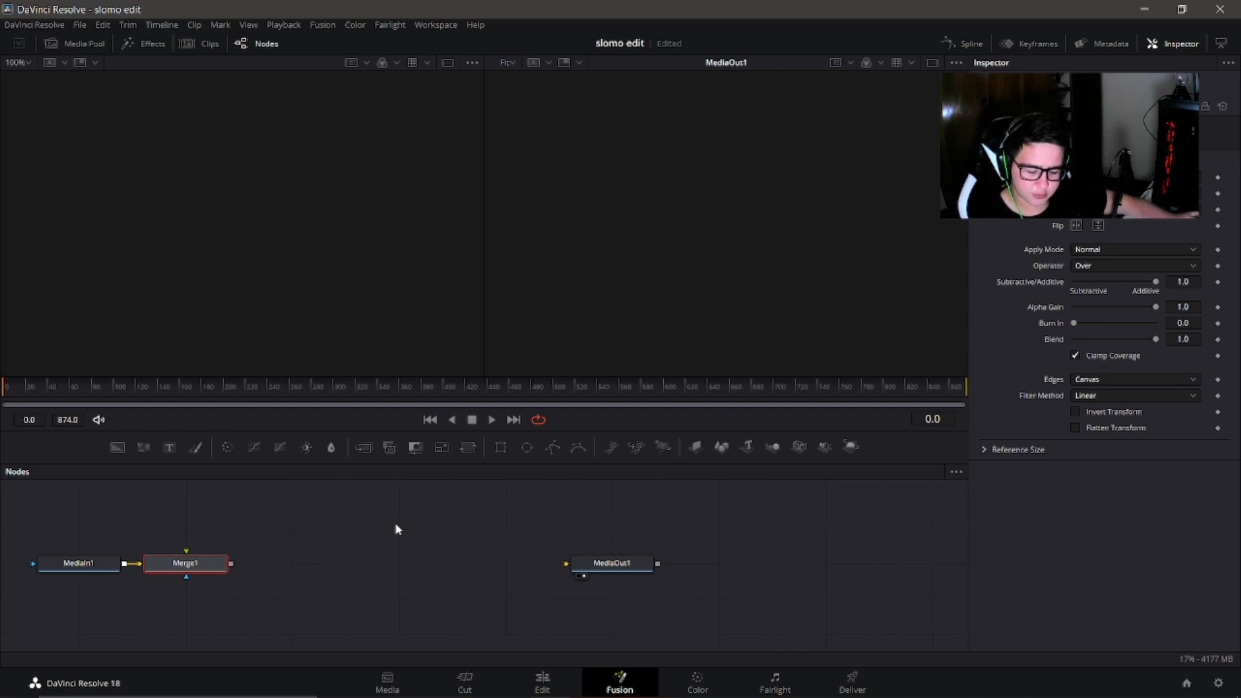
{"action": "key", "text": "ctrl+space"}
{"action": "scroll", "coordinate": [422, 304], "scroll_direction": "down", "scroll_amount": 2}
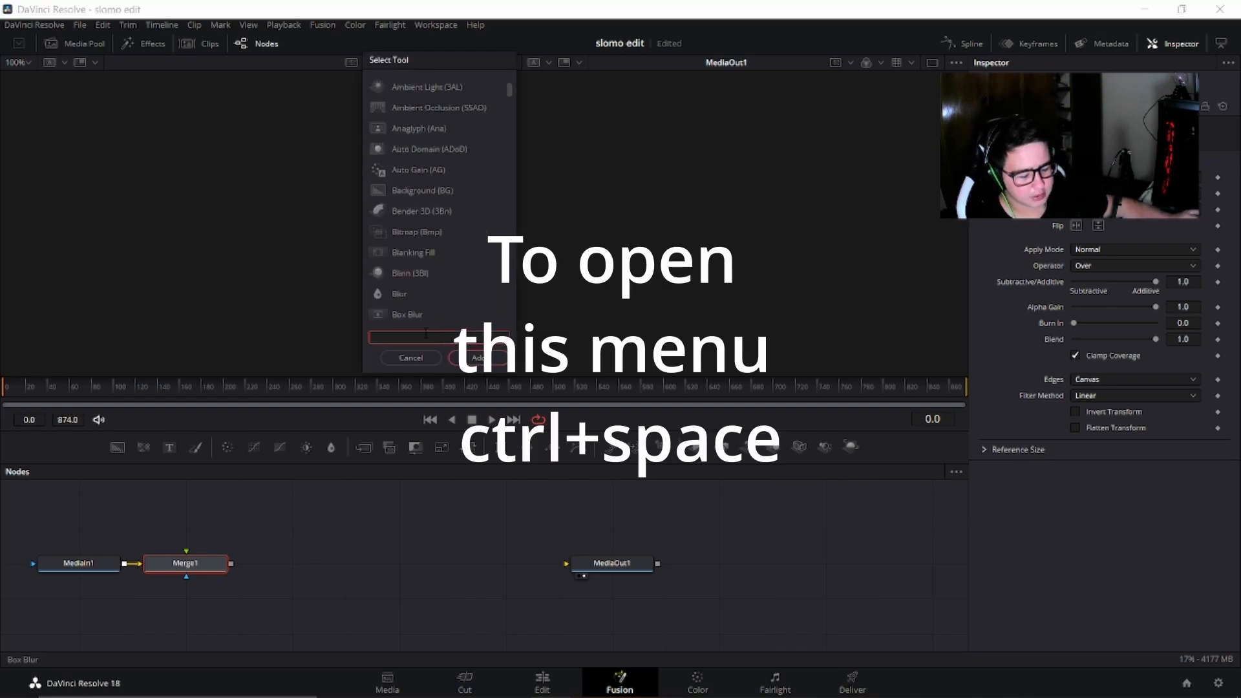
{"action": "type", "text": "blur"}
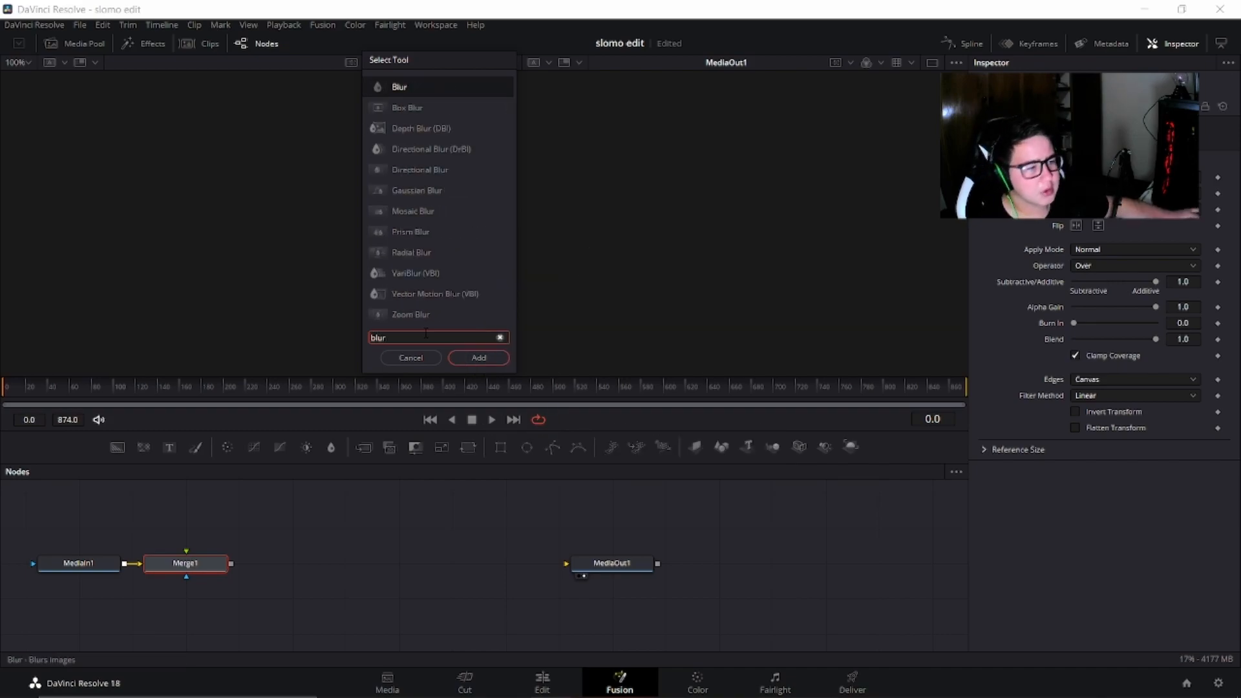
{"action": "left_click", "coordinate": [432, 255]}
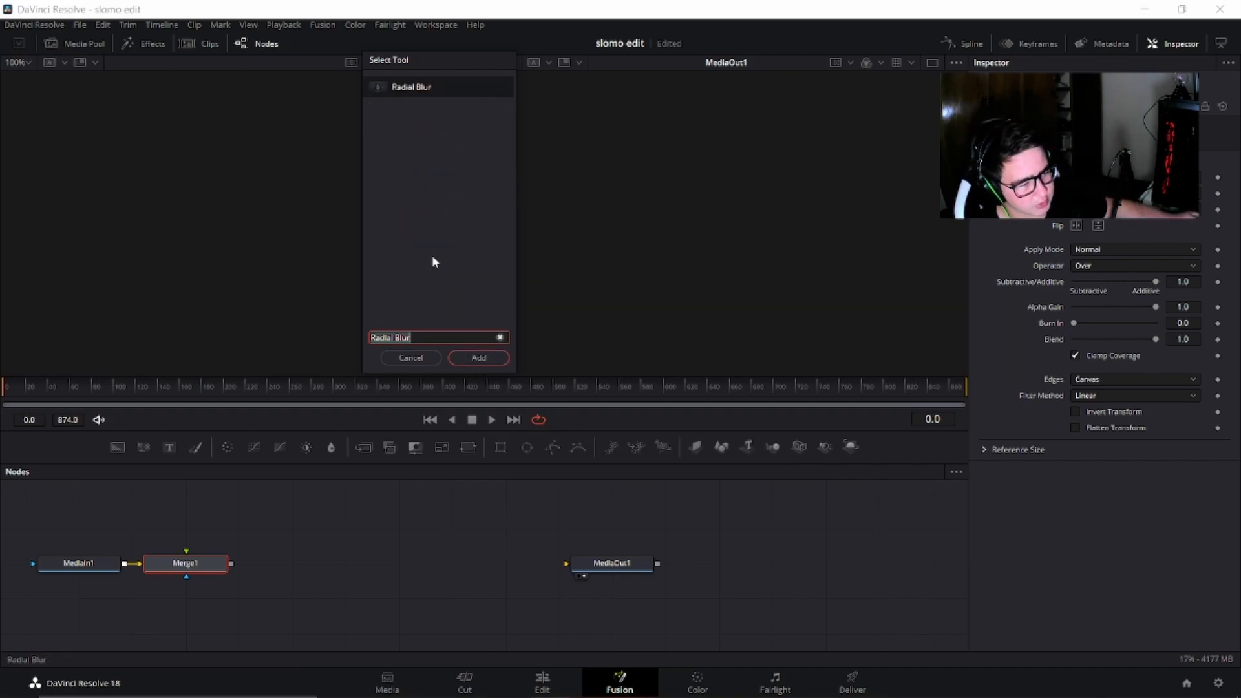
{"action": "left_click", "coordinate": [462, 355]}
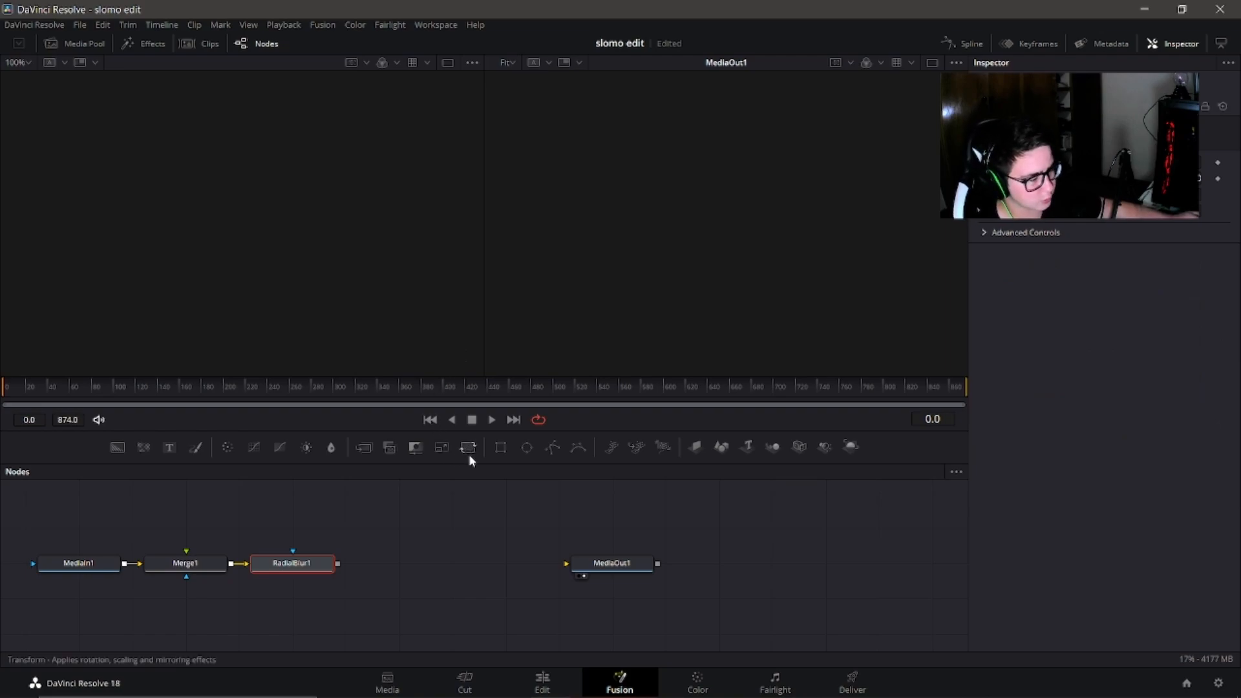
Add a Transform node after the Radial Blur, show it in the viewer and set its size to 3.6.
{"action": "left_click", "coordinate": [471, 448]}
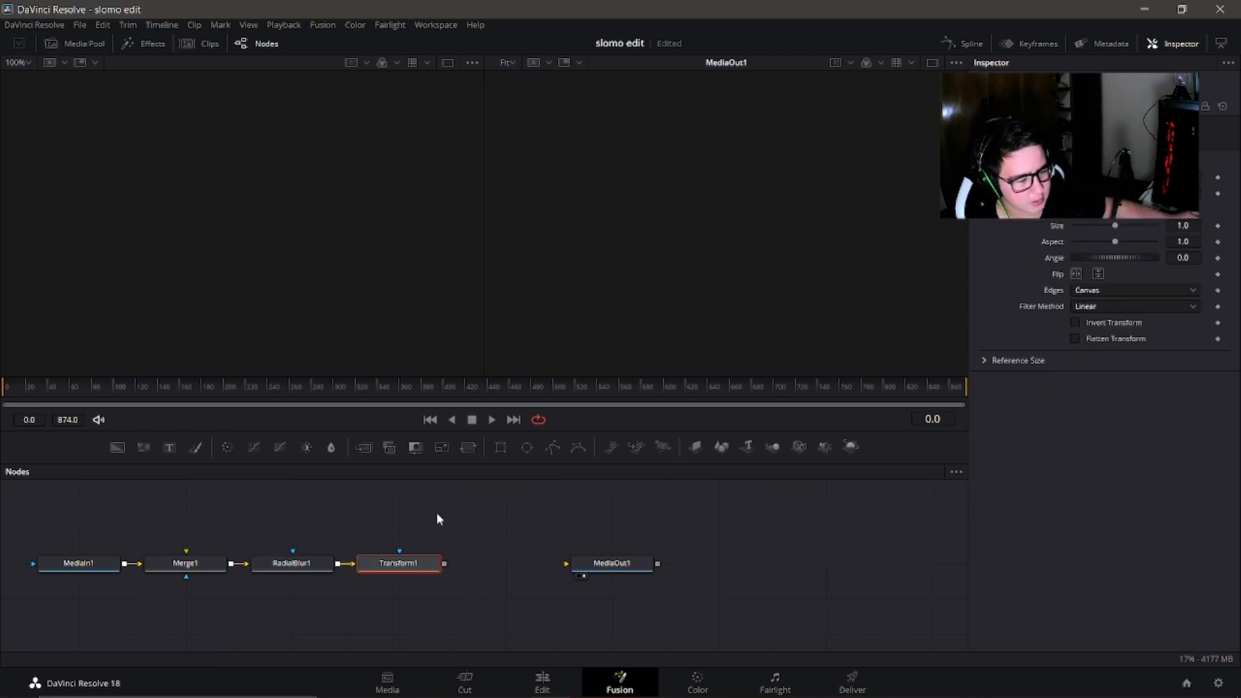
{"action": "left_click", "coordinate": [371, 576]}
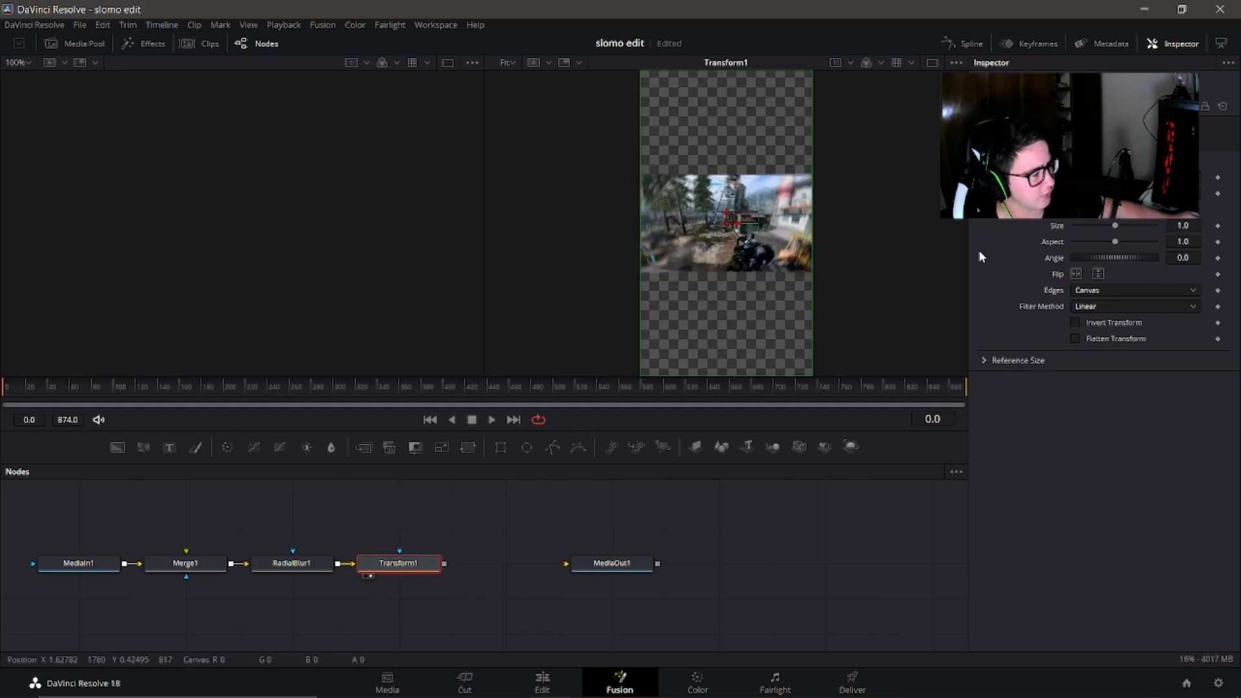
{"action": "left_click_drag", "start_coordinate": [1116, 227], "coordinate": [1143, 226]}
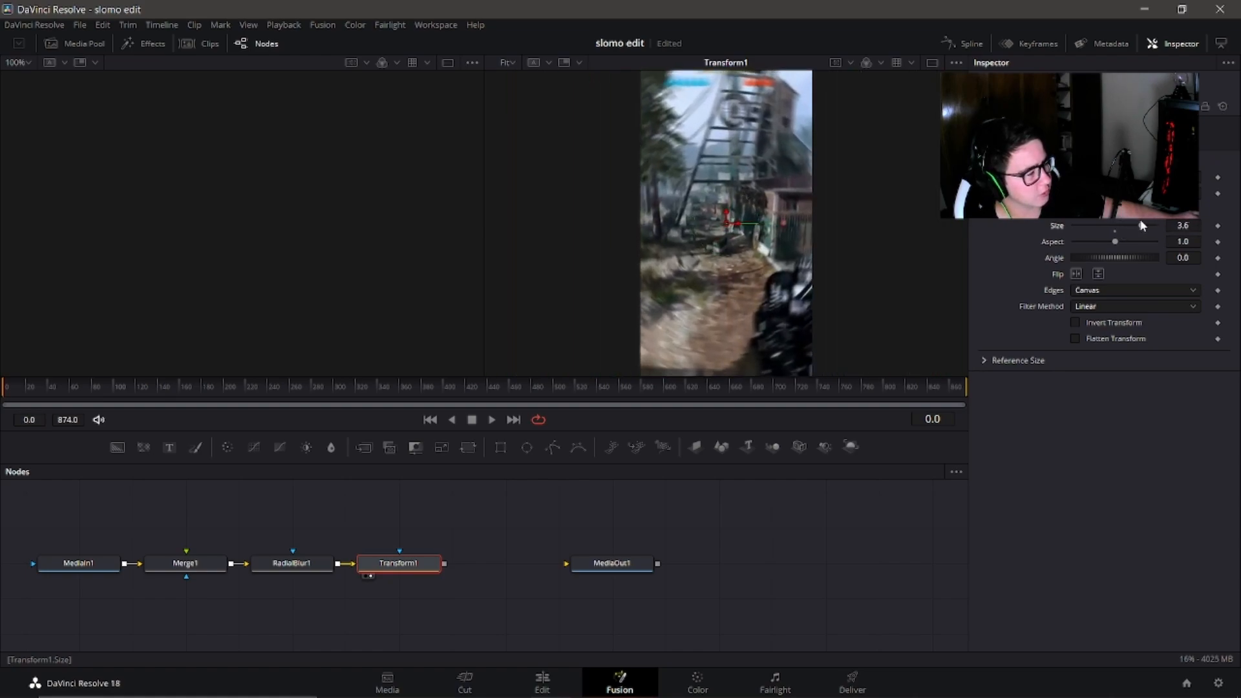
Space out the nodes and merge Merge1's output over the Transform output in a second Merge node, shown in the viewer.
{"action": "left_click_drag", "start_coordinate": [392, 571], "coordinate": [438, 598]}
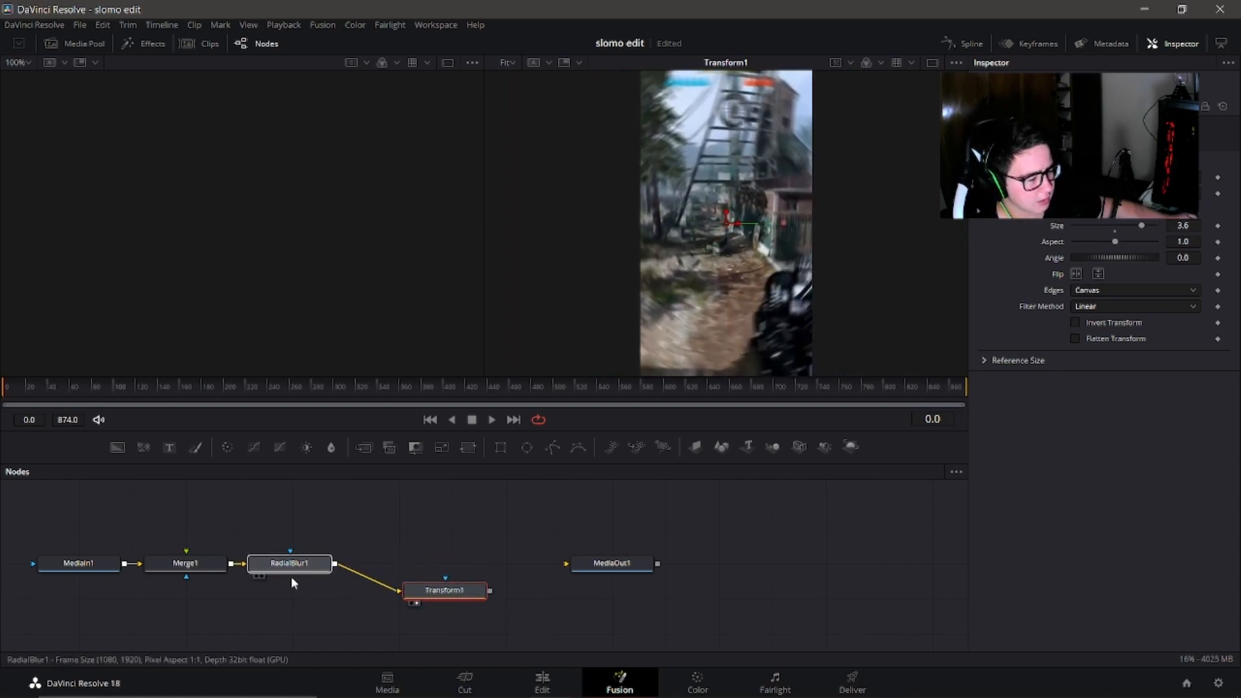
{"action": "left_click_drag", "start_coordinate": [293, 572], "coordinate": [281, 598]}
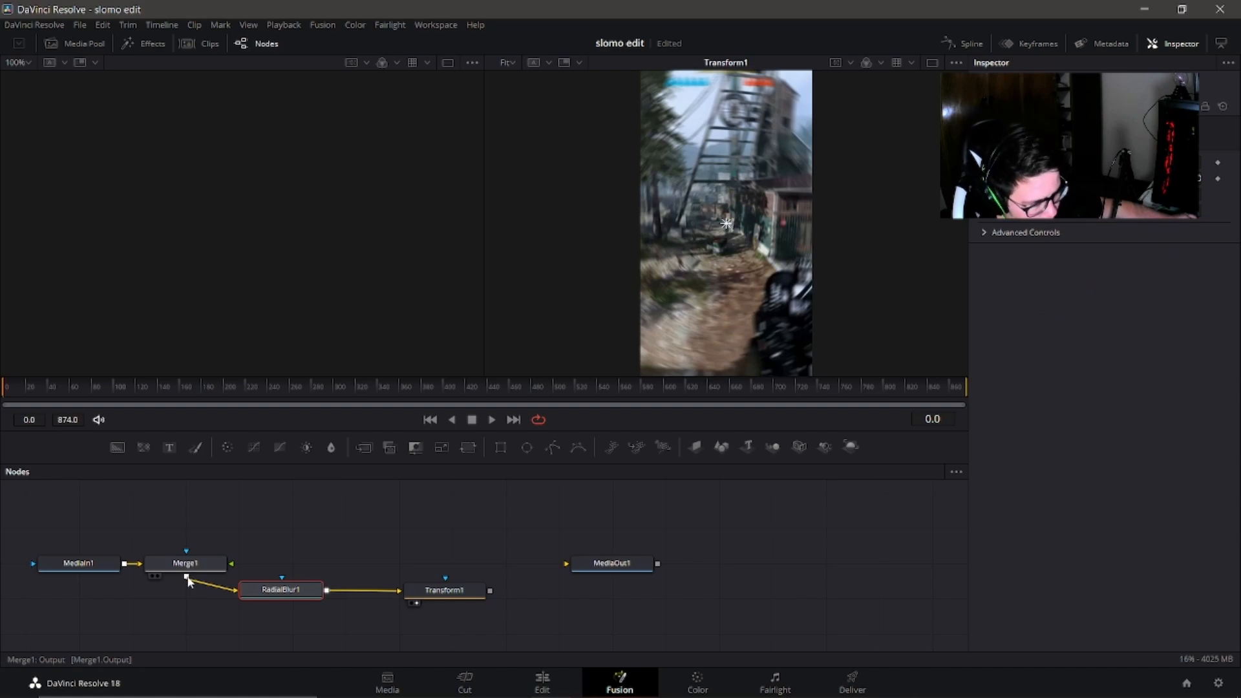
{"action": "left_click_drag", "start_coordinate": [187, 577], "coordinate": [490, 590]}
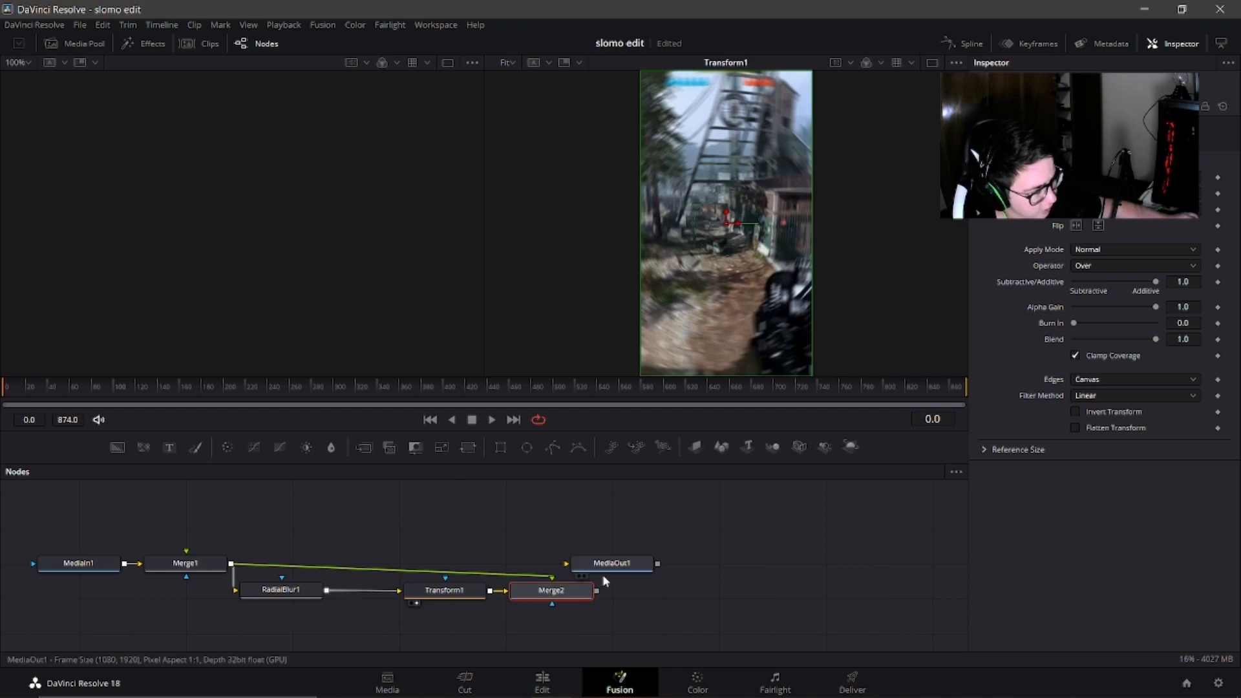
{"action": "left_click_drag", "start_coordinate": [607, 563], "coordinate": [769, 549]}
{"action": "left_click", "coordinate": [522, 604]}
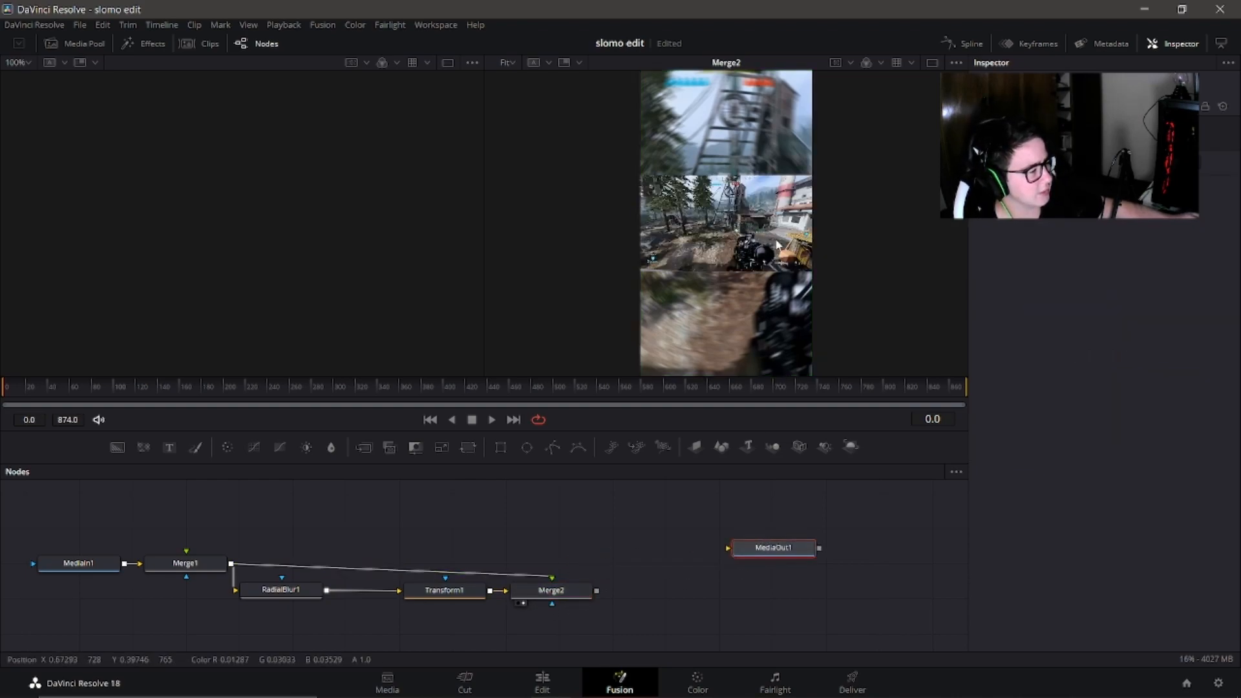
Enlarge the sharp foreground in Merge2 to fill most of the vertical frame and connect Merge2 to MediaOut1.
{"action": "left_click", "coordinate": [555, 595]}
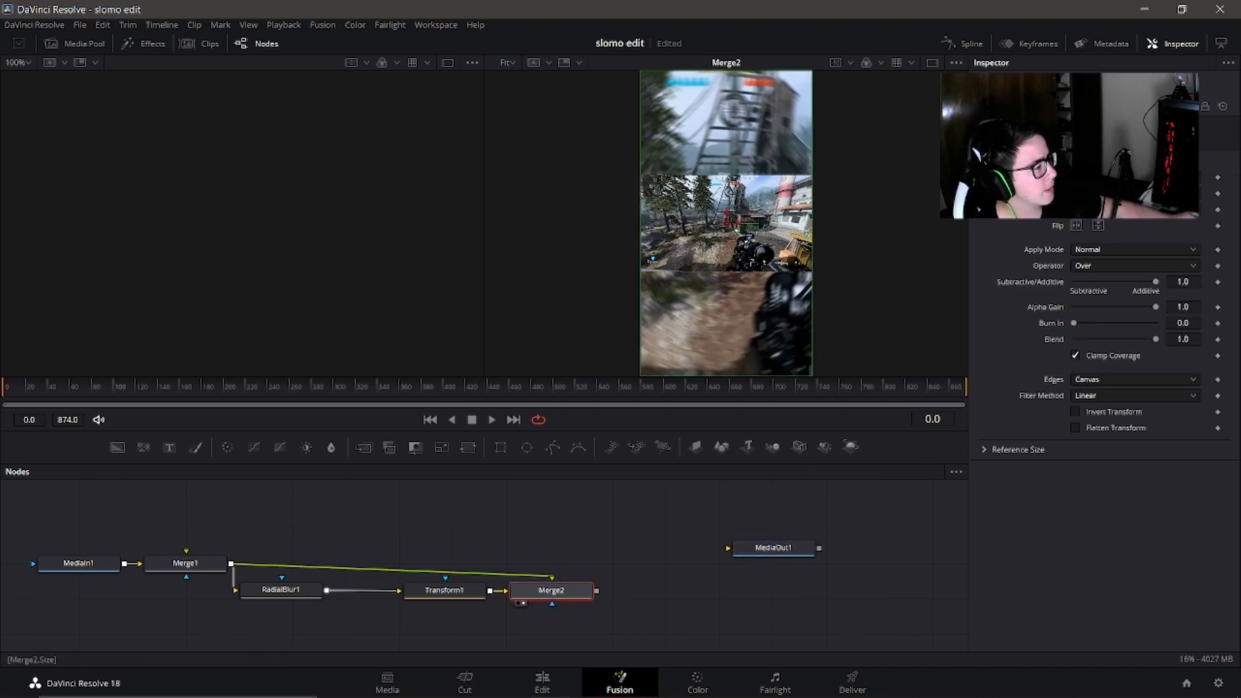
{"action": "mouse_move", "coordinate": [1090, 193]}
{"action": "left_mouse_down"}
{"action": "mouse_move", "coordinate": [1118, 193]}
{"action": "mouse_move", "coordinate": [1076, 193]}
{"action": "mouse_move", "coordinate": [1097, 194]}
{"action": "left_mouse_up"}
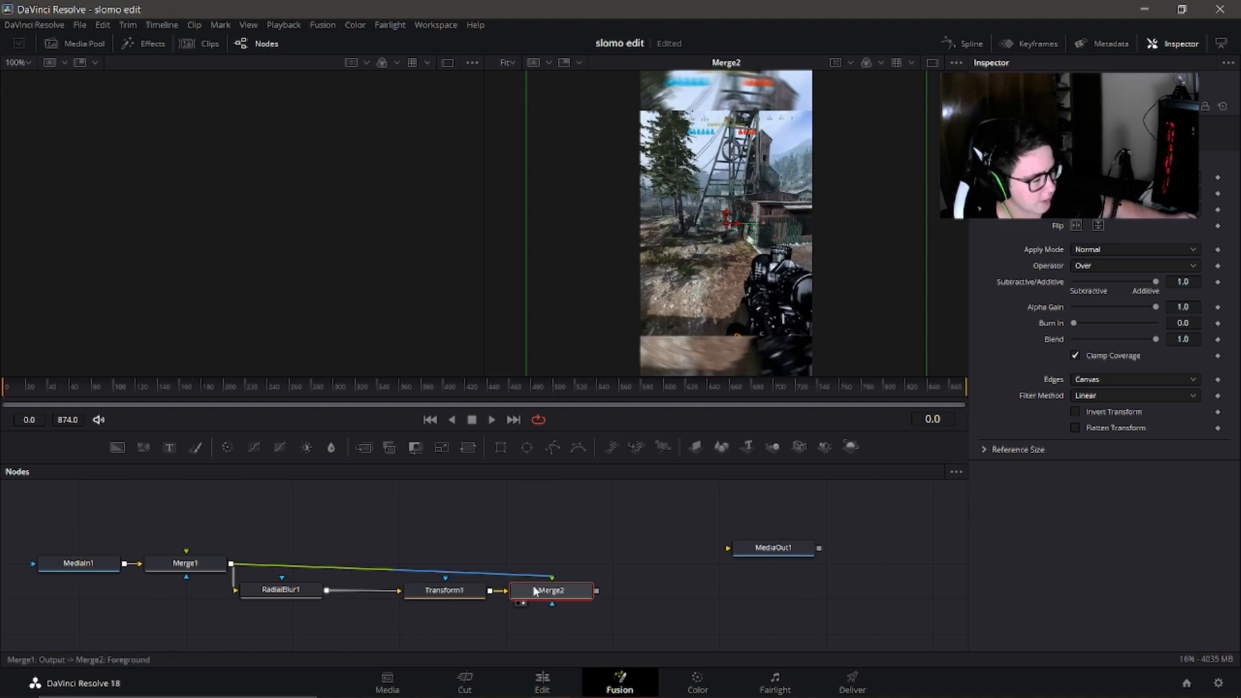
{"action": "left_click_drag", "start_coordinate": [598, 590], "coordinate": [729, 550]}
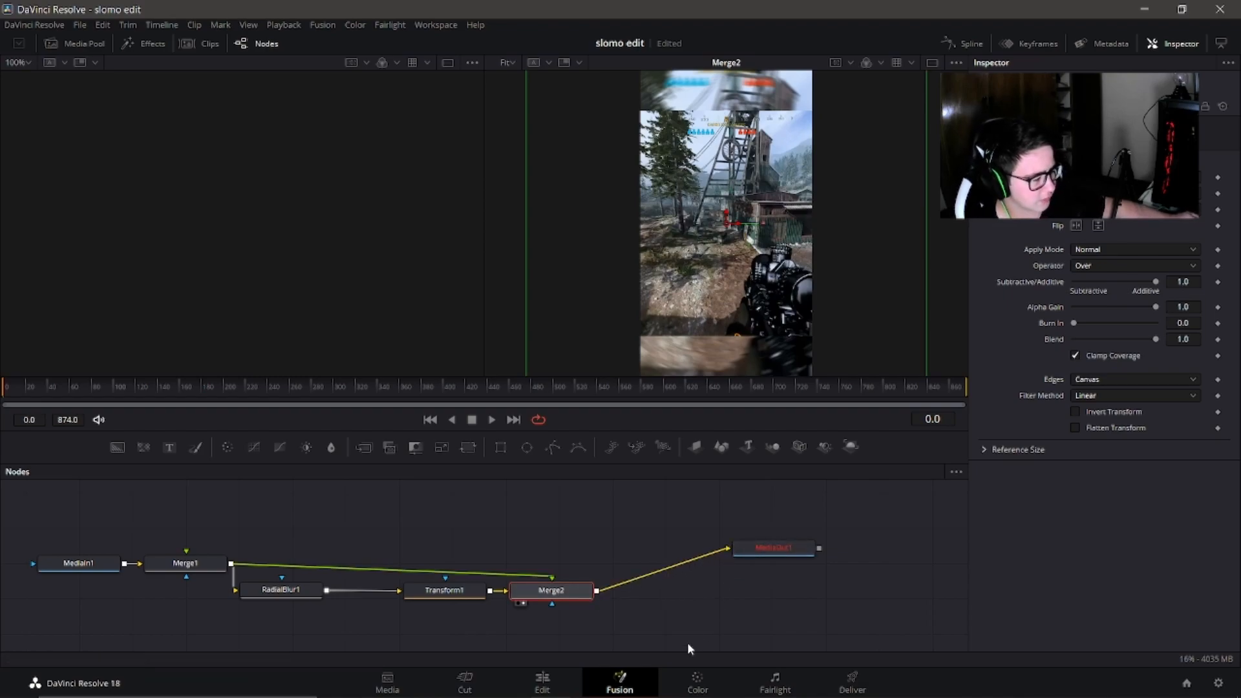
Return to the Edit page and play back the vertical timeline to check the blurred background.
{"action": "left_click", "coordinate": [538, 687]}
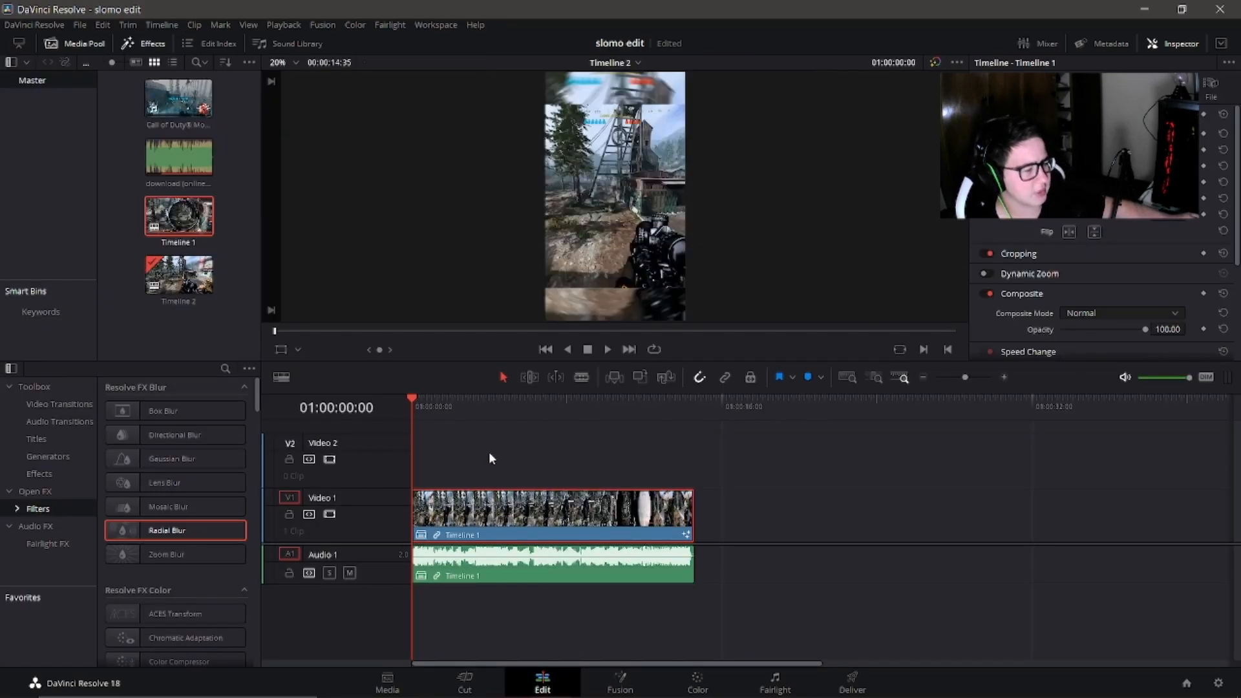
{"action": "left_click", "coordinate": [608, 349]}
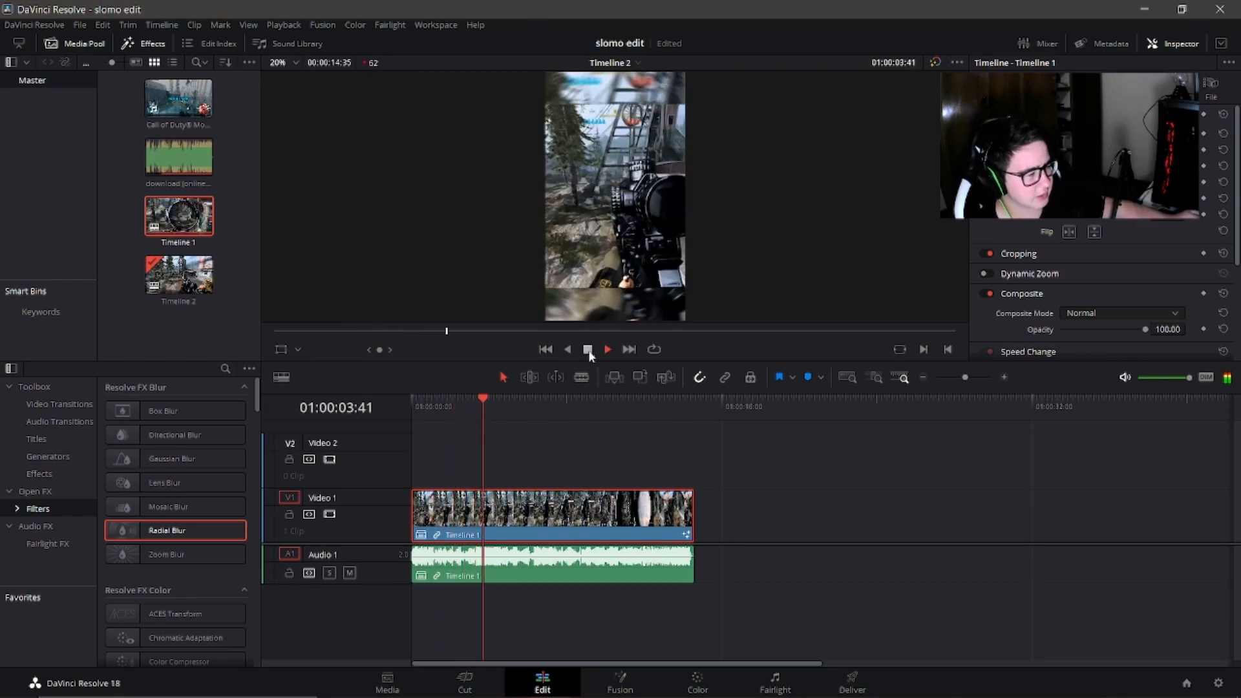
{"action": "left_click", "coordinate": [588, 351]}
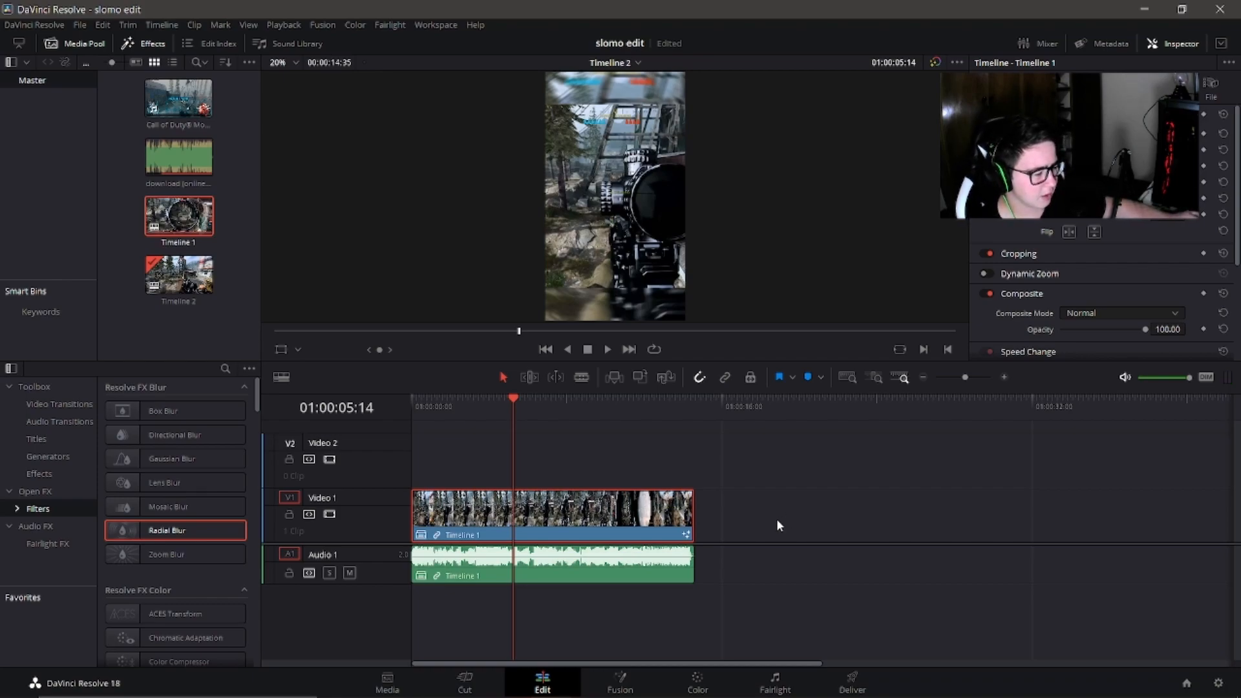
In the Deliver page's render settings, name the export file "tiktok slomo" and set its location to the Desktop.
{"action": "left_click", "coordinate": [704, 688]}
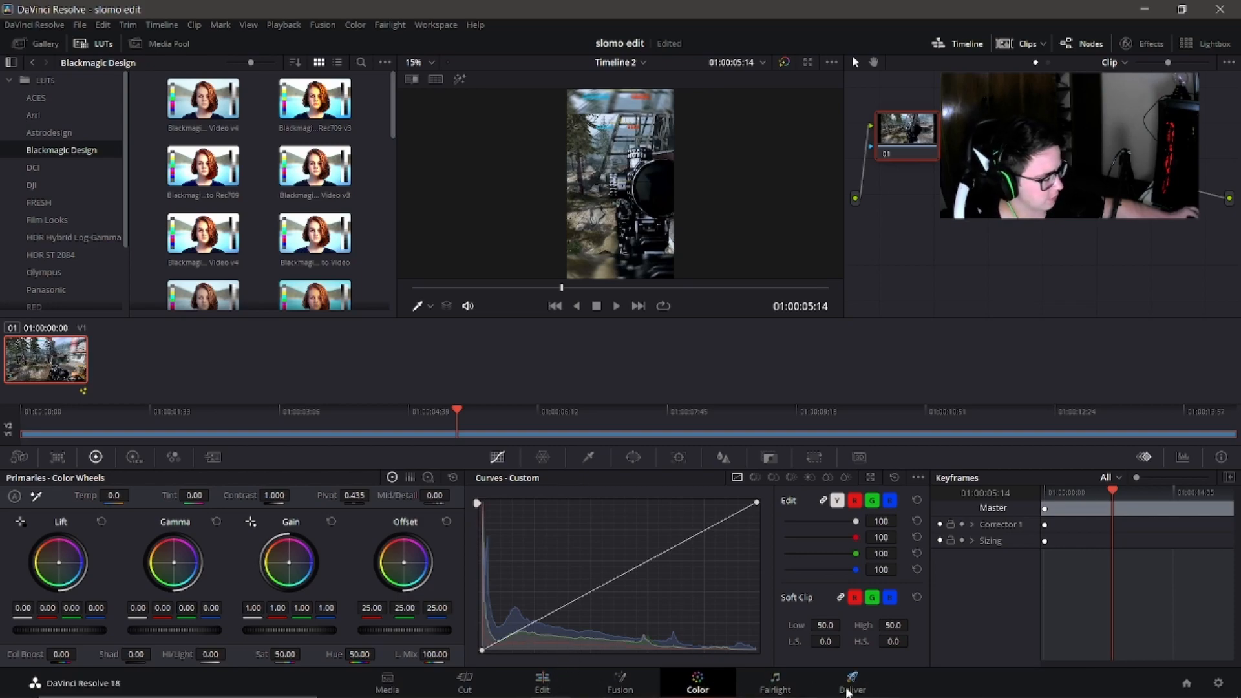
{"action": "left_click", "coordinate": [866, 690]}
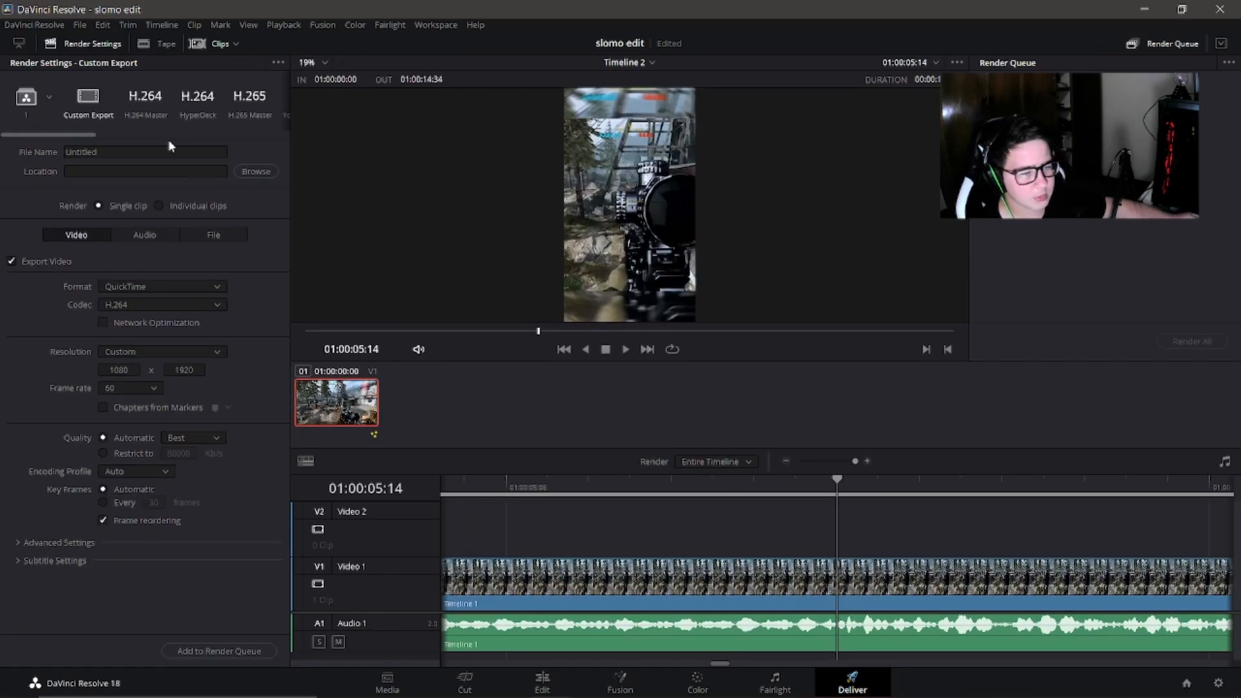
{"action": "left_click", "coordinate": [132, 152]}
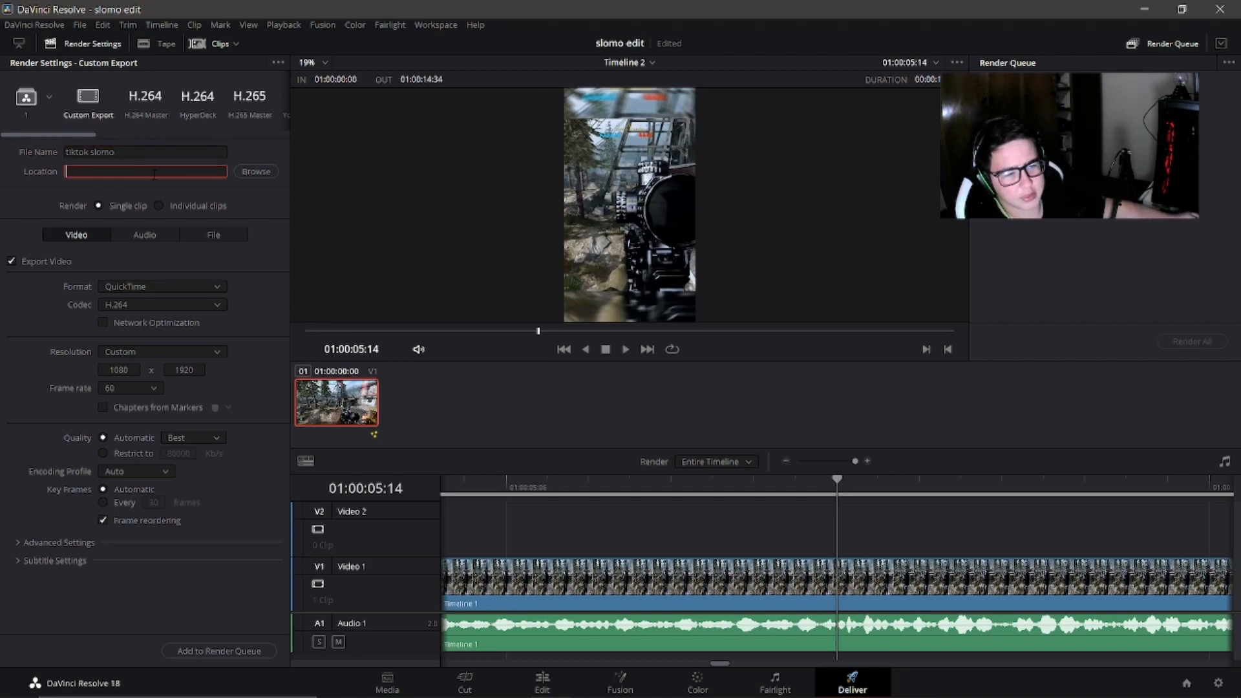
{"action": "left_click", "coordinate": [251, 169]}
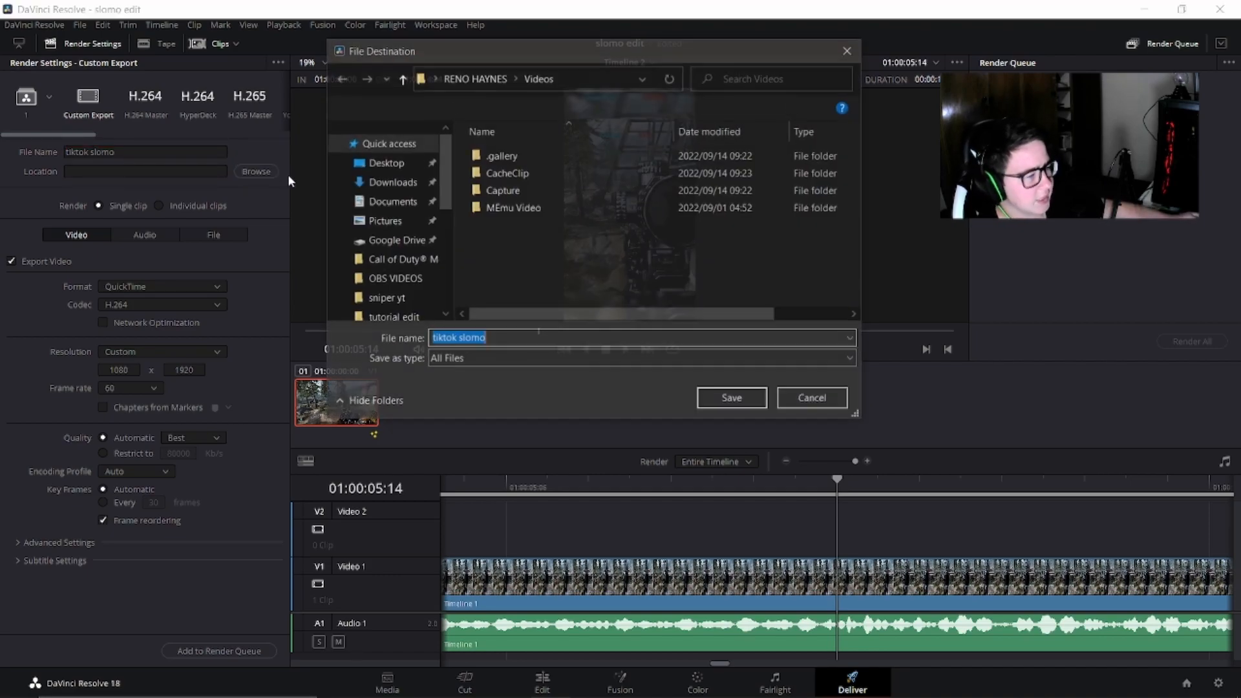
{"action": "left_click", "coordinate": [386, 163]}
{"action": "left_click", "coordinate": [744, 400]}
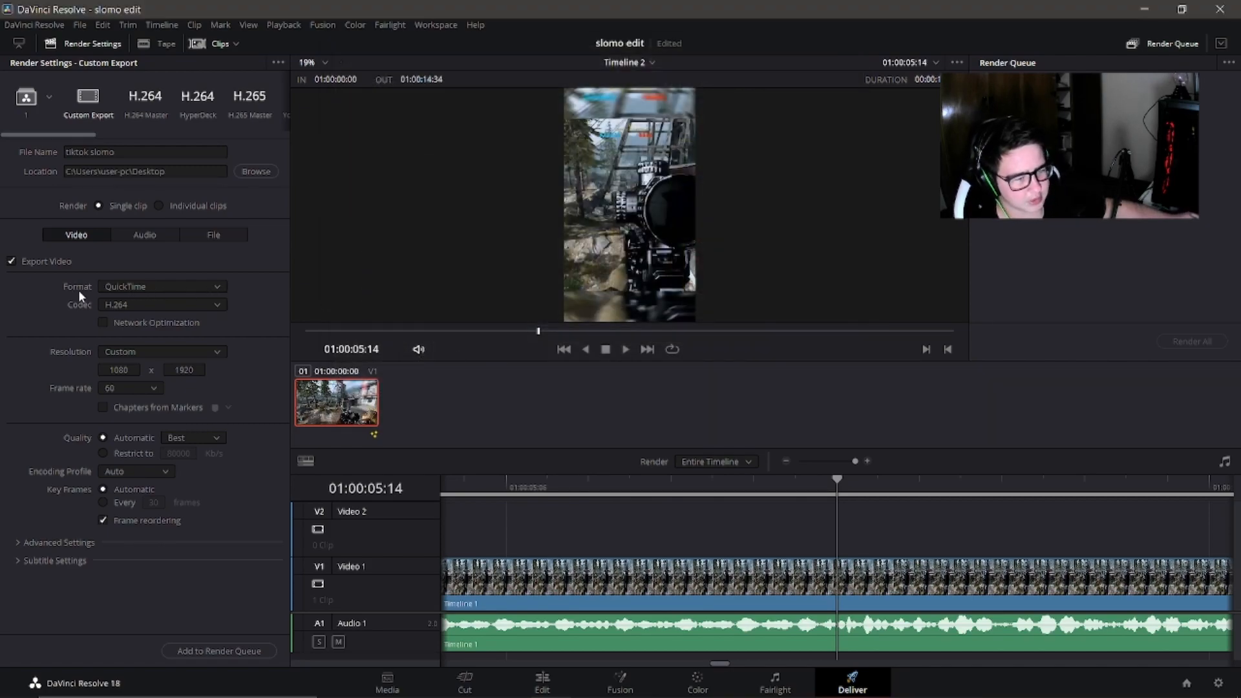
Set the export format to MP4 and enable Force debayer to highest quality in the advanced video settings.
{"action": "left_click", "coordinate": [161, 288]}
{"action": "left_click", "coordinate": [138, 386]}
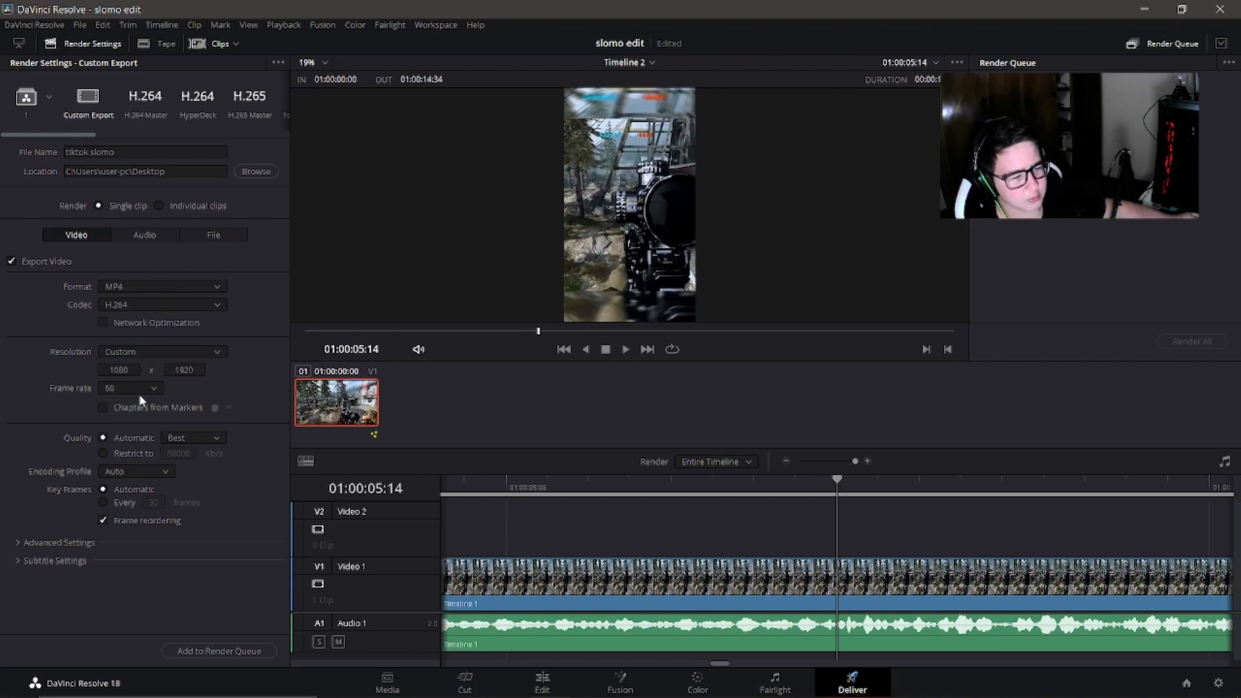
{"action": "left_click", "coordinate": [24, 543]}
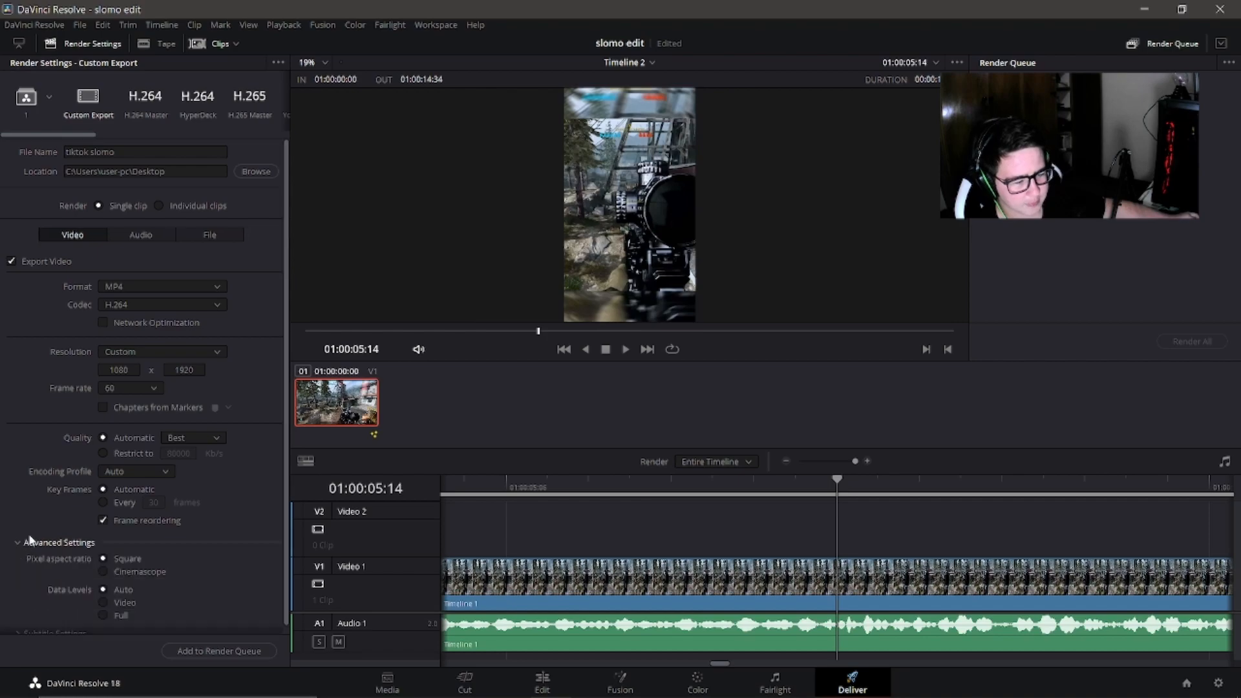
{"action": "scroll", "coordinate": [89, 511], "scroll_direction": "down", "scroll_amount": 5}
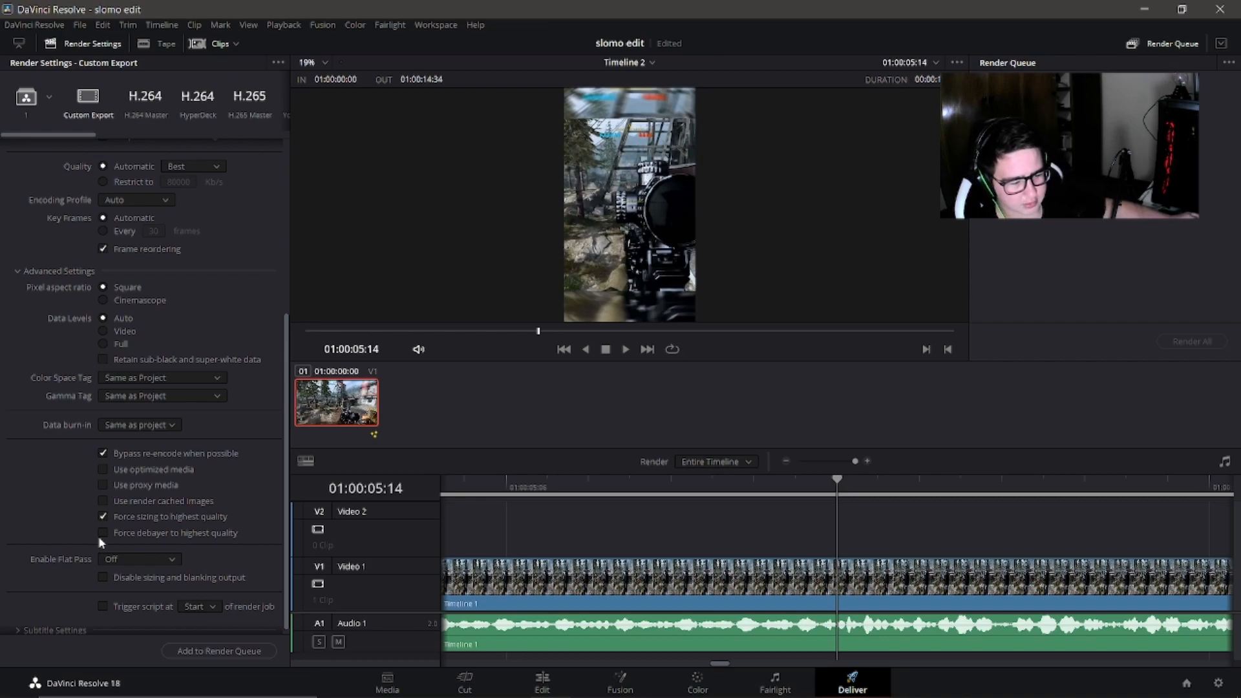
{"action": "left_click", "coordinate": [102, 536]}
{"action": "scroll", "coordinate": [187, 509], "scroll_direction": "up", "scroll_amount": 6}
{"action": "scroll", "coordinate": [189, 513], "scroll_direction": "up", "scroll_amount": 1}
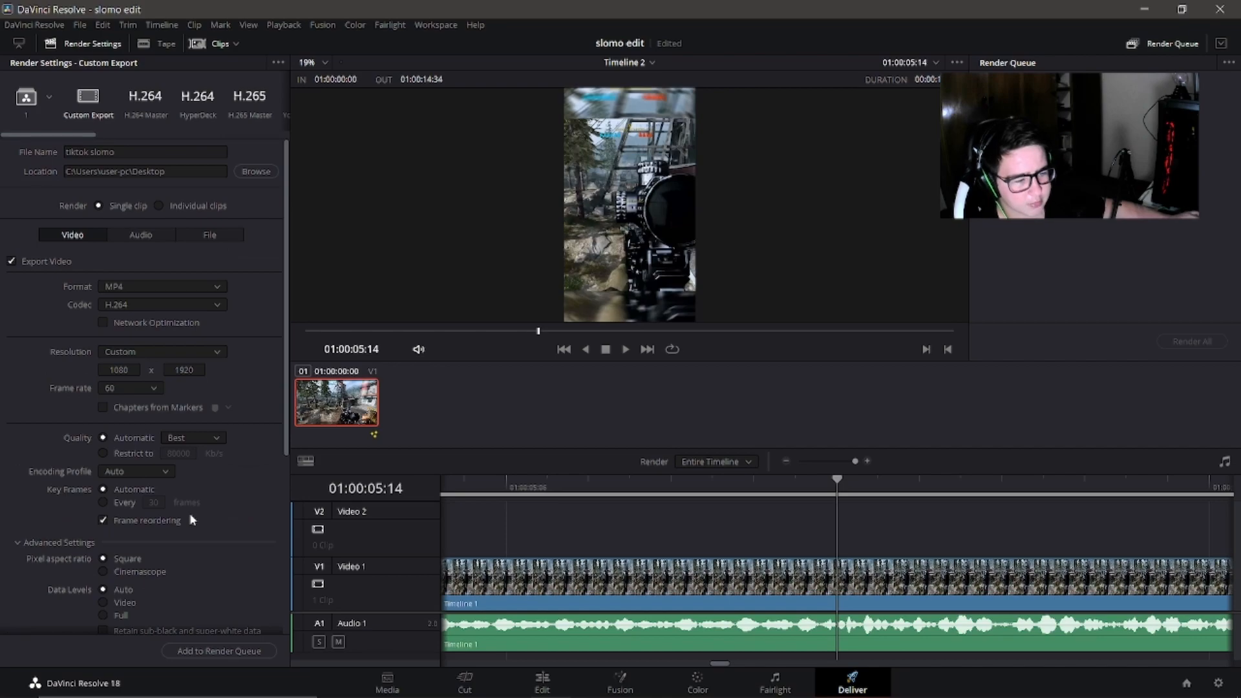
Add the vertical timeline's export to the render queue and start rendering all queued jobs.
{"action": "scroll", "coordinate": [188, 514], "scroll_direction": "down", "scroll_amount": 6}
{"action": "scroll", "coordinate": [188, 518], "scroll_direction": "down", "scroll_amount": 1}
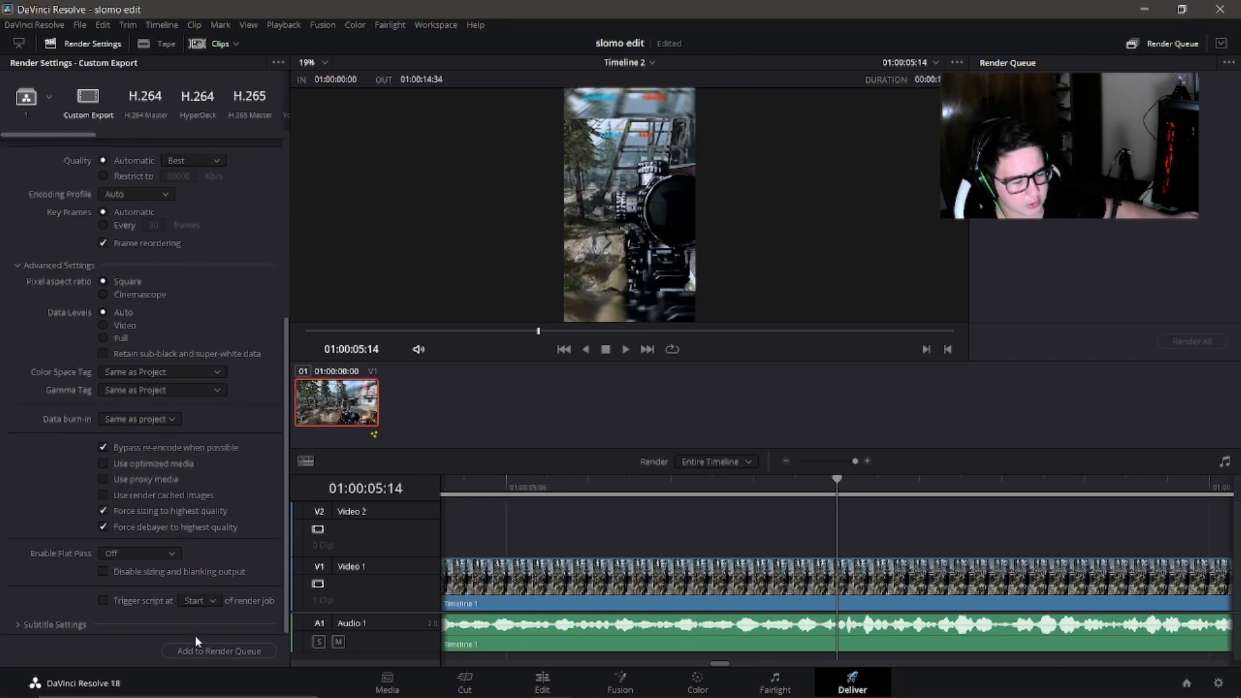
{"action": "left_click", "coordinate": [219, 651]}
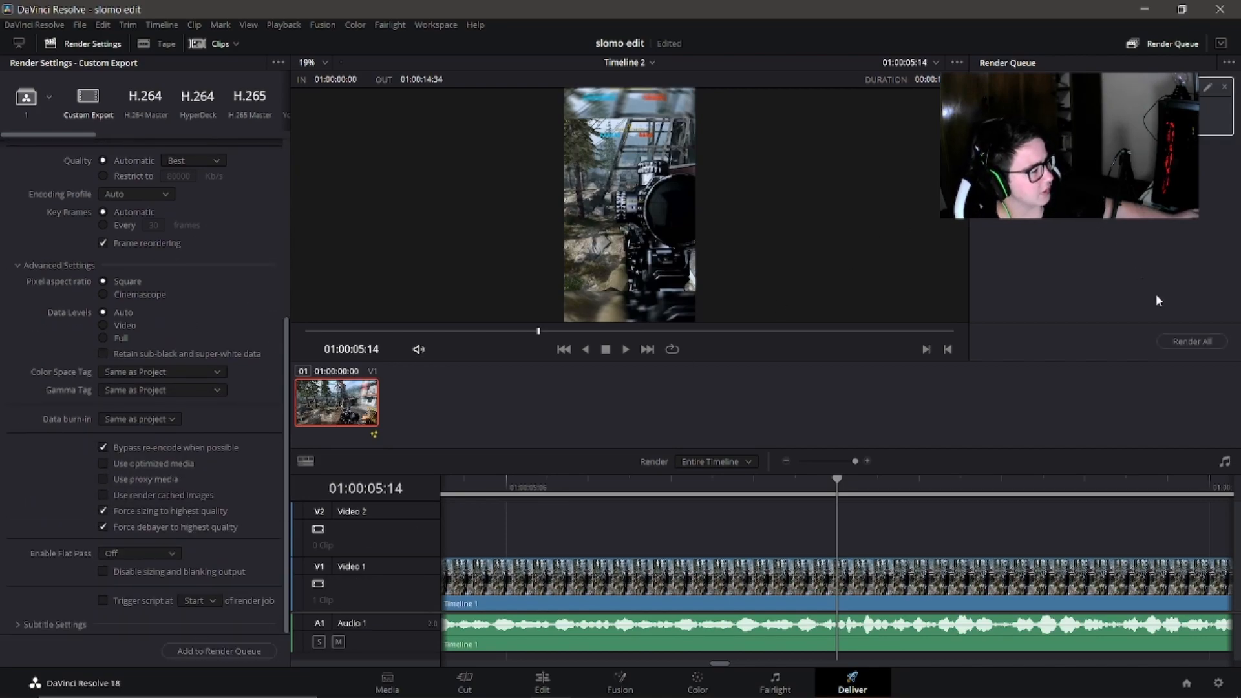
{"action": "left_click", "coordinate": [1193, 341]}
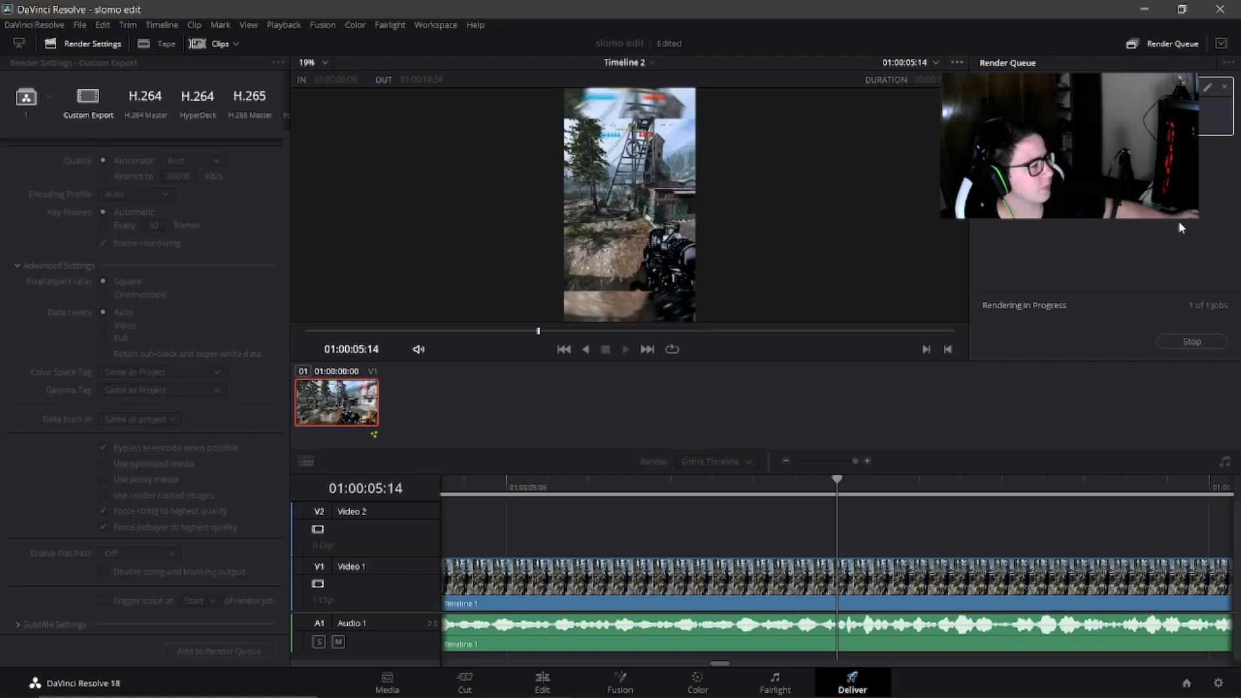